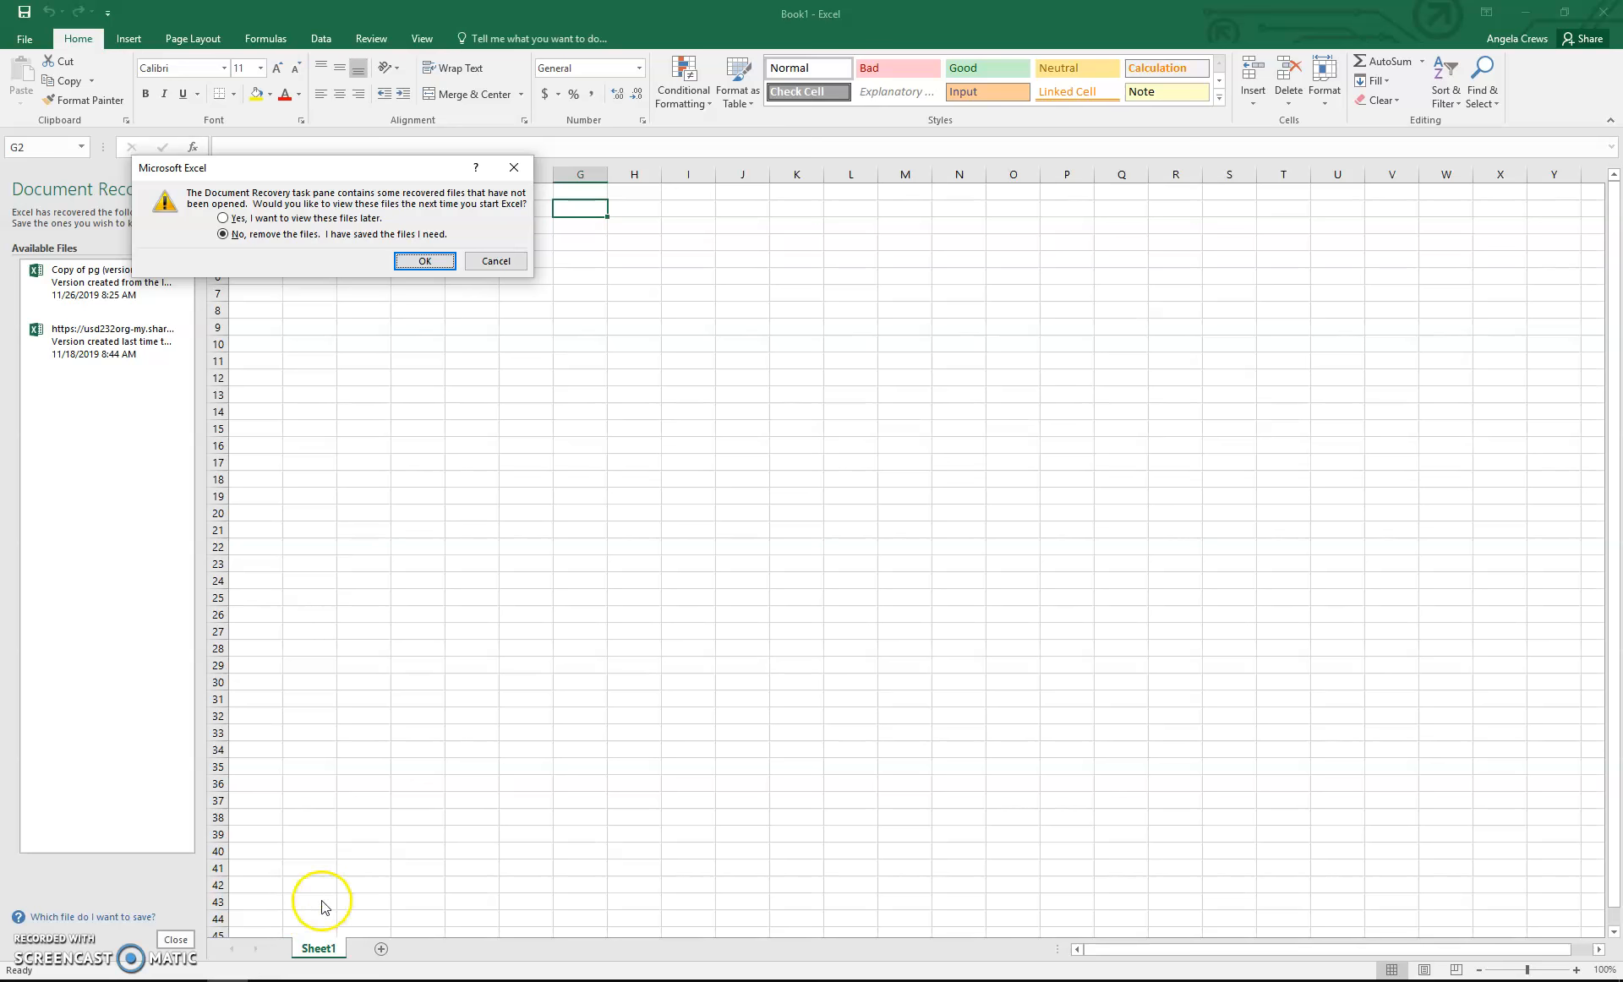
Discard the recovered files and rename the first sheet as Enemy Ships
left_click(426, 260)
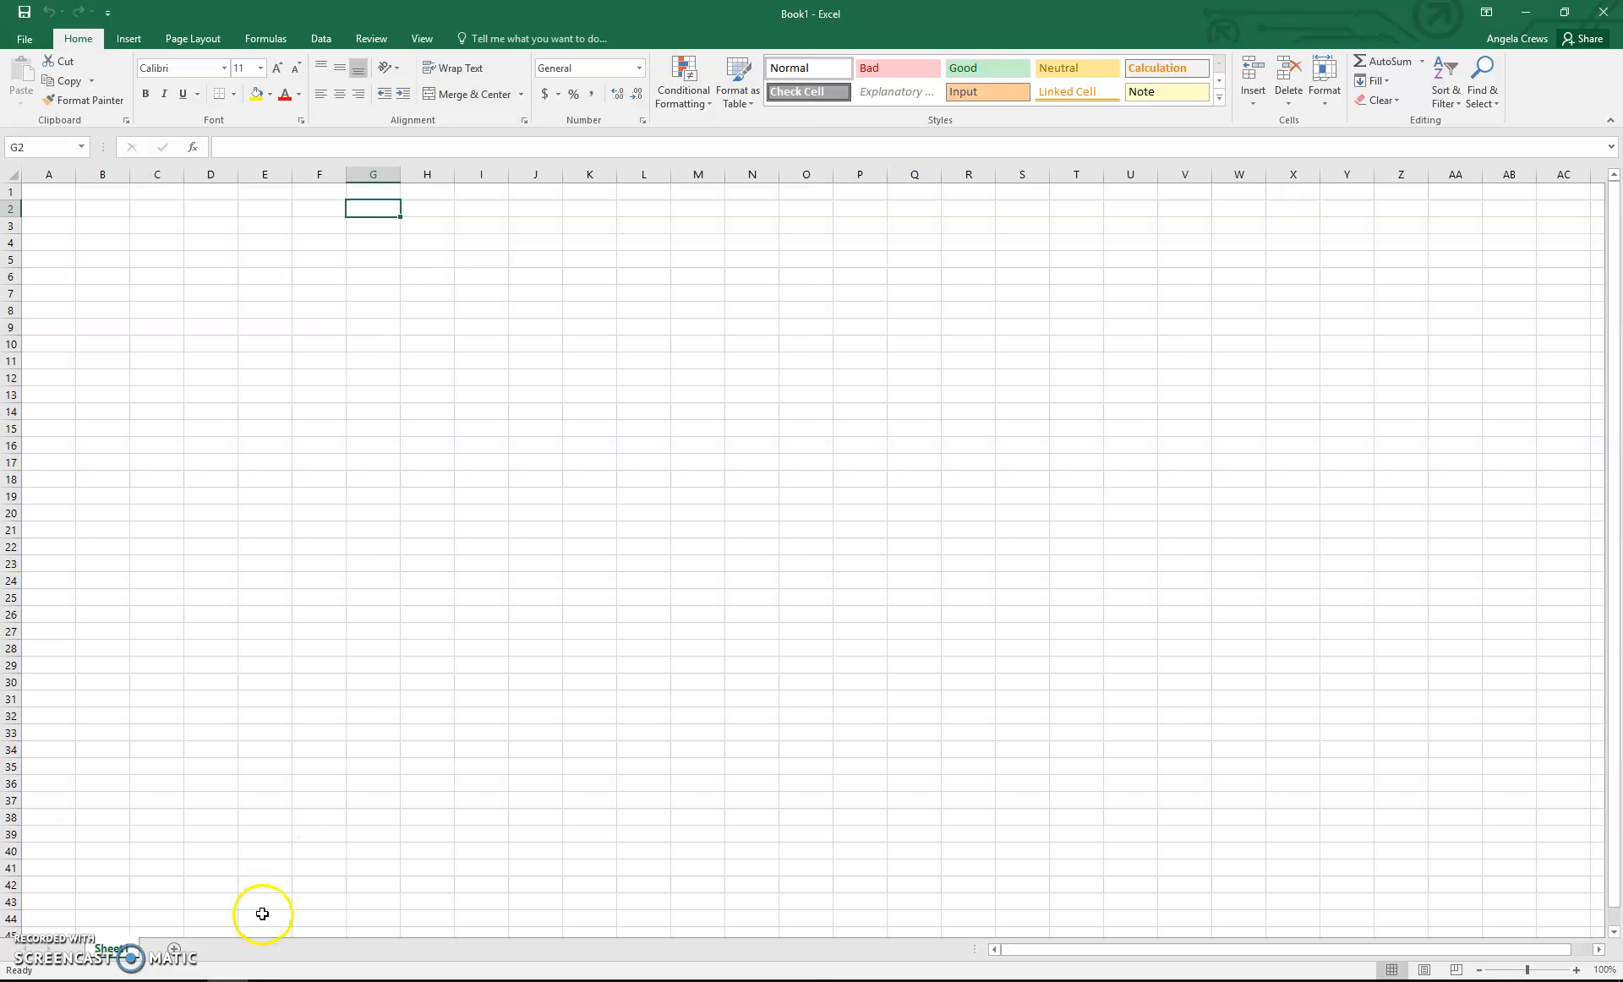
double_click(119, 950)
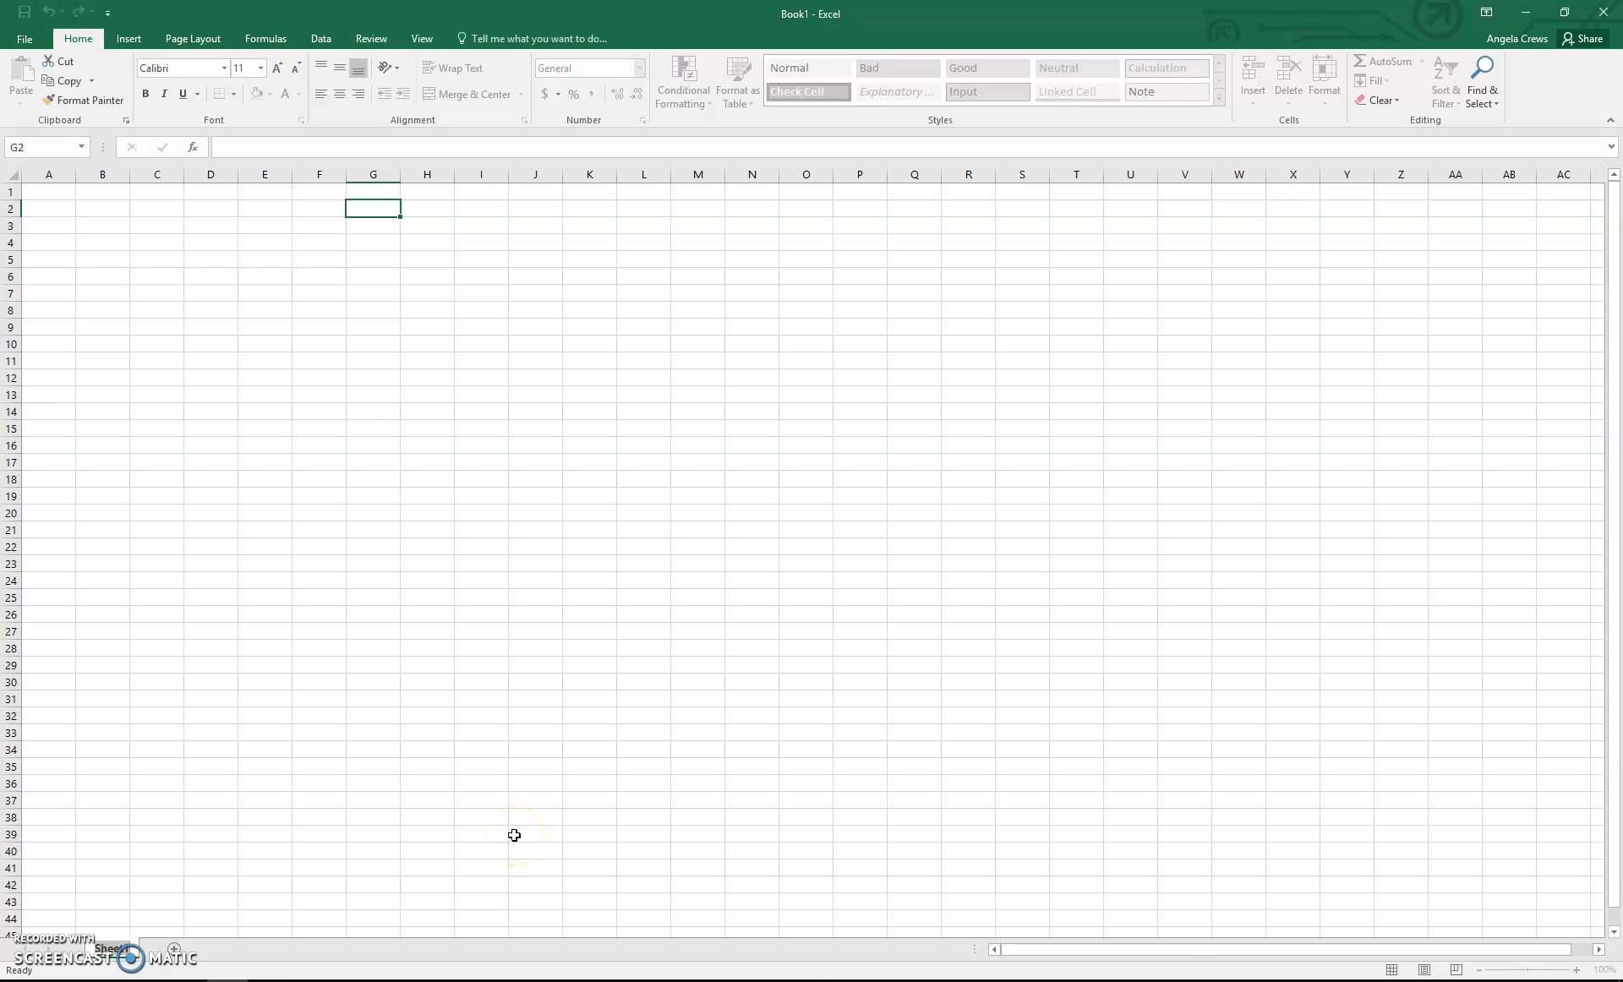
key("BackSpace")
type("Enemy Ships")
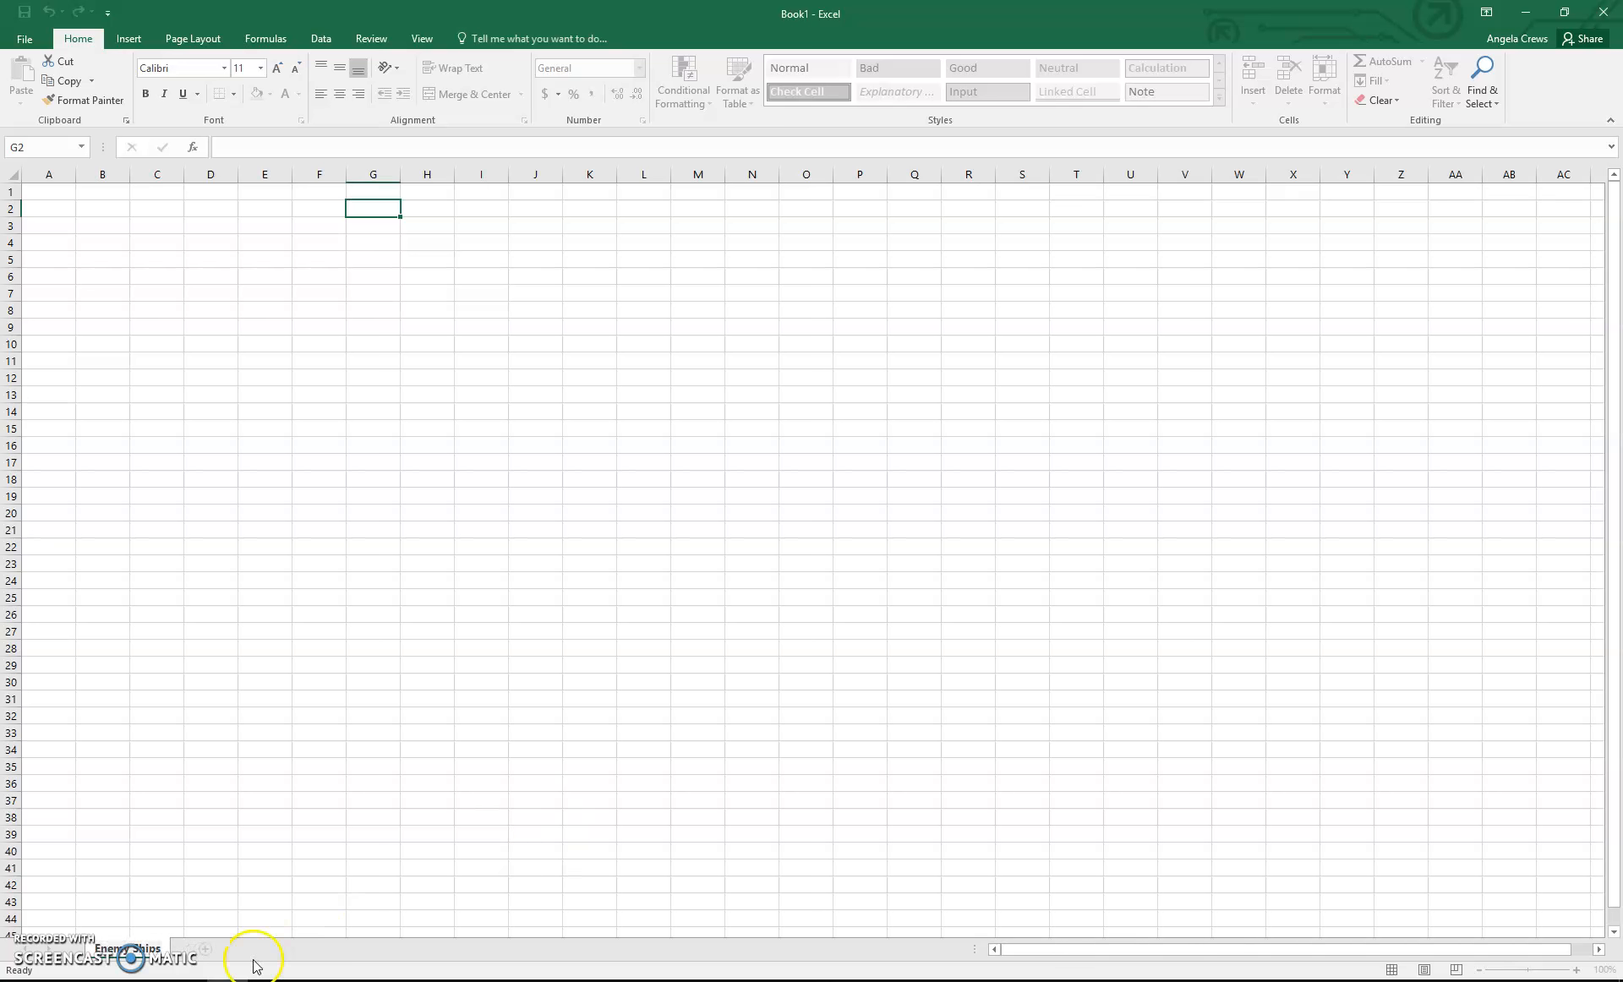
Add a second sheet and name it My Ships
left_click(203, 950)
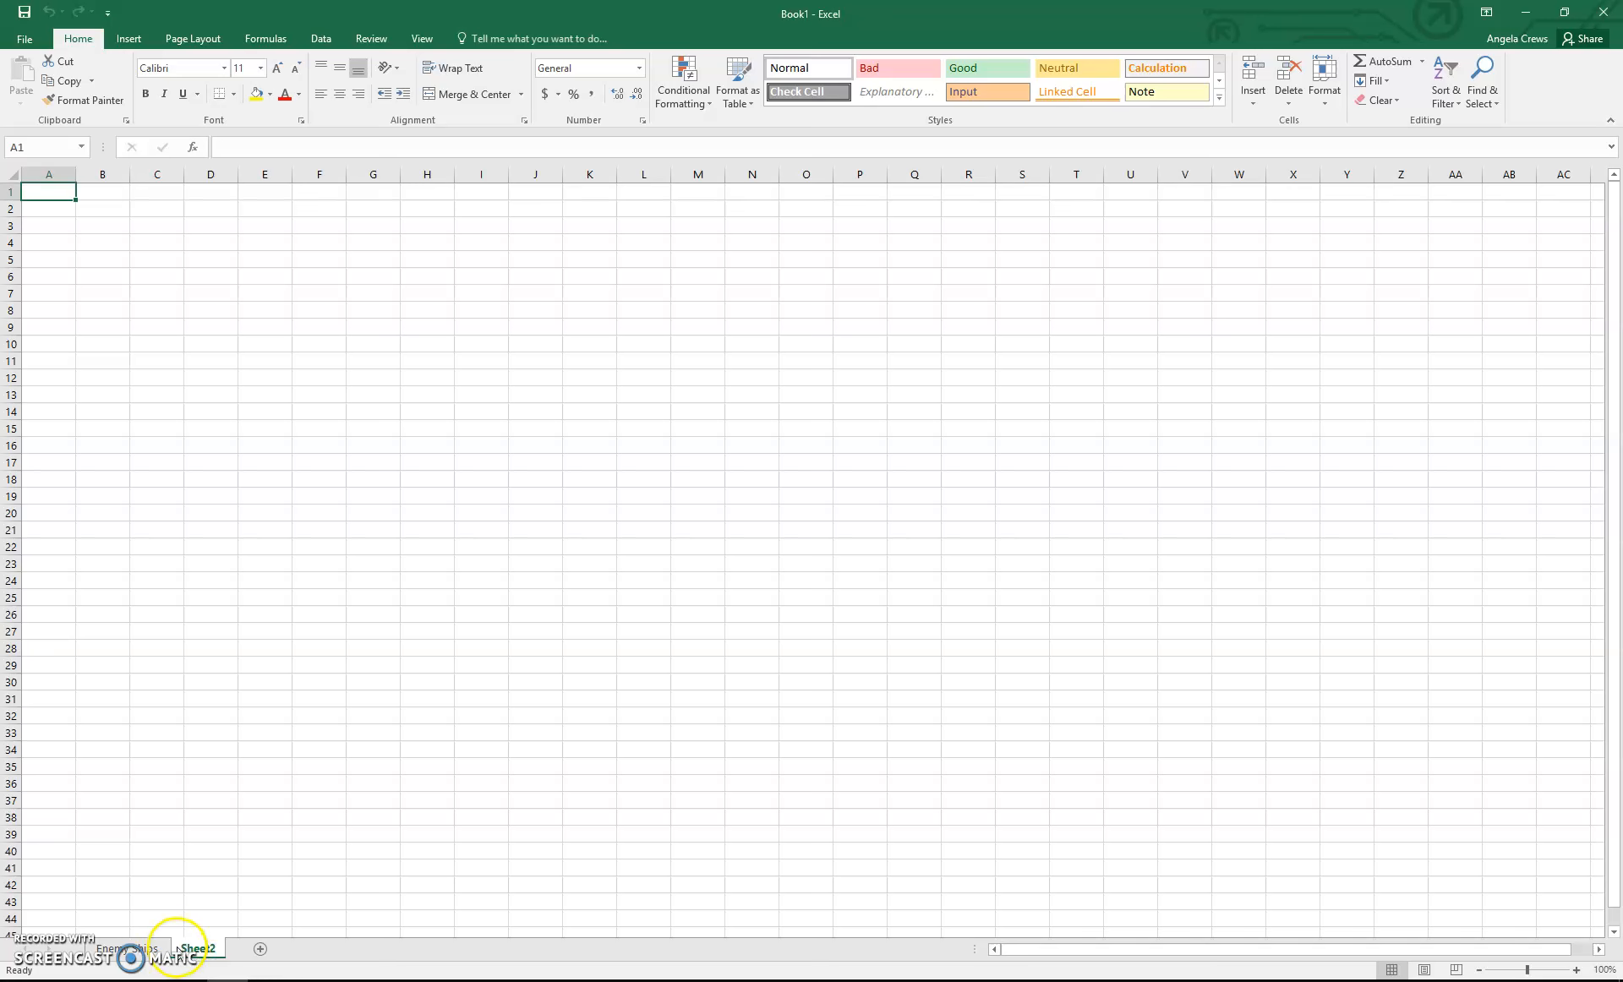
double_click(203, 947)
type("My Ships")
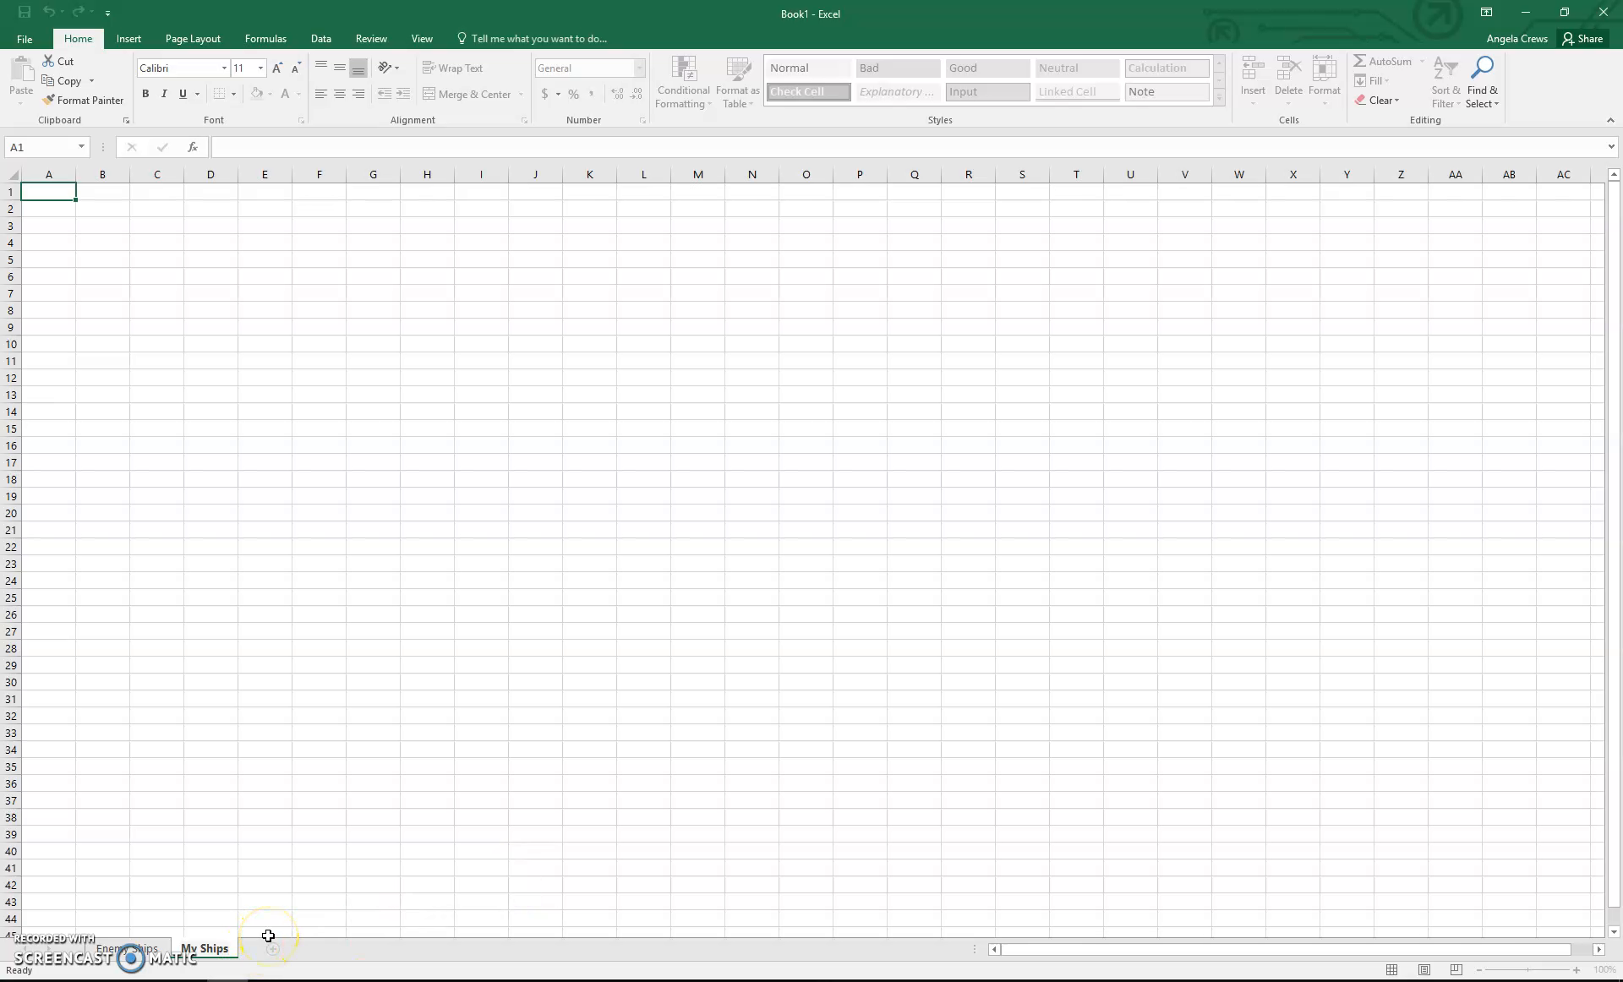
left_click(398, 909)
On the Enemy Ships sheet, narrow columns A to J to a width of 6.43 (50 pixels)
left_click(160, 938)
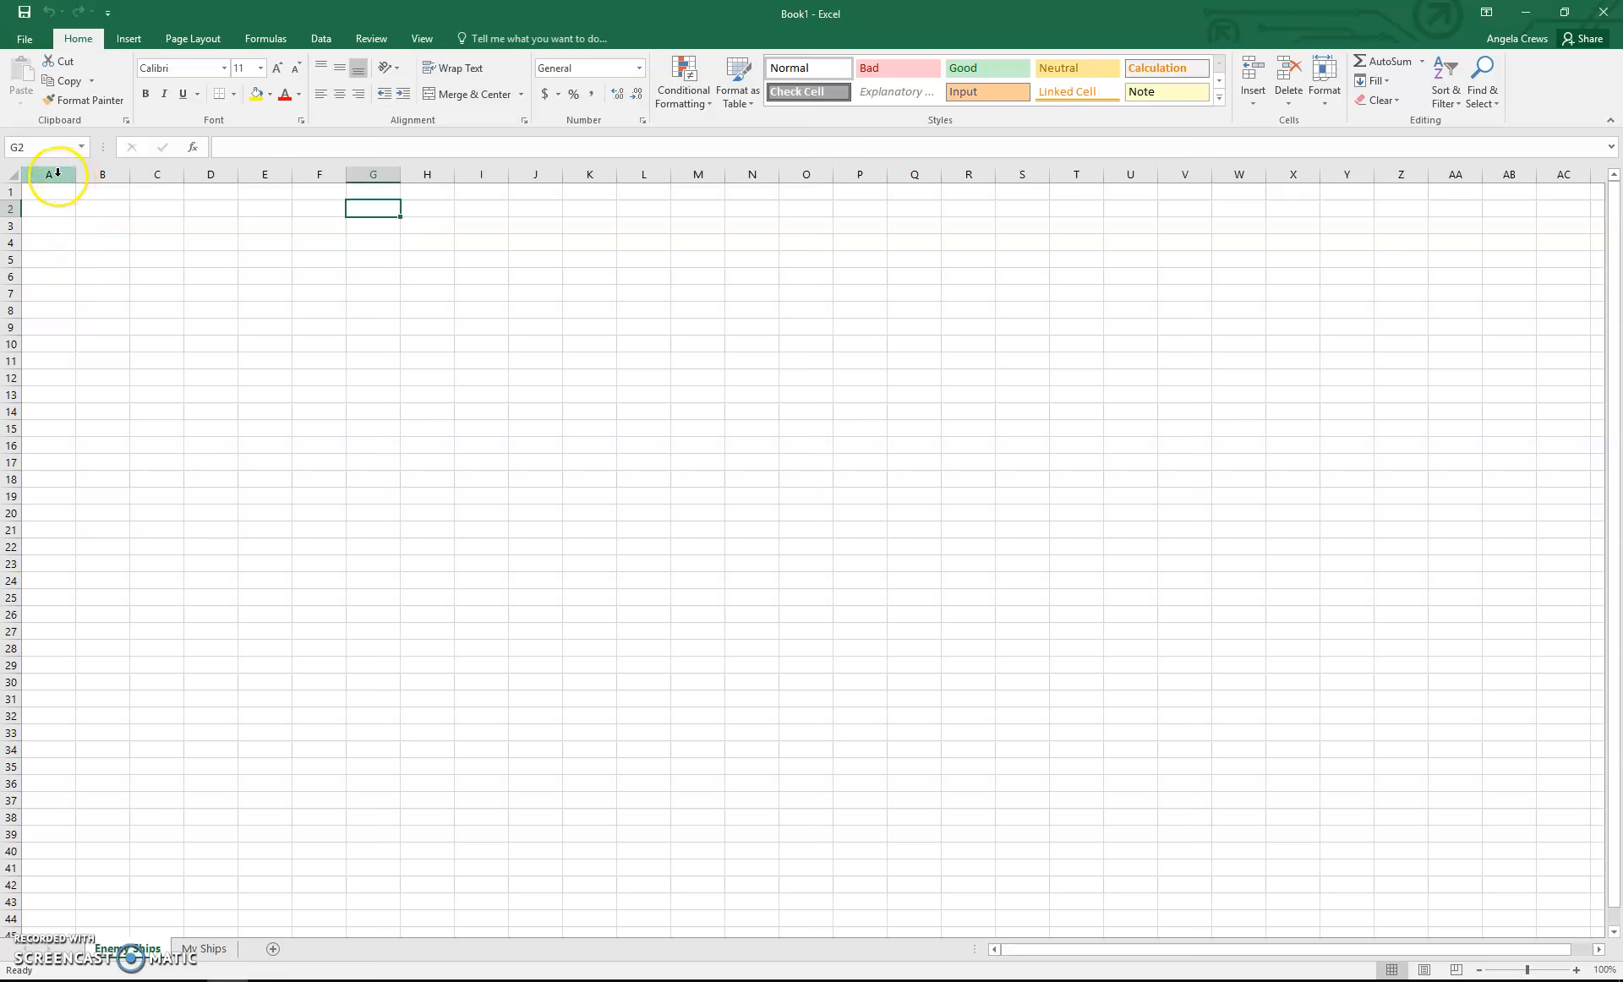
left_click_drag(56, 172, 527, 166)
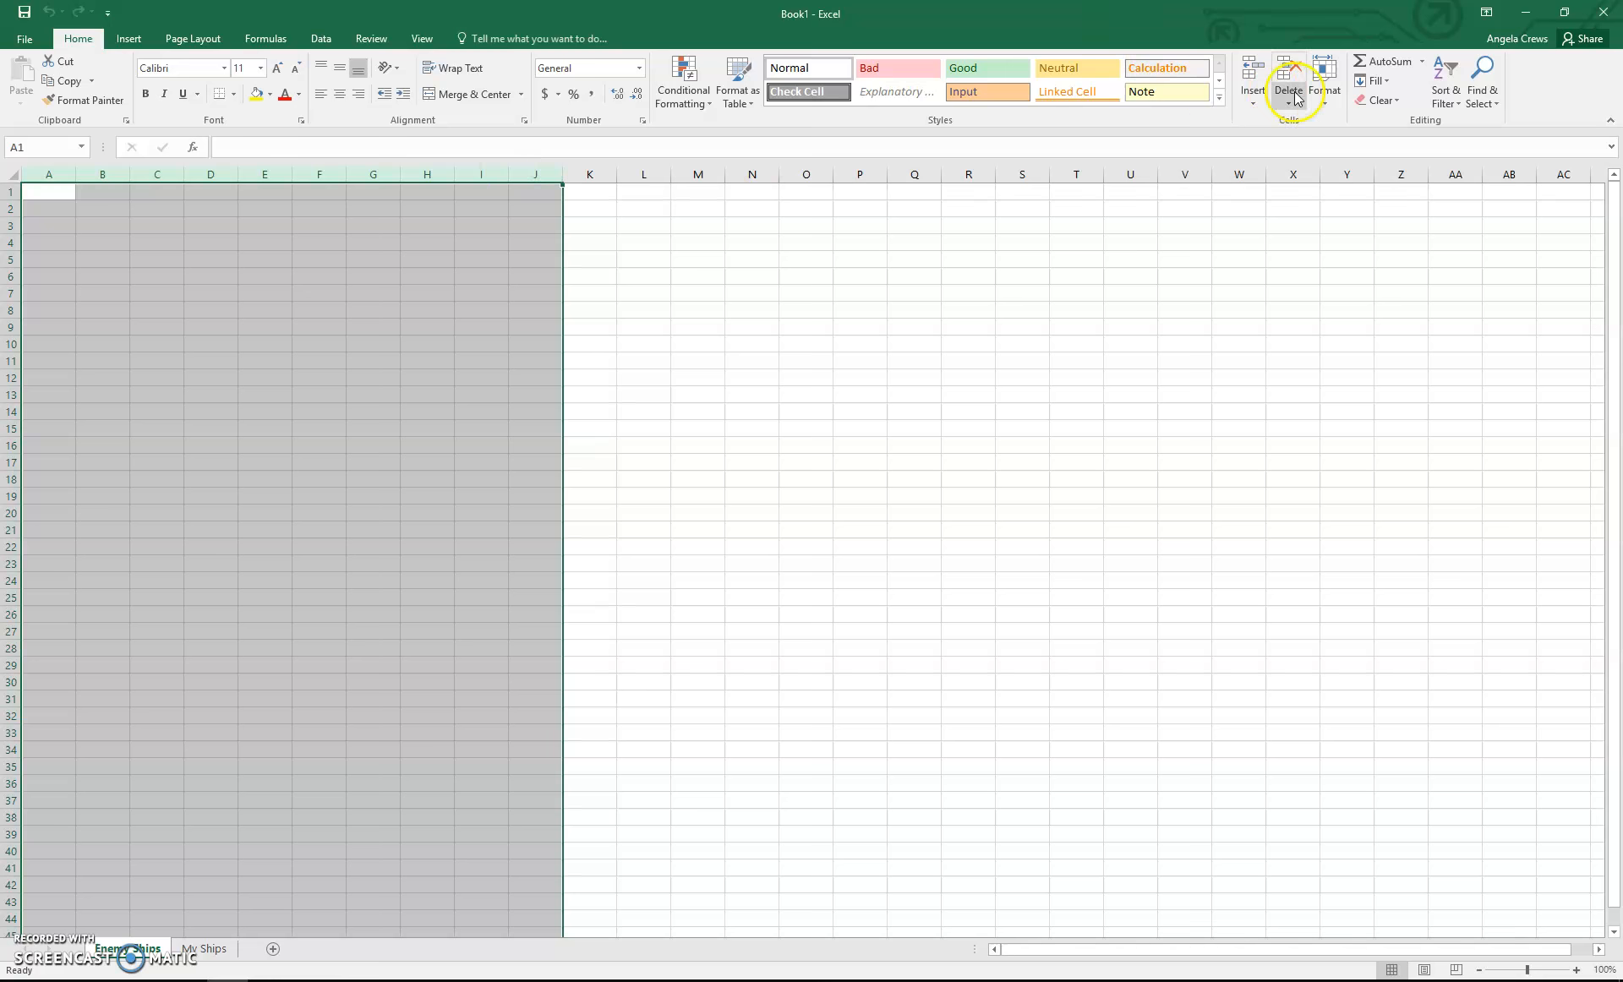
left_click(1321, 92)
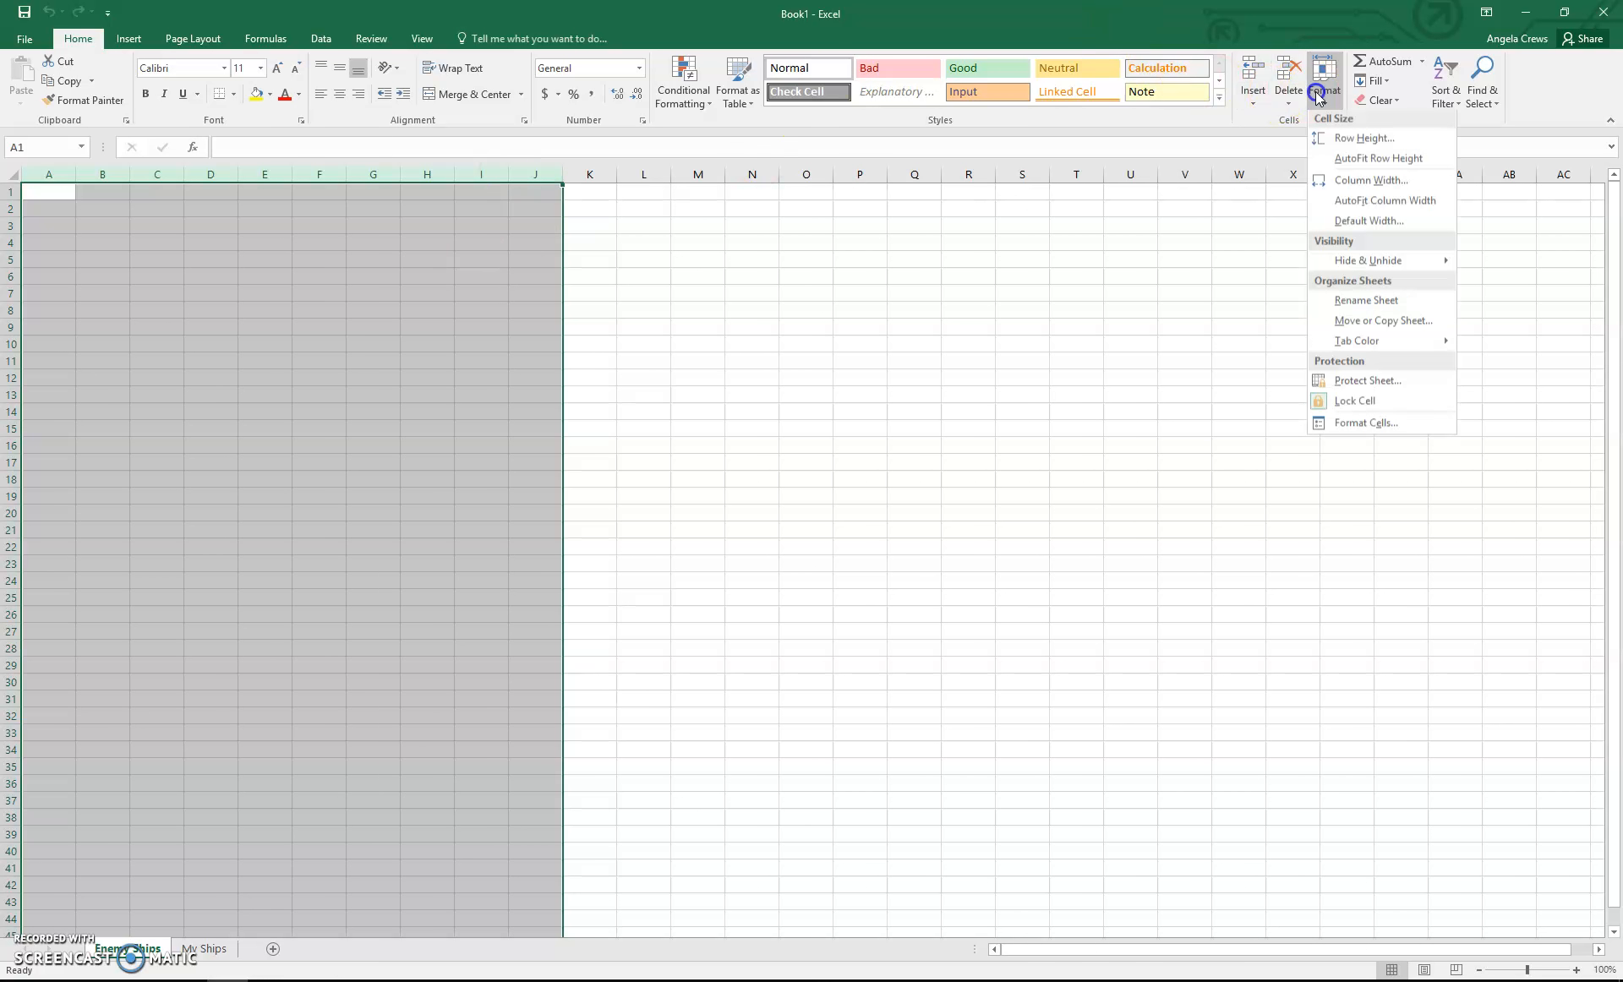
left_click(1338, 182)
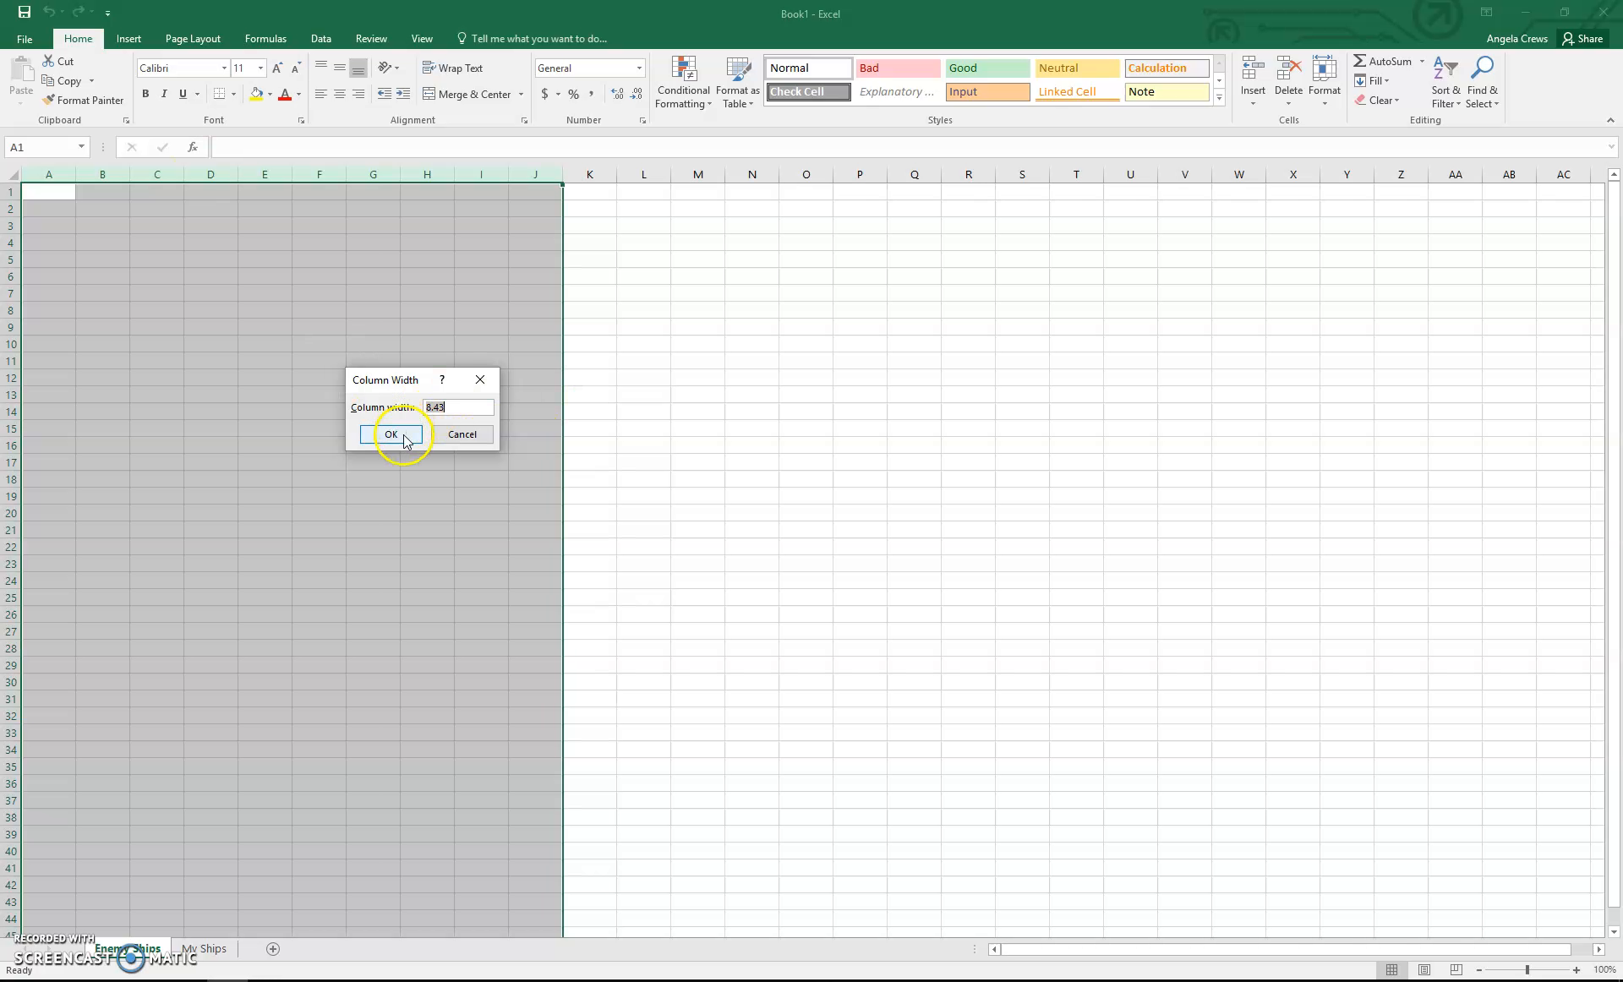
left_click(446, 440)
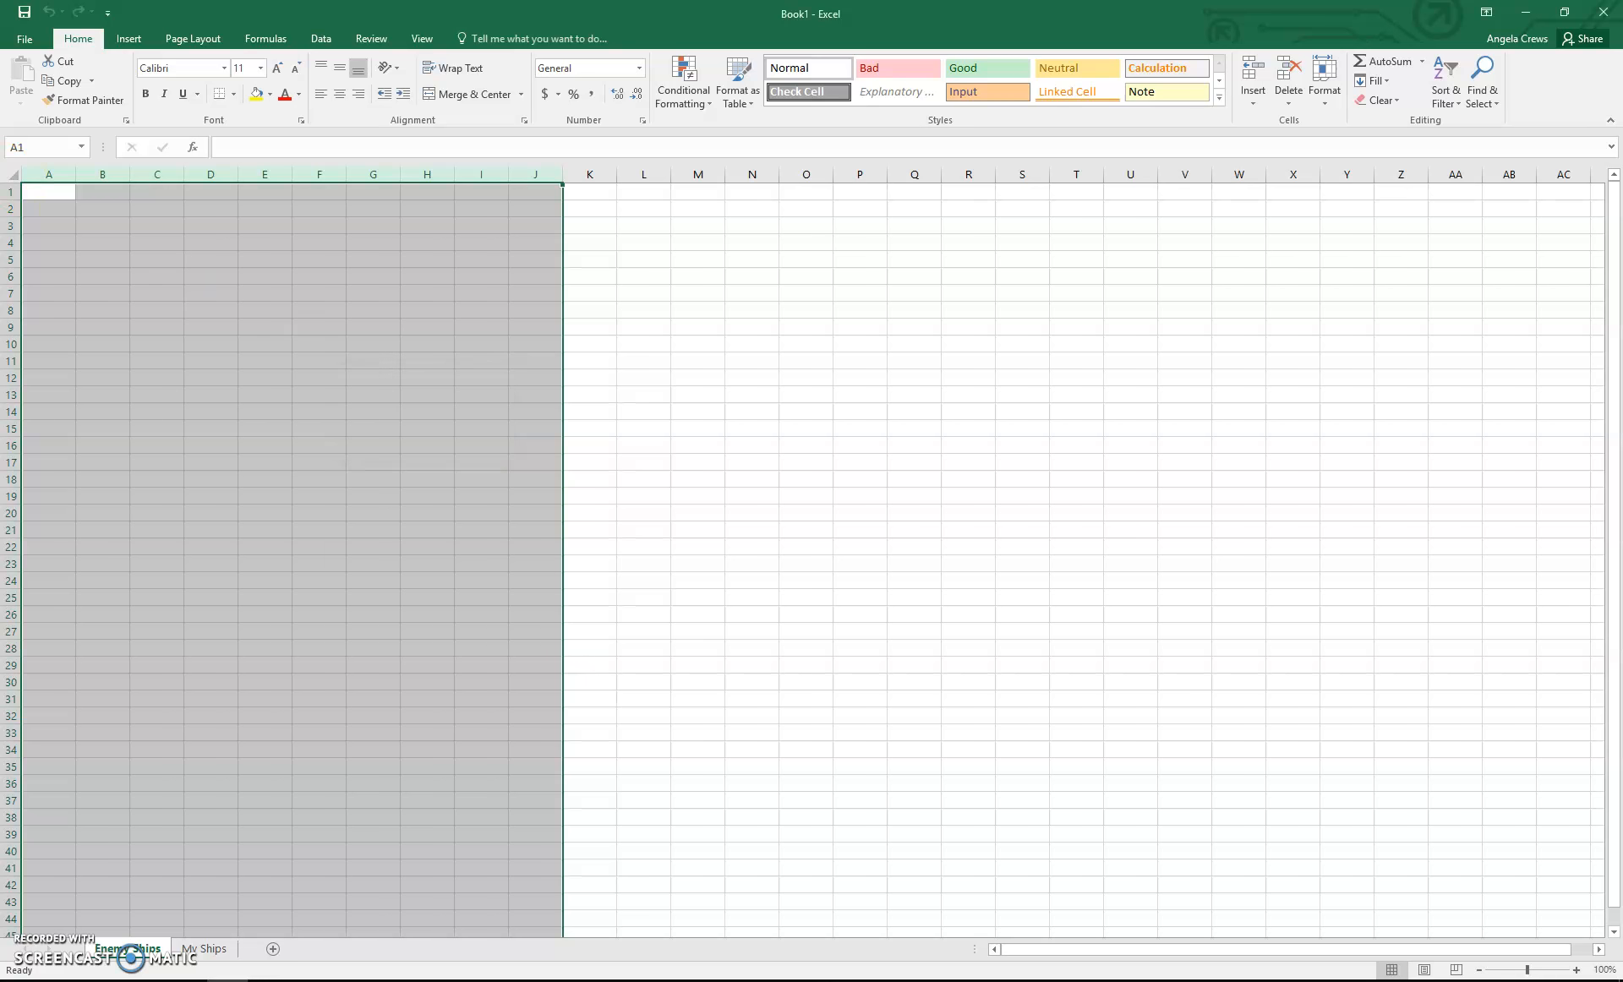
left_click_drag(77, 176, 65, 179)
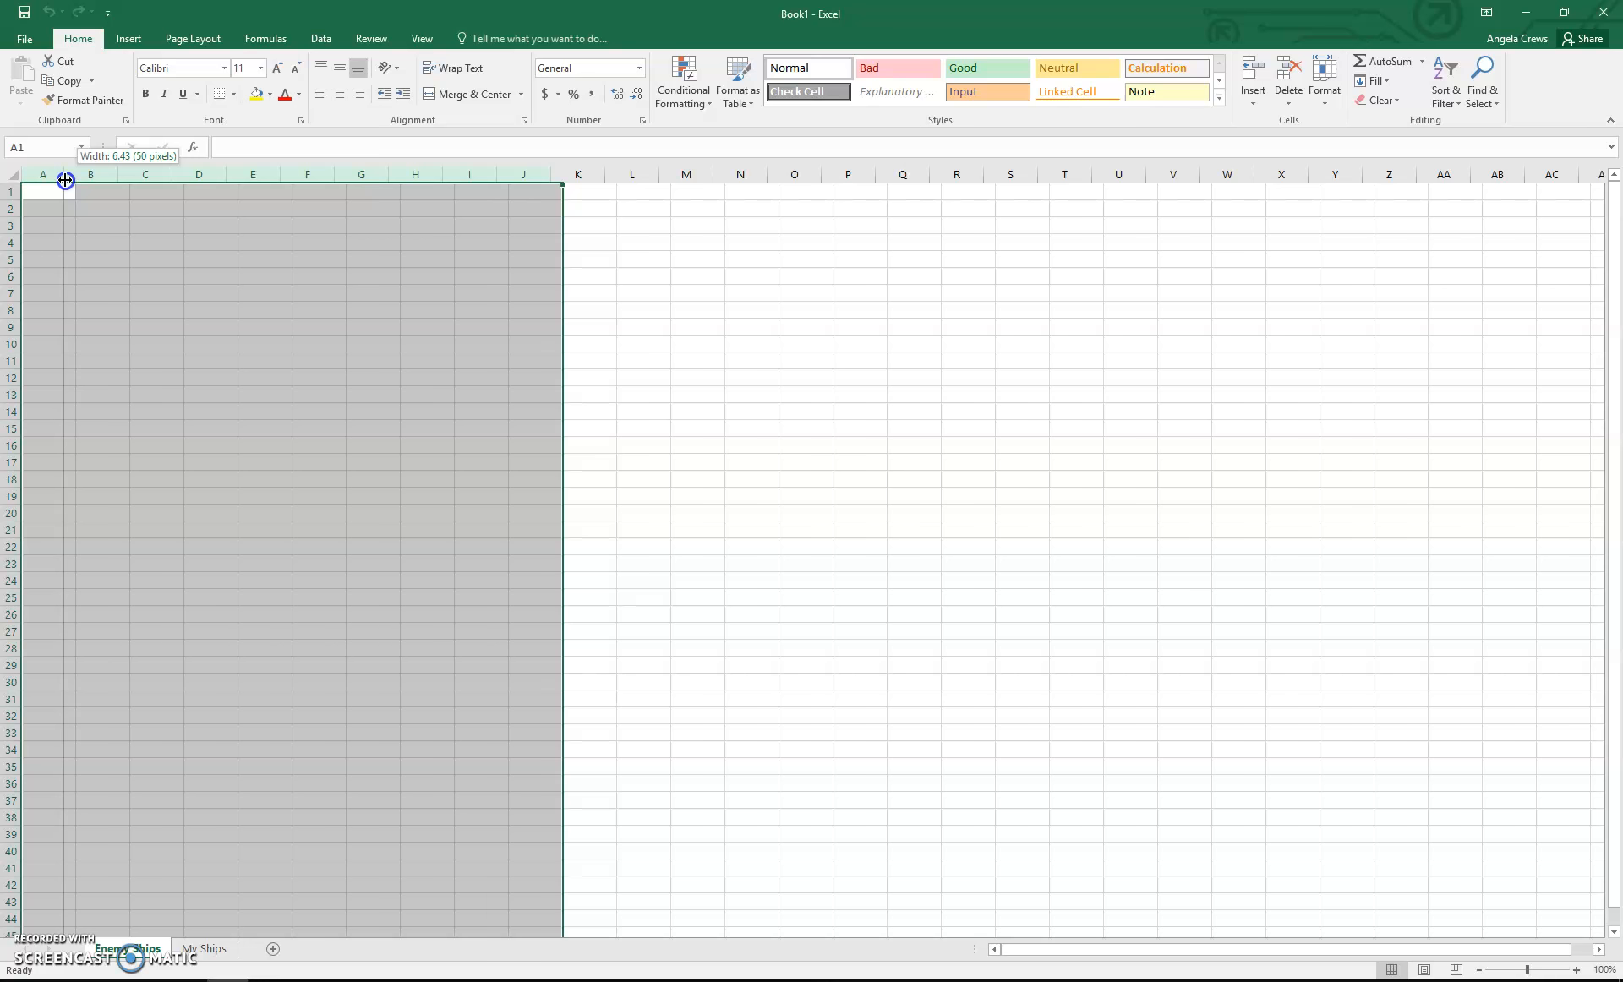
left_click_drag(66, 180, 64, 180)
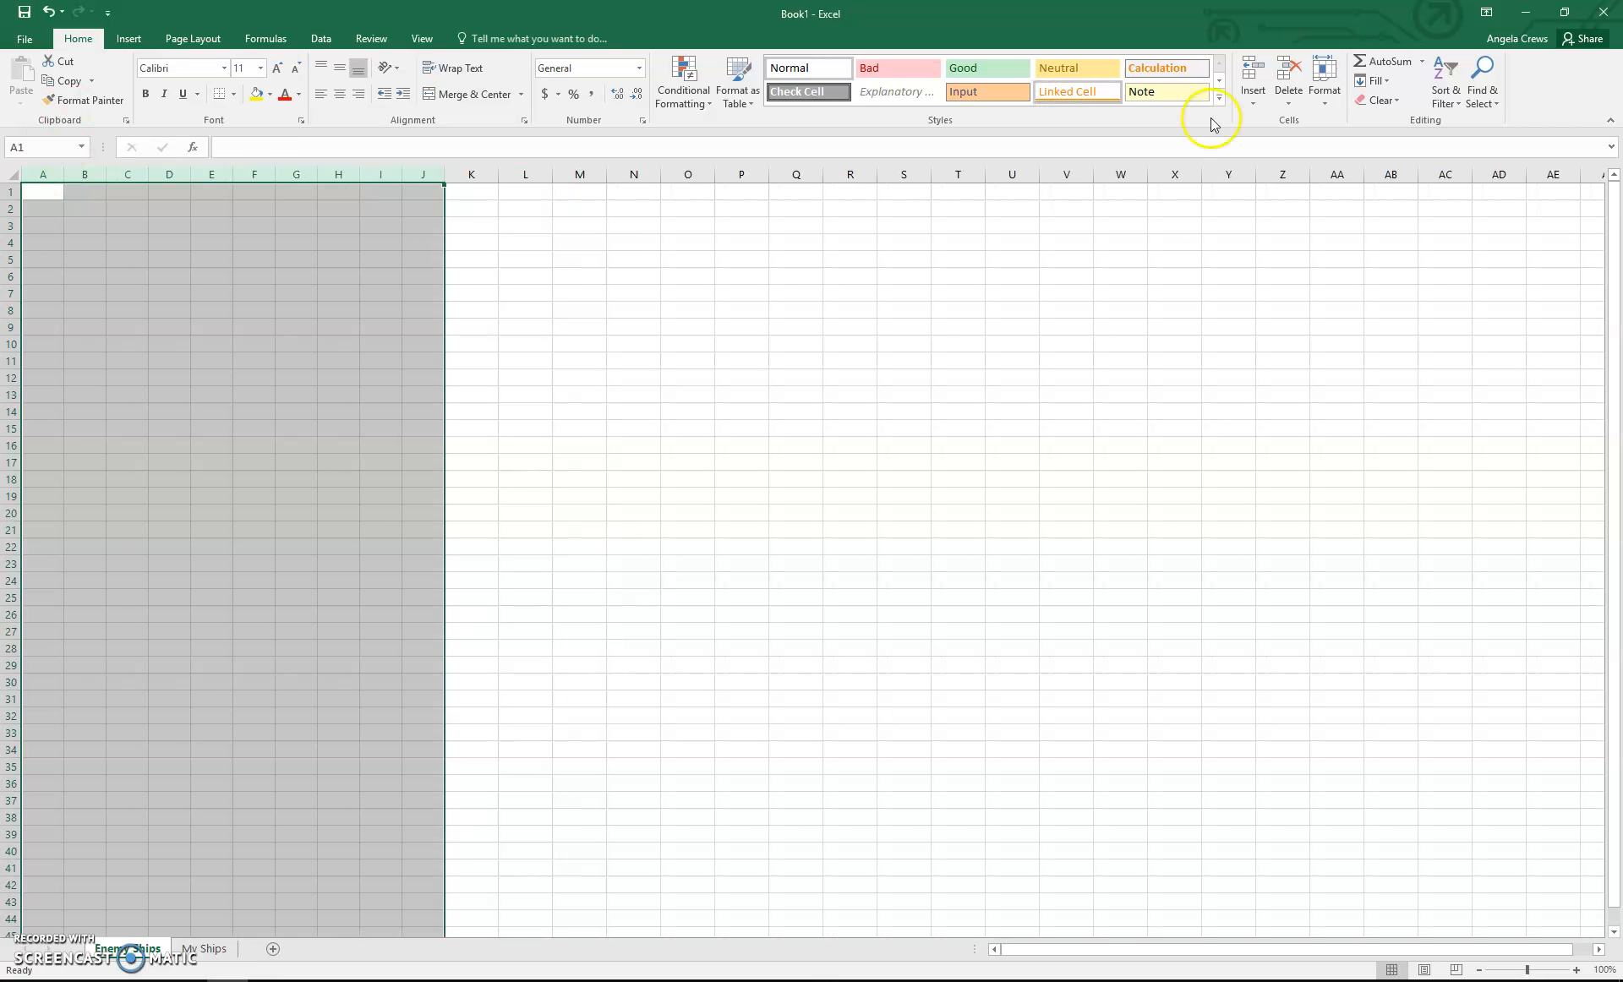
Increase the height of rows 1 to 10 so the cells in columns A to J become square
left_click(1324, 103)
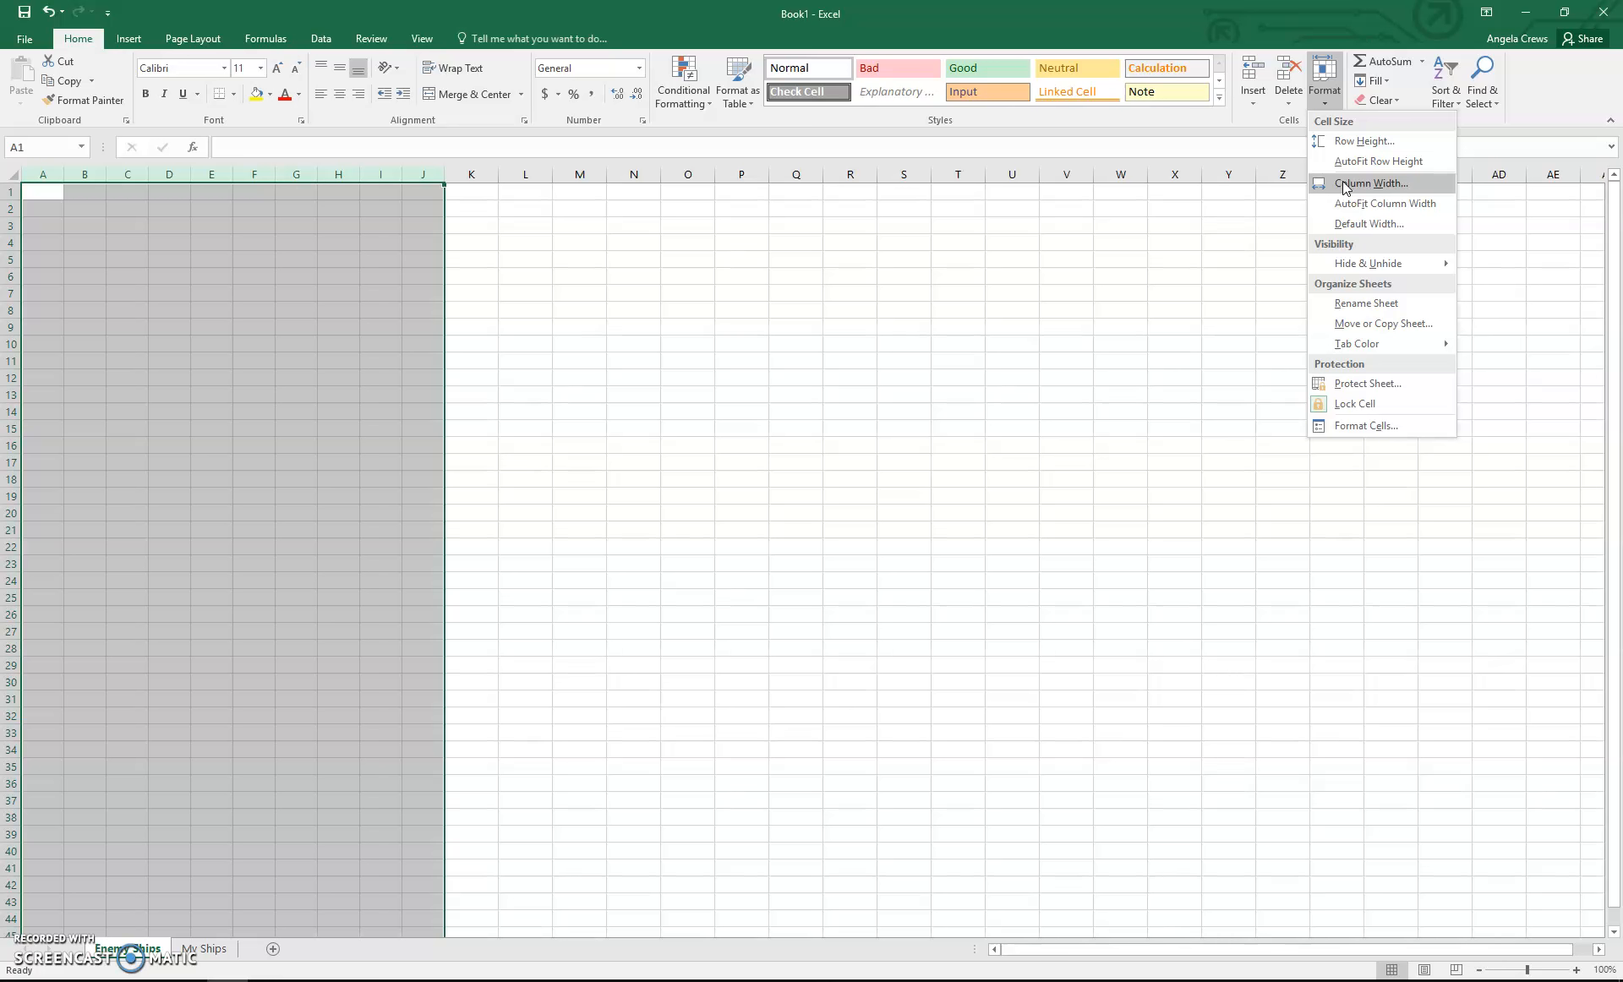
left_click(12, 187)
left_click(13, 192)
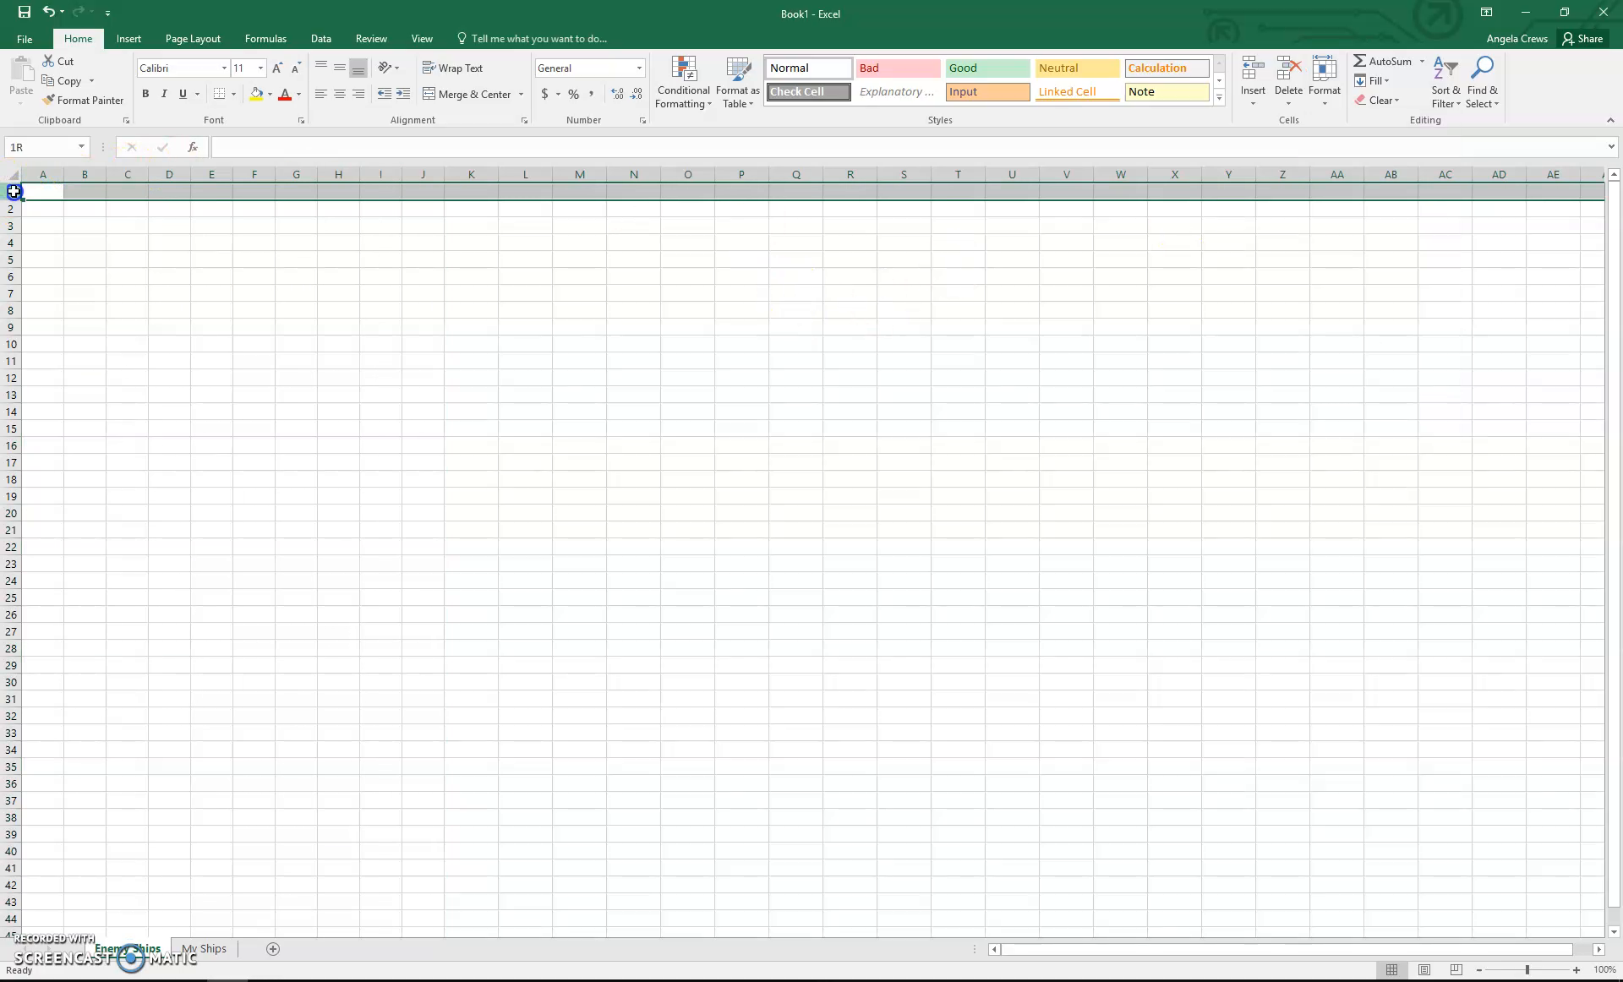
left_click_drag(14, 192, 8, 344)
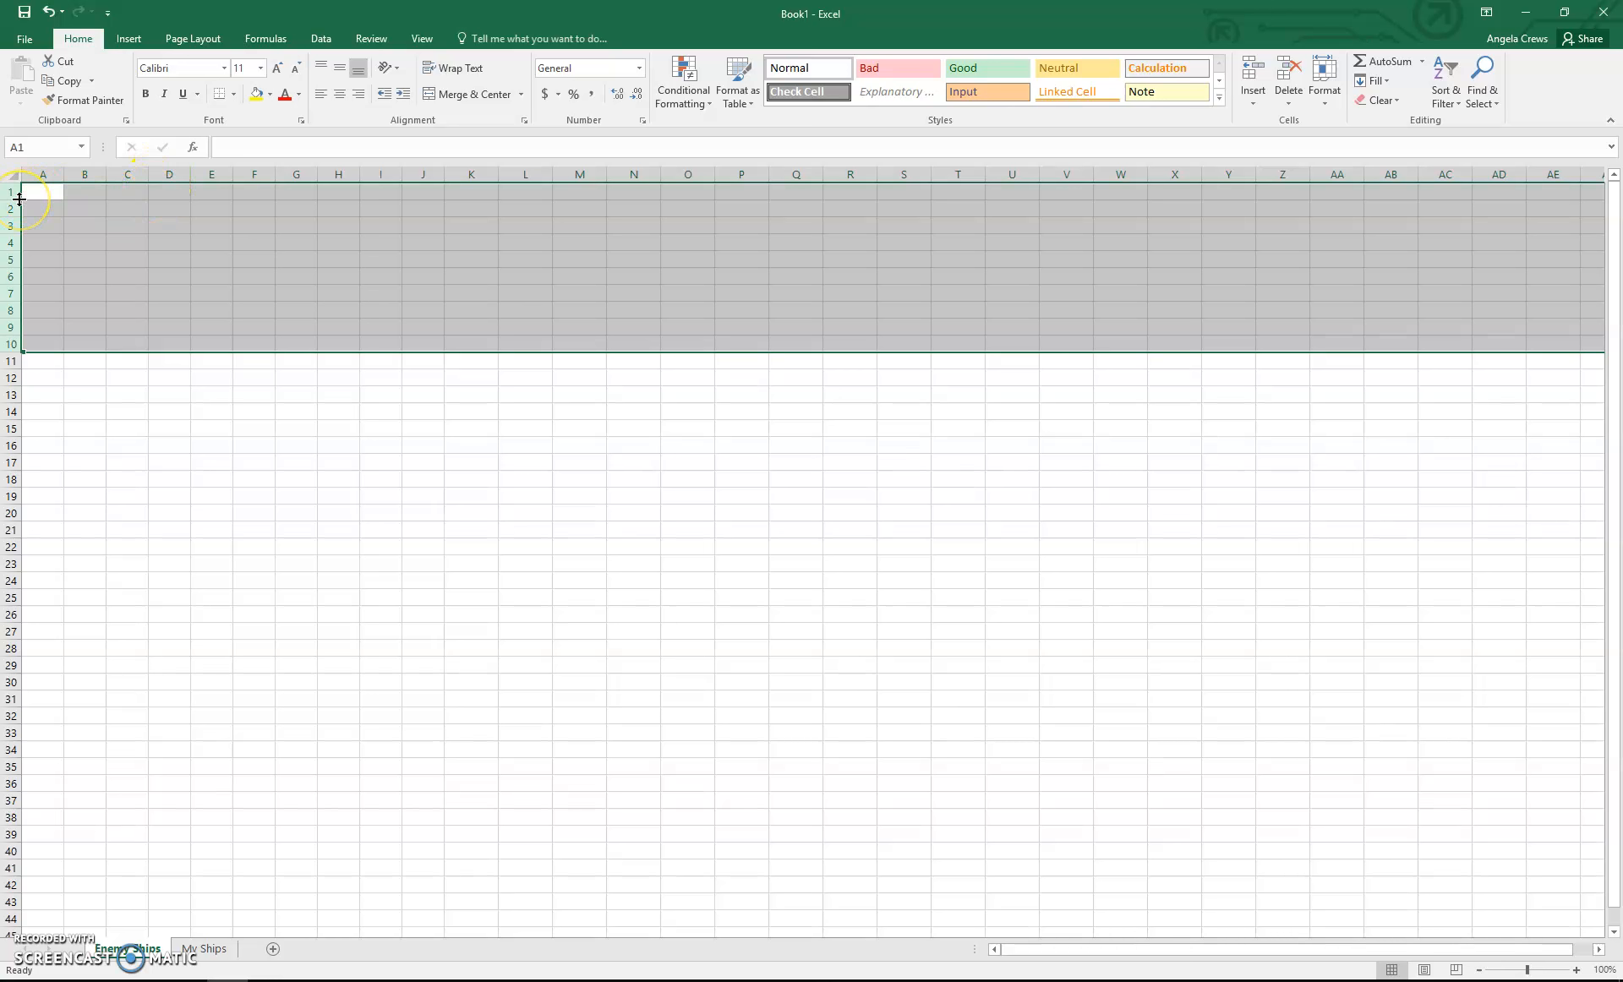
left_click_drag(20, 198, 18, 225)
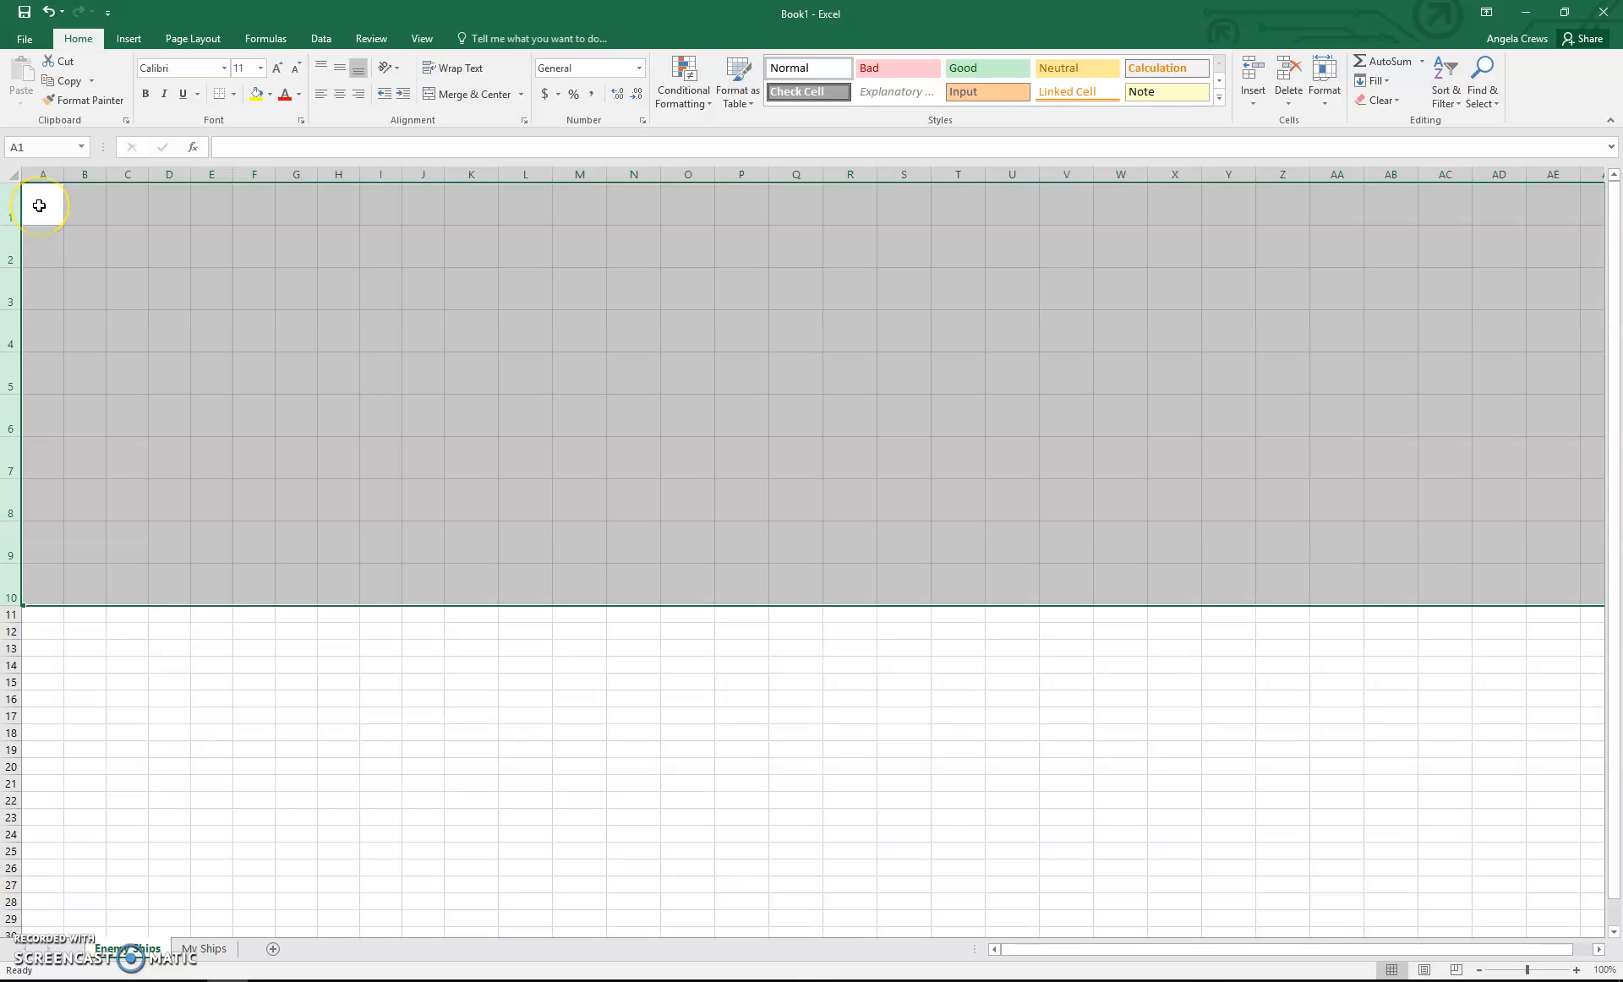
Fill the 10 by 10 block A1:J10 with a light blue theme color
left_click_drag(39, 205, 438, 571)
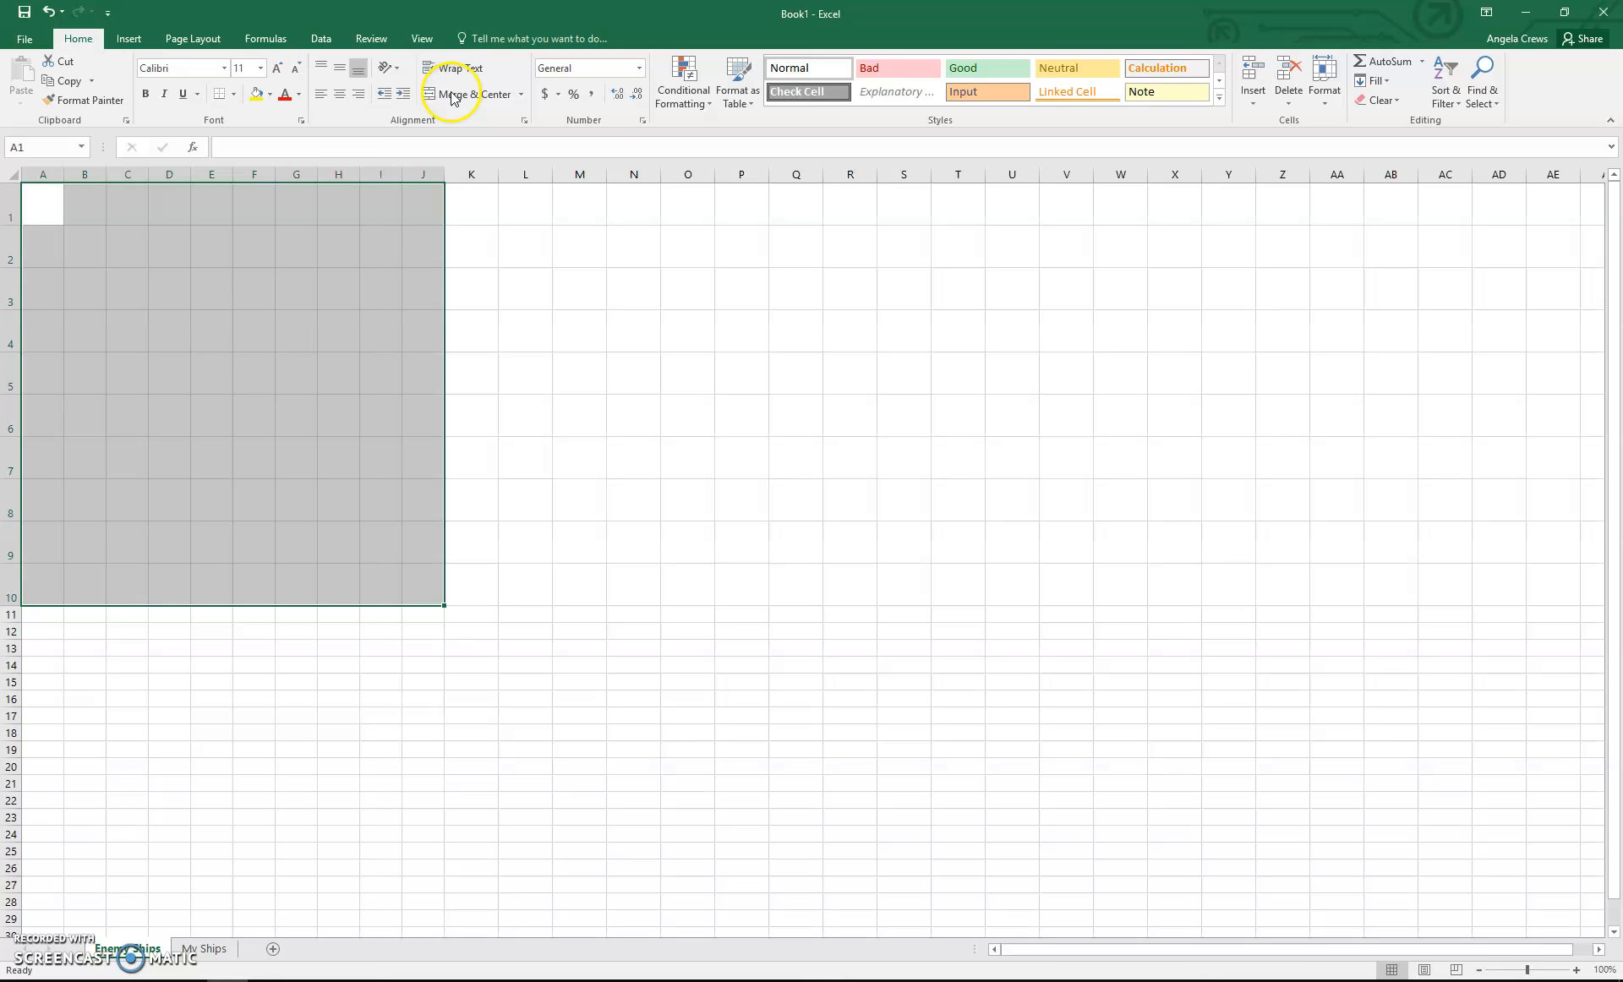
left_click(271, 94)
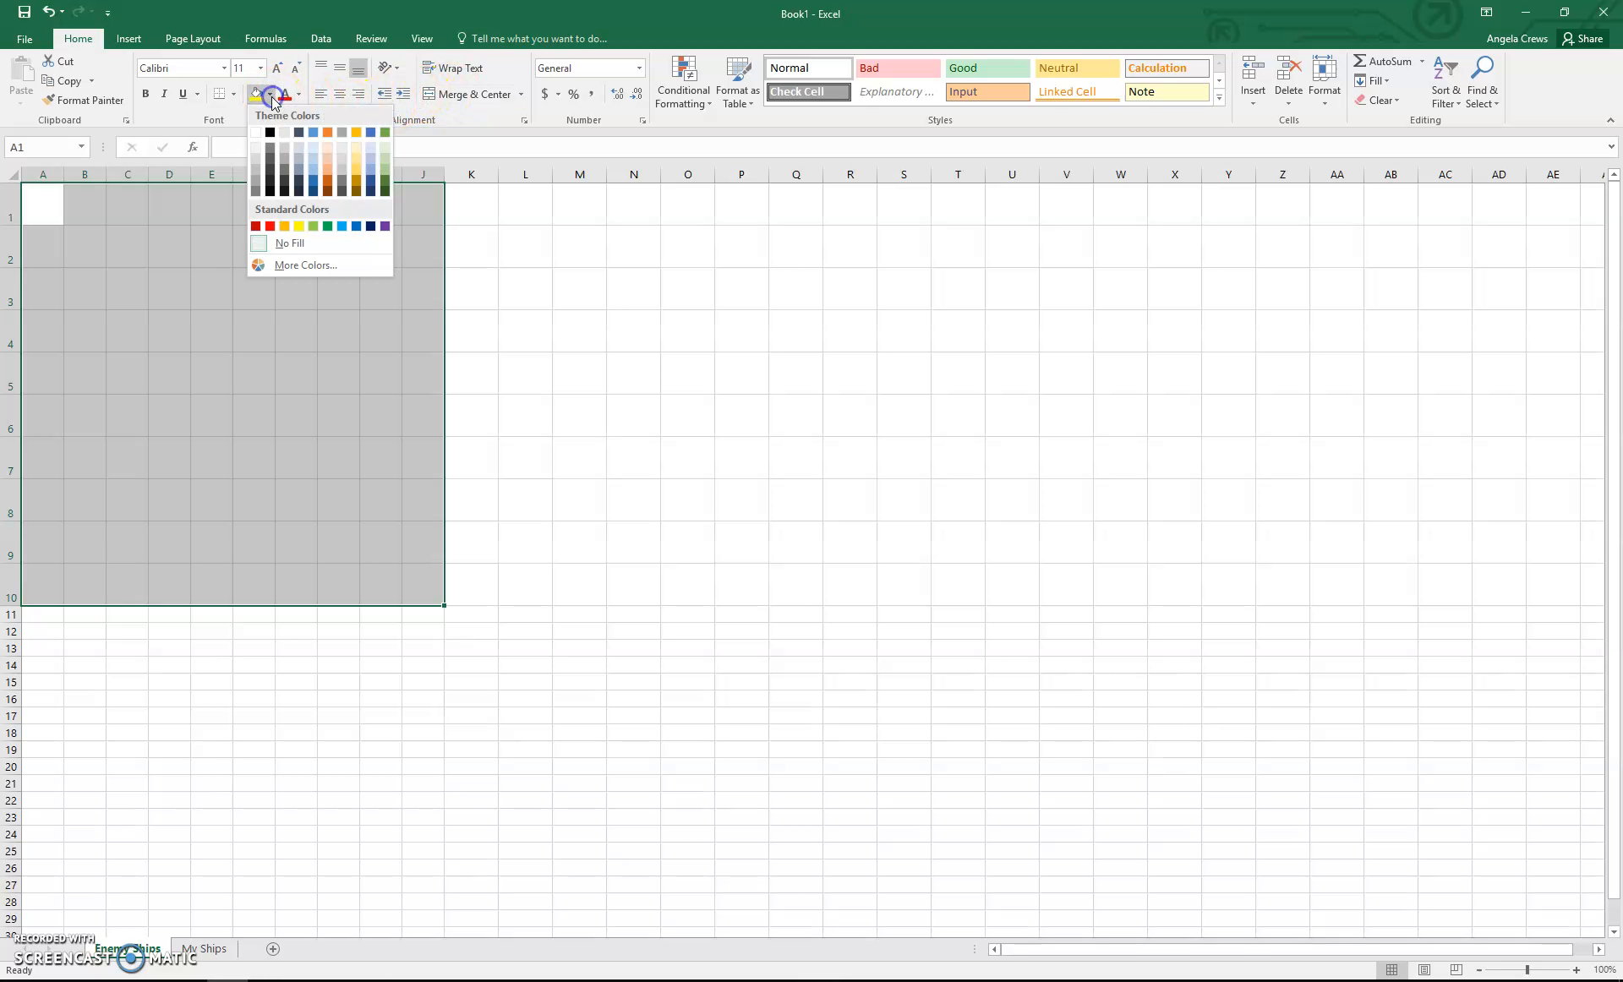
left_click(372, 161)
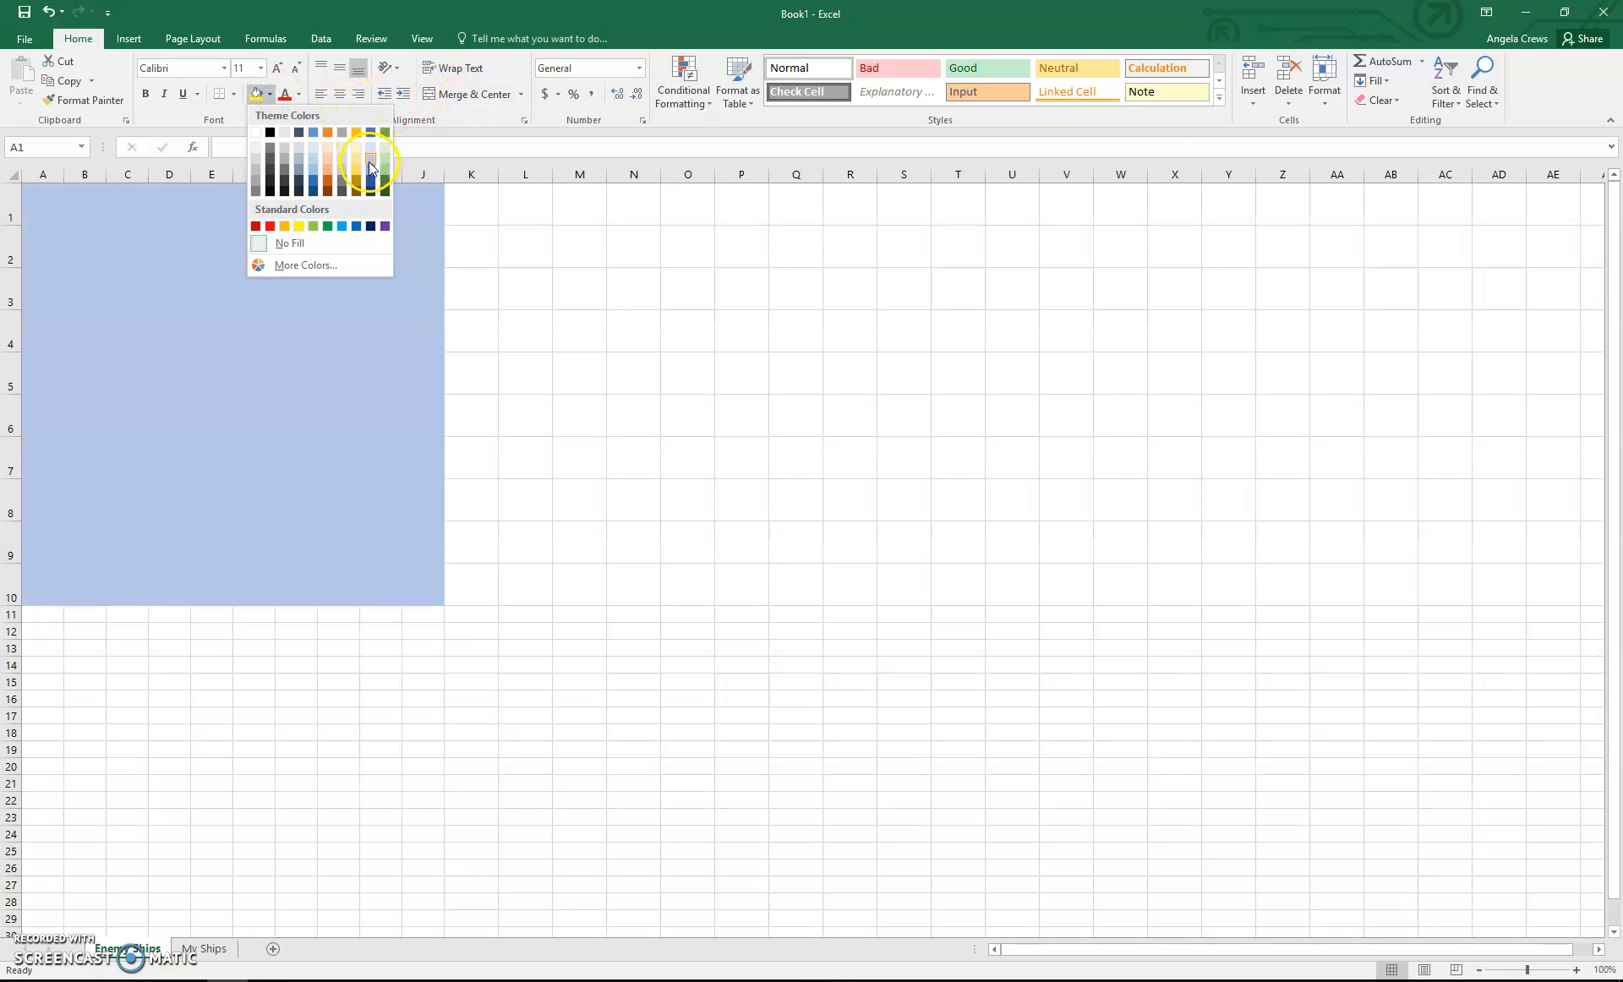
left_click(370, 161)
left_click(372, 142)
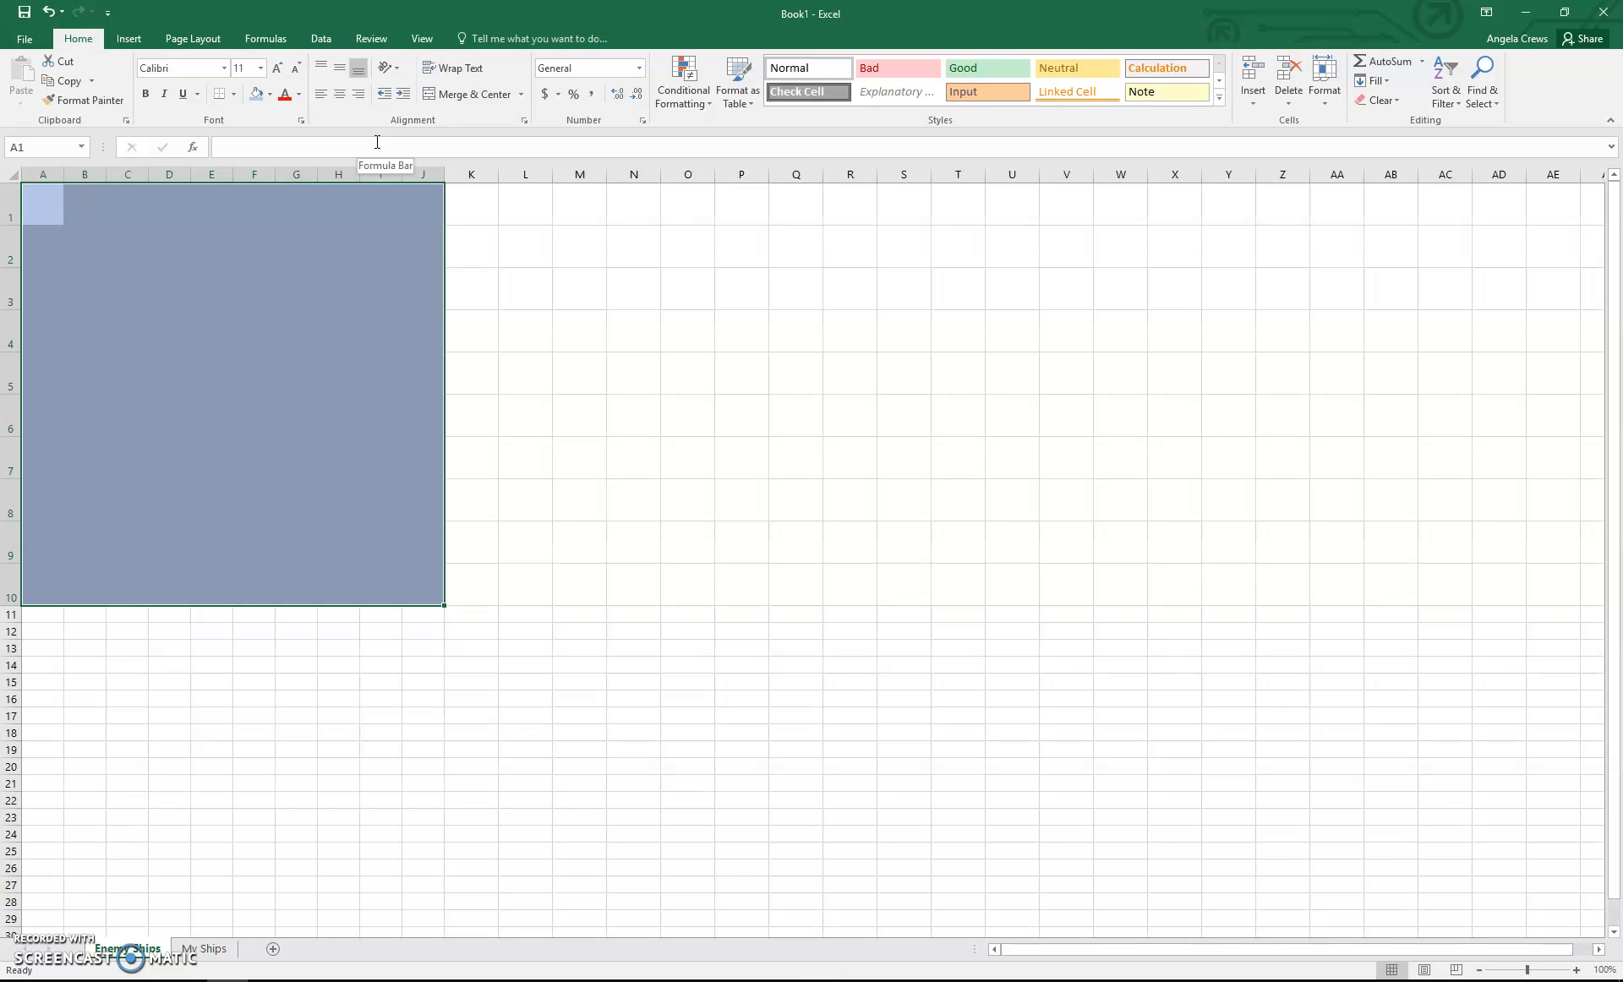
Apply all borders to A1:J10 and center the cell contents vertically and horizontally
left_click(235, 94)
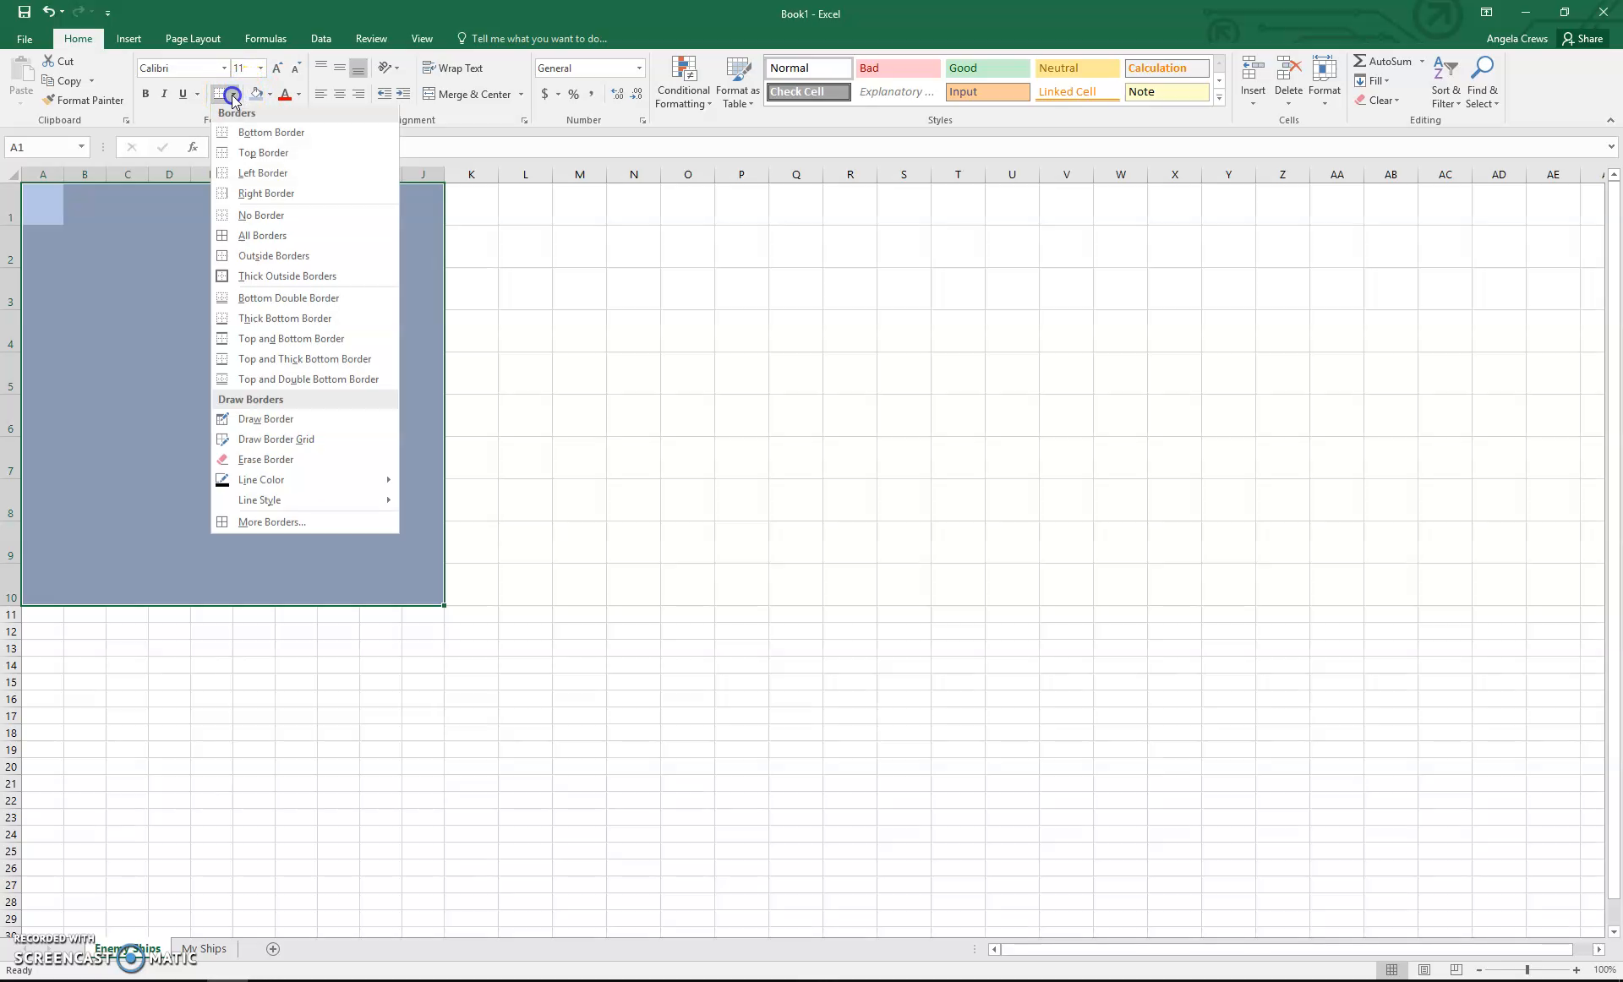
left_click(240, 241)
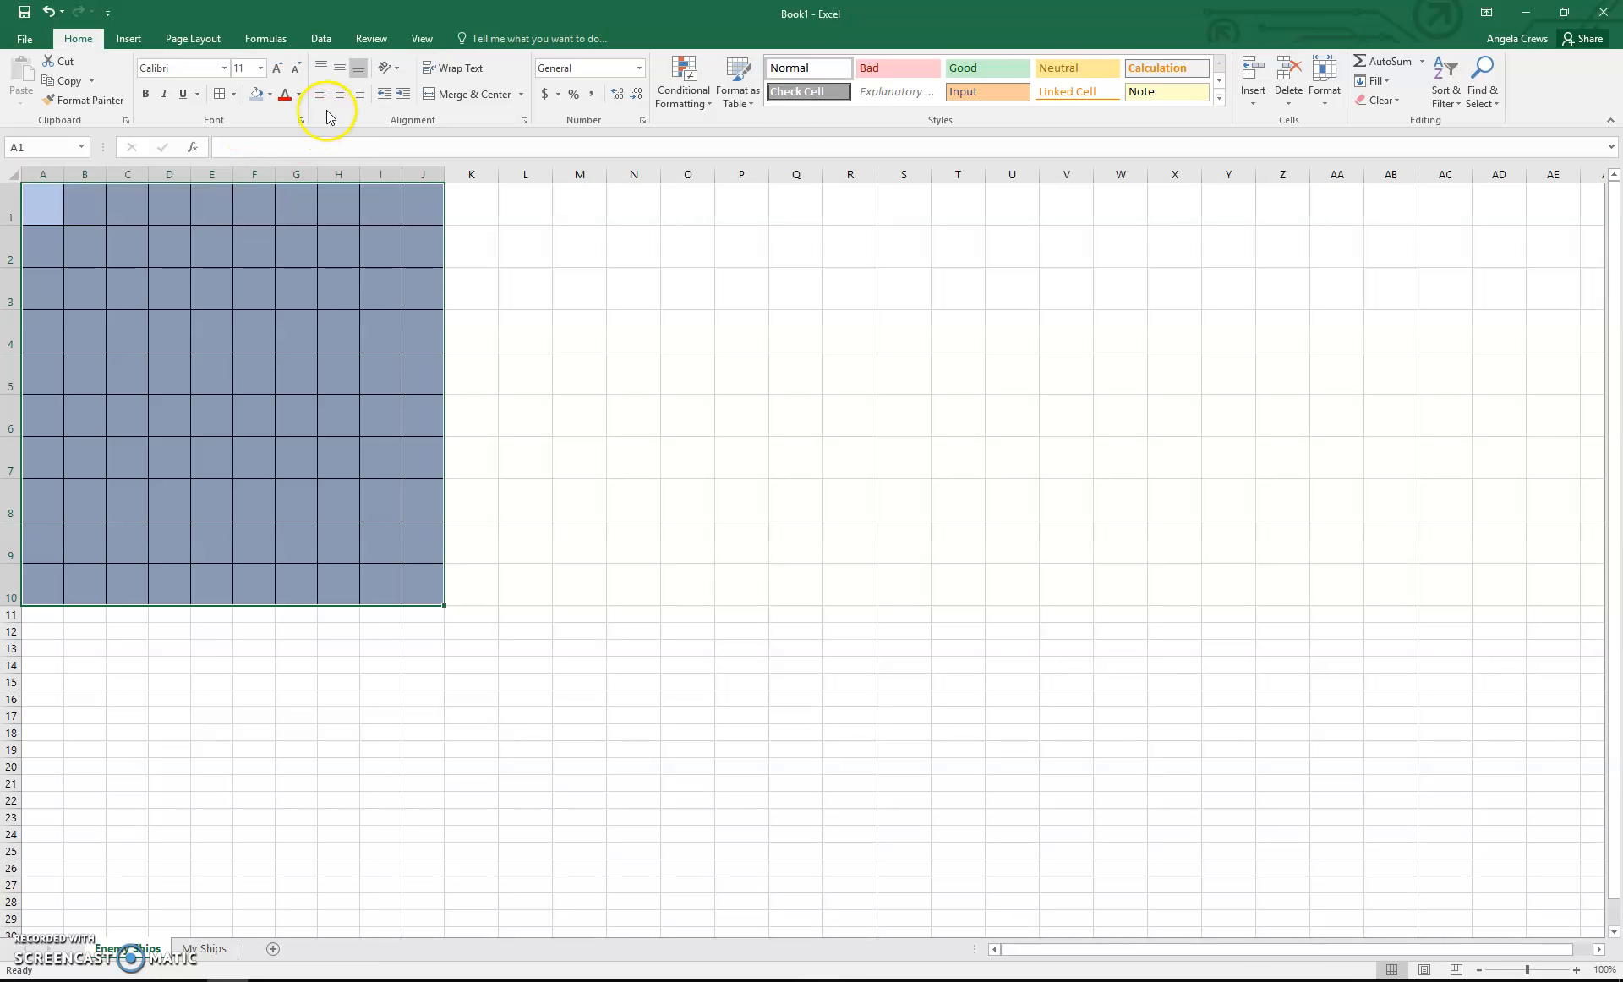
left_click(341, 76)
left_click(337, 93)
Set the font color of A1:J10 to black
left_click(299, 95)
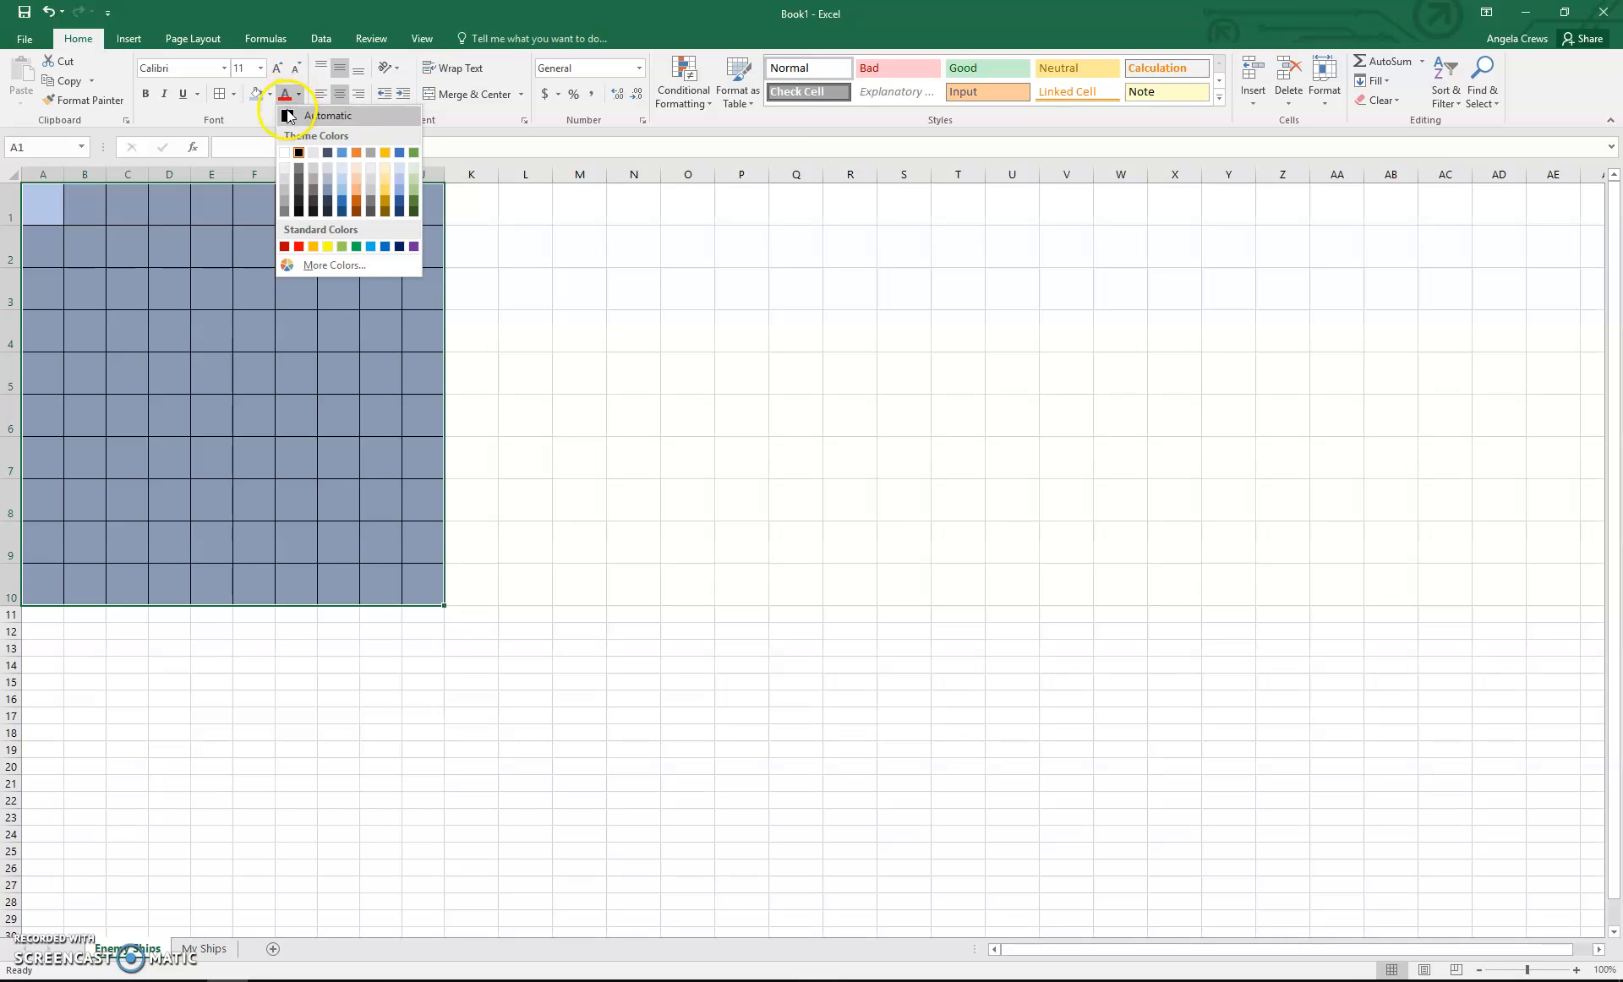
left_click(300, 246)
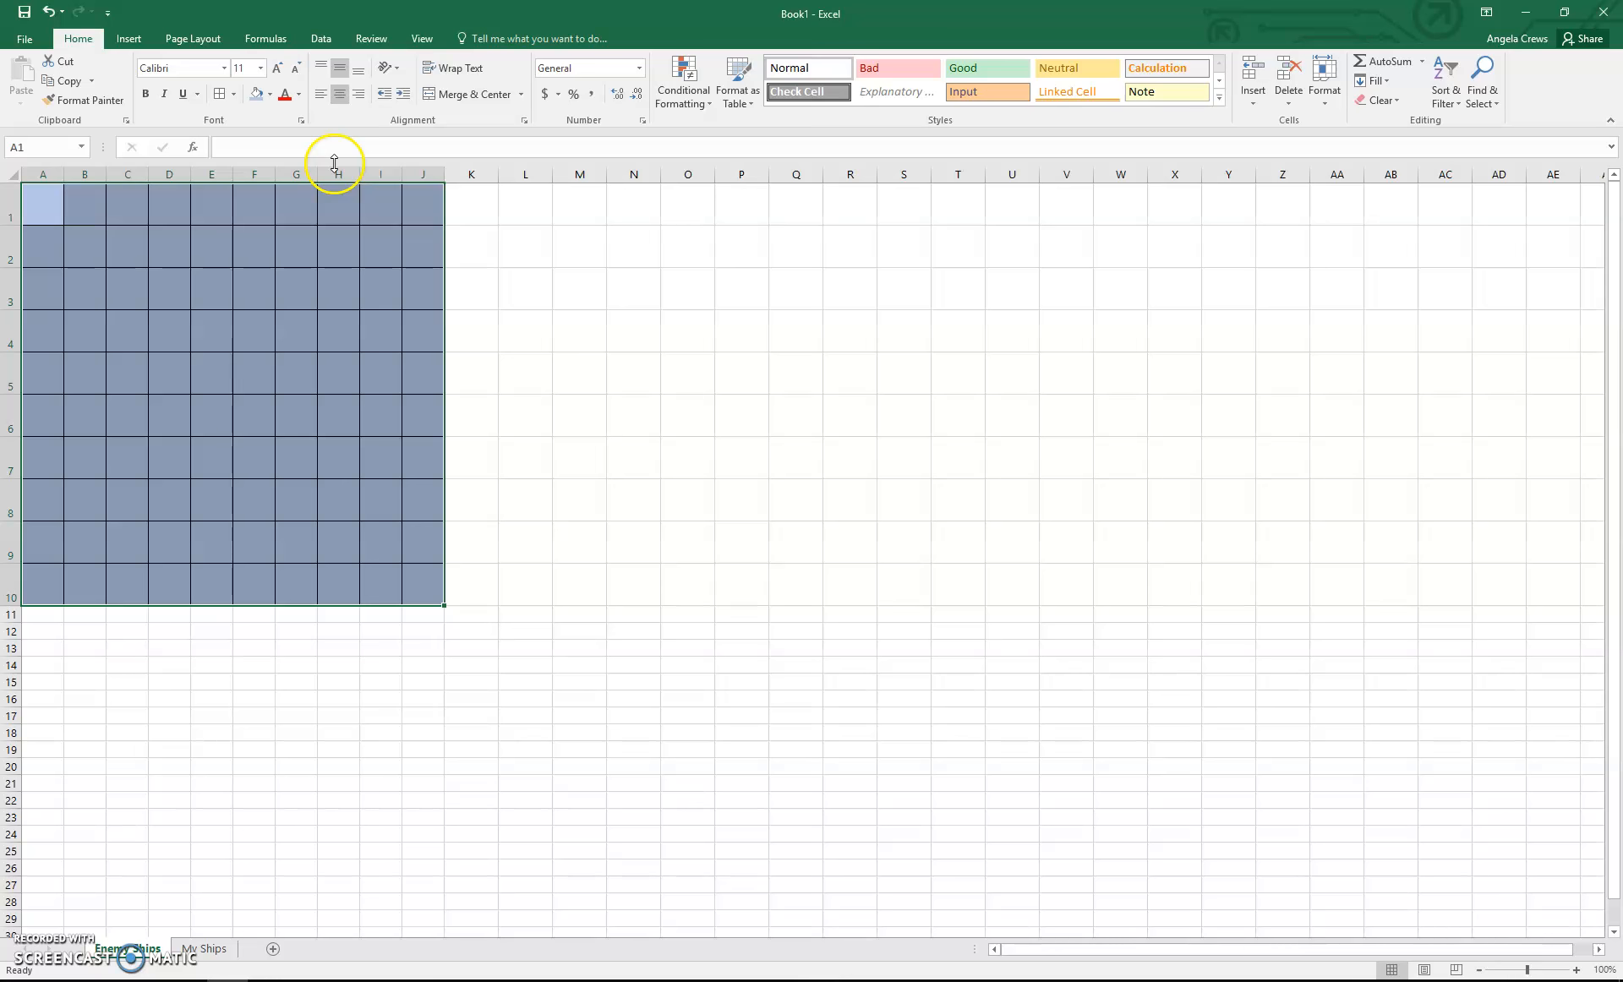
left_click(300, 95)
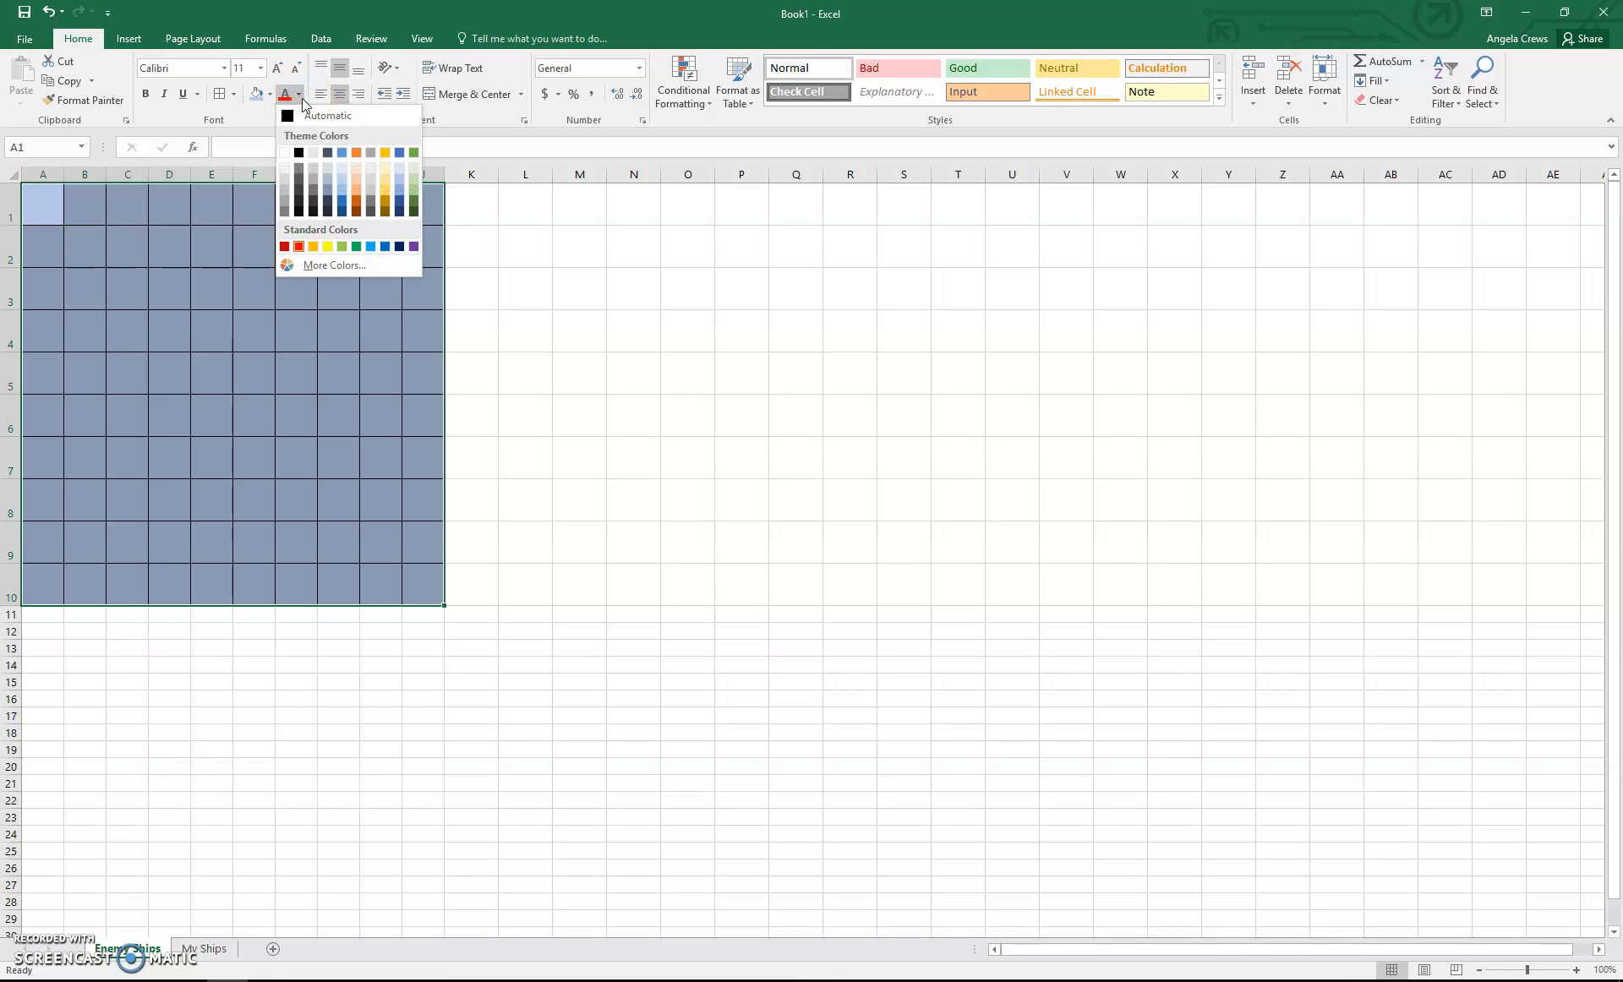
left_click(317, 152)
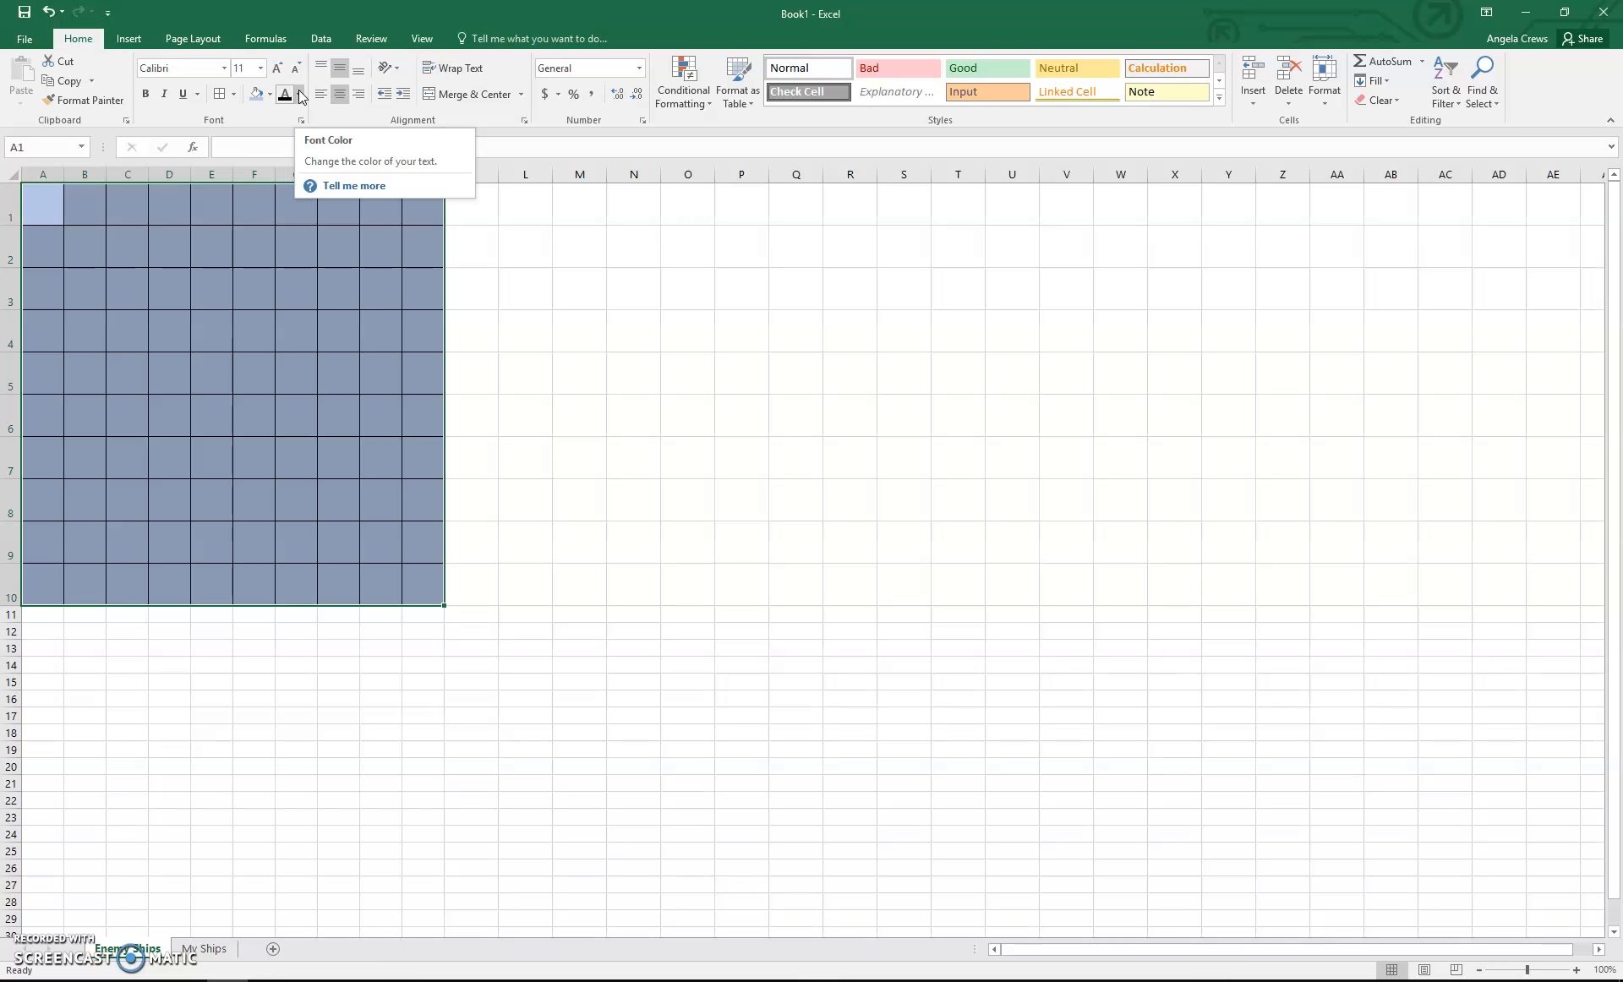
Copy the entire Enemy Ships sheet into My Ships starting at A1, and end copy mode back on Enemy Ships
left_click(12, 173)
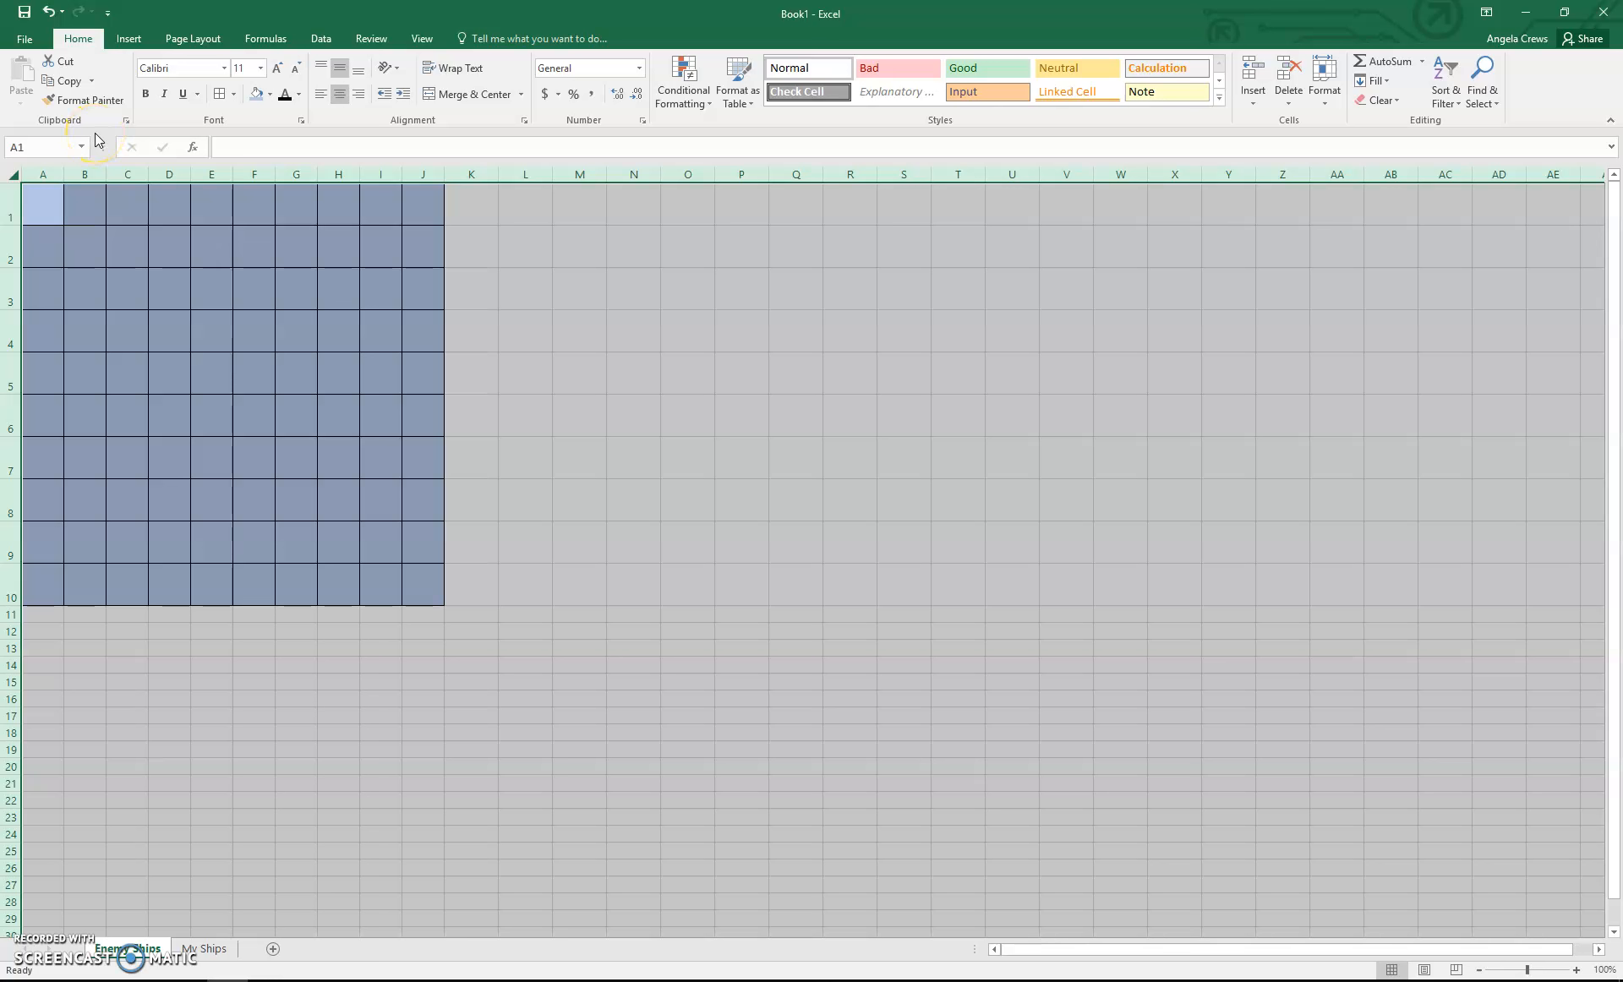
key("ctrl+c")
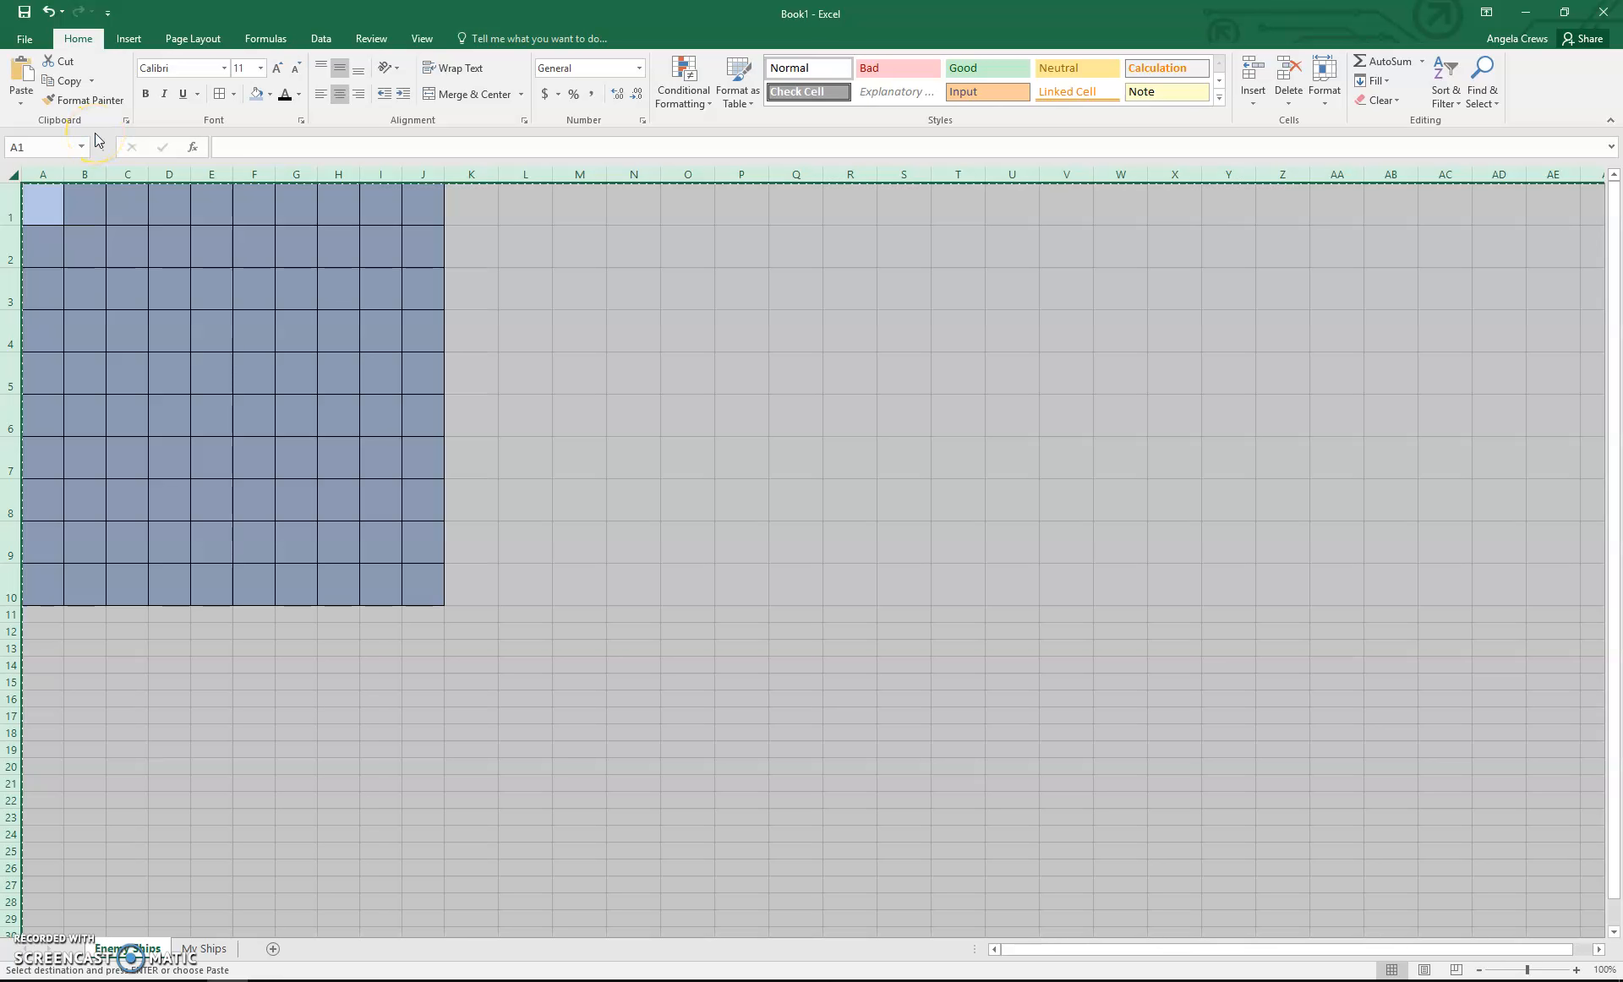
left_click(204, 948)
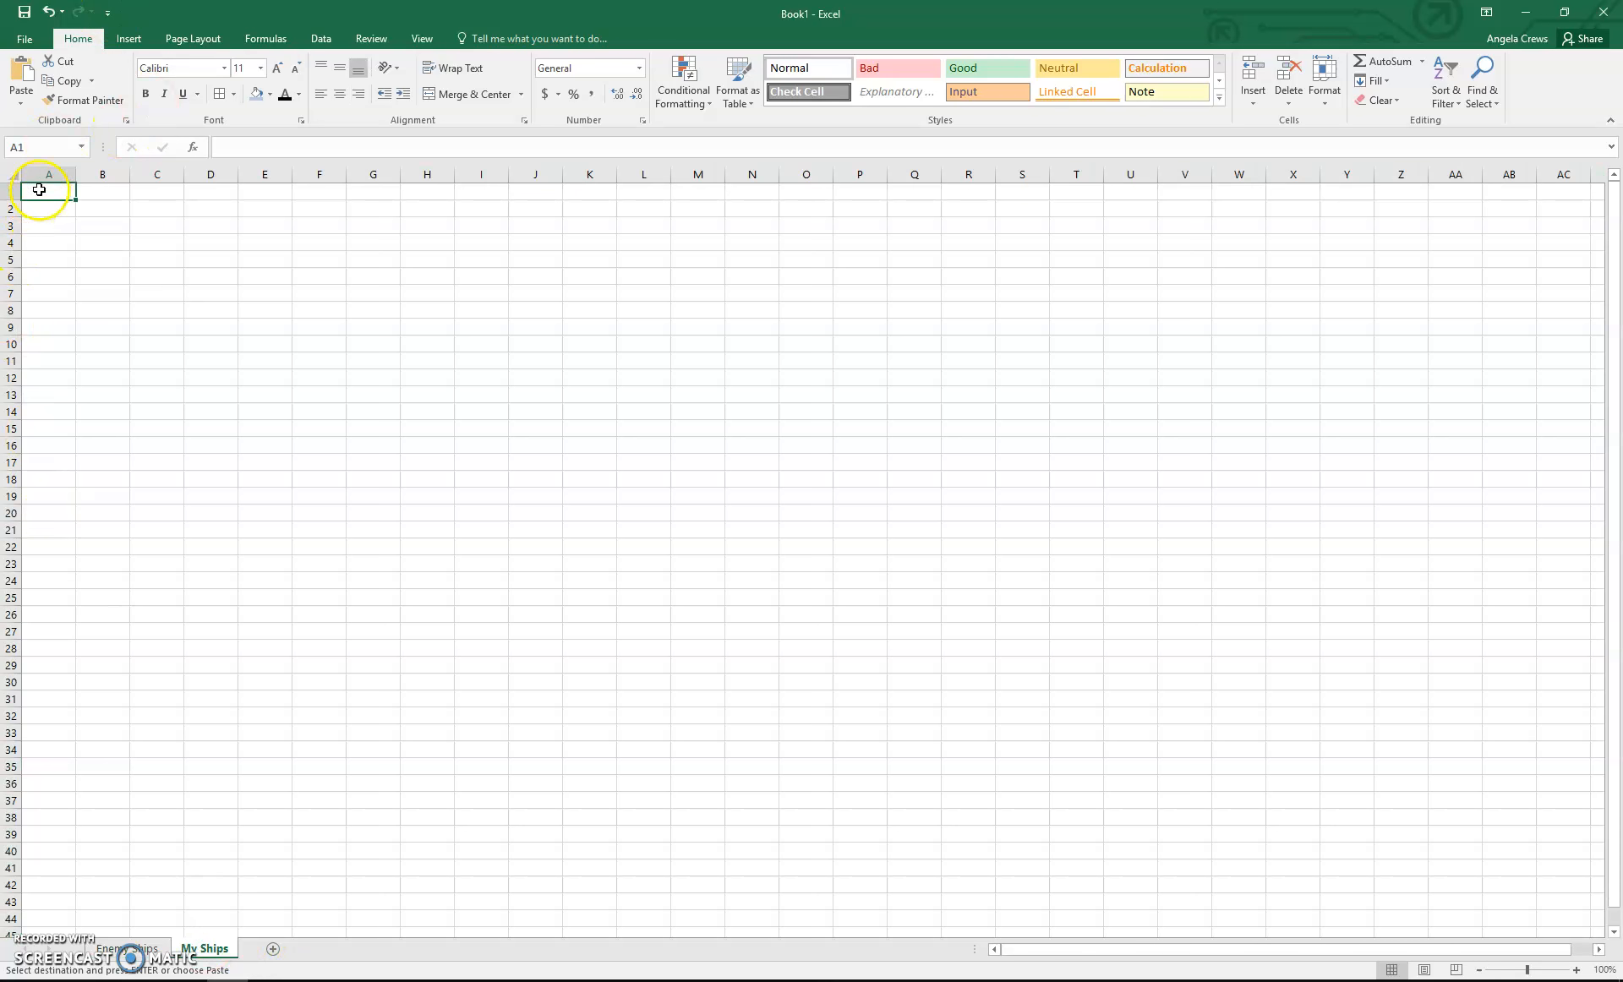
key("ctrl+v")
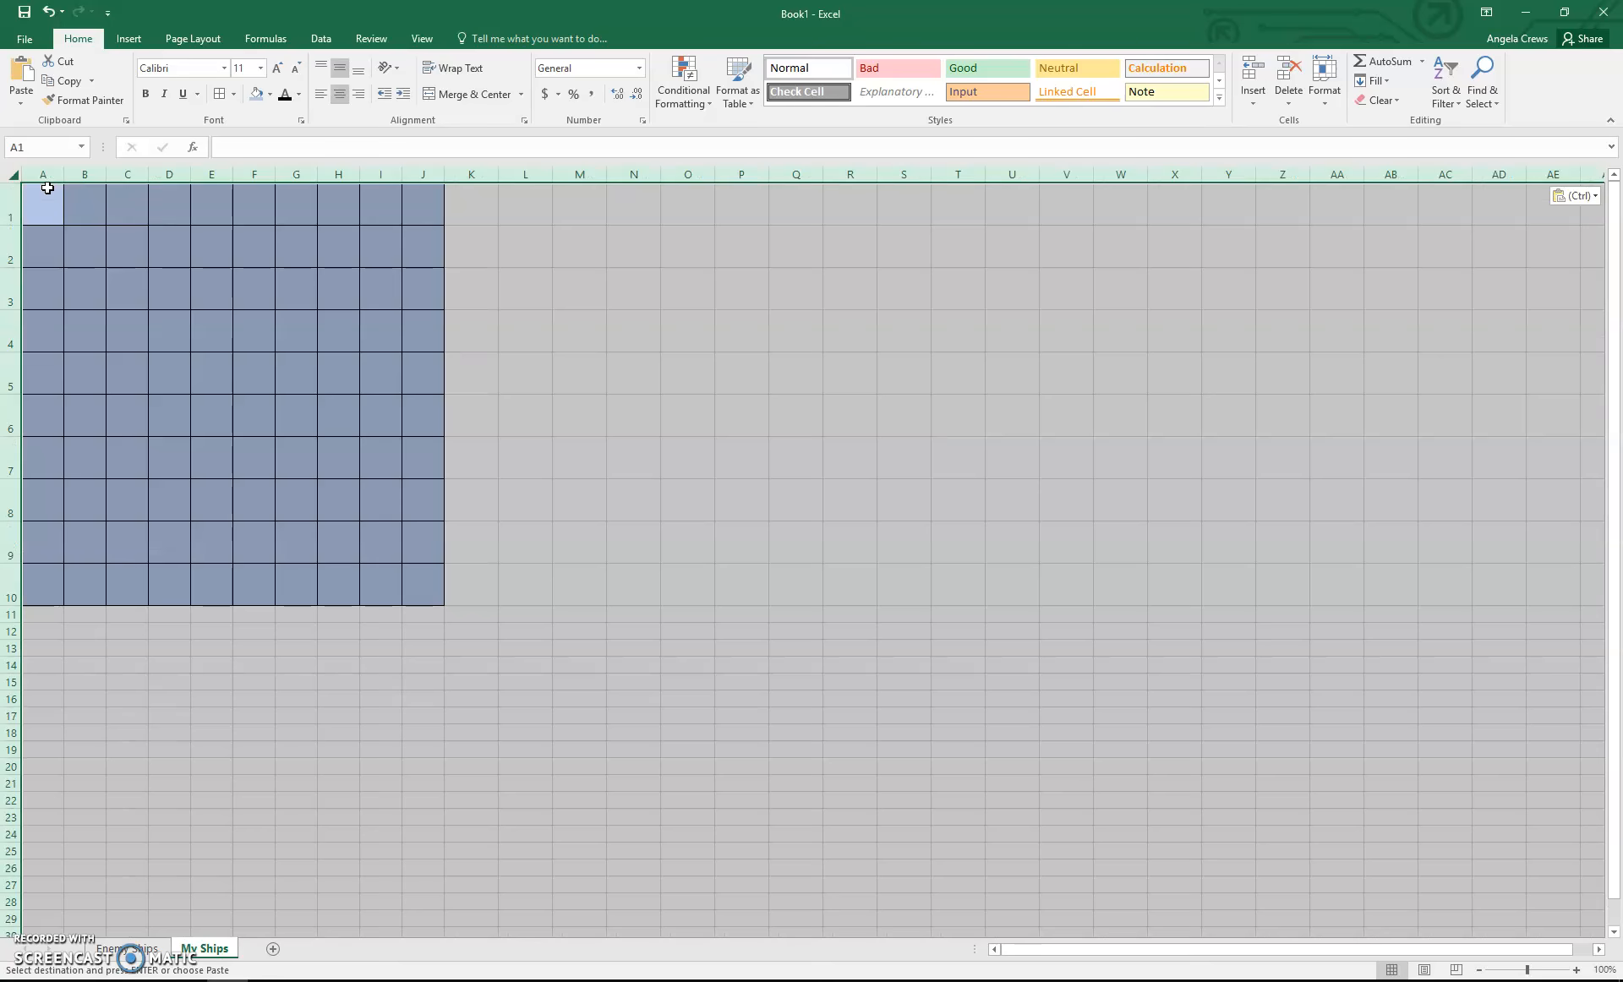
left_click(535, 482)
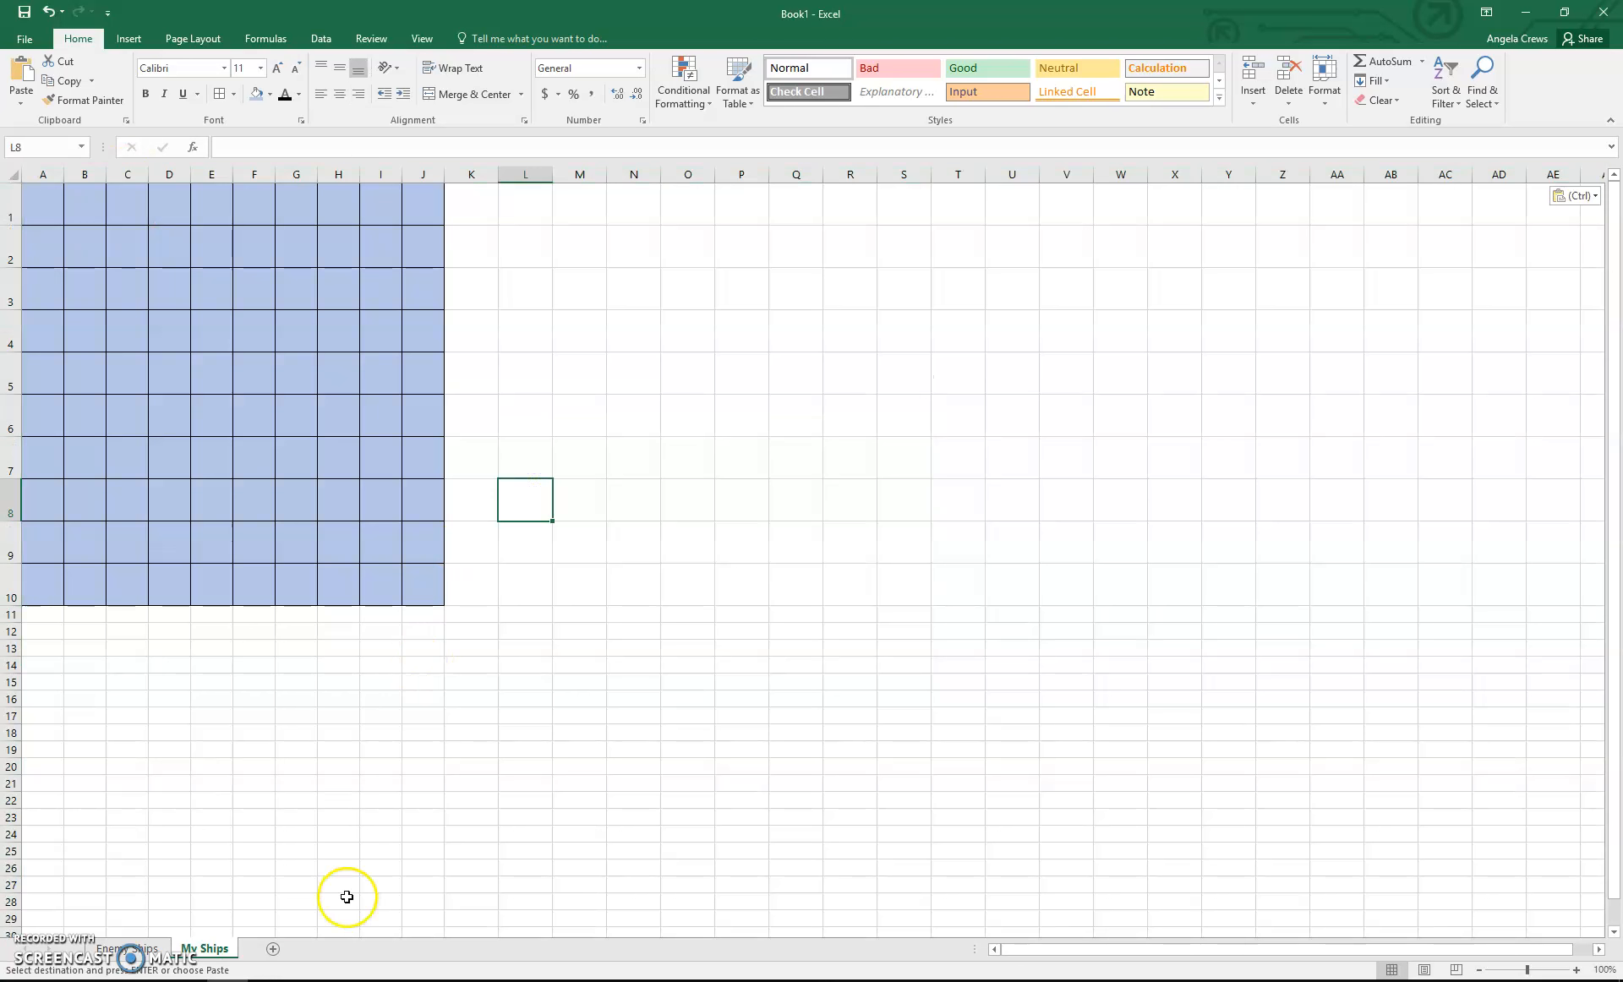
left_click(127, 948)
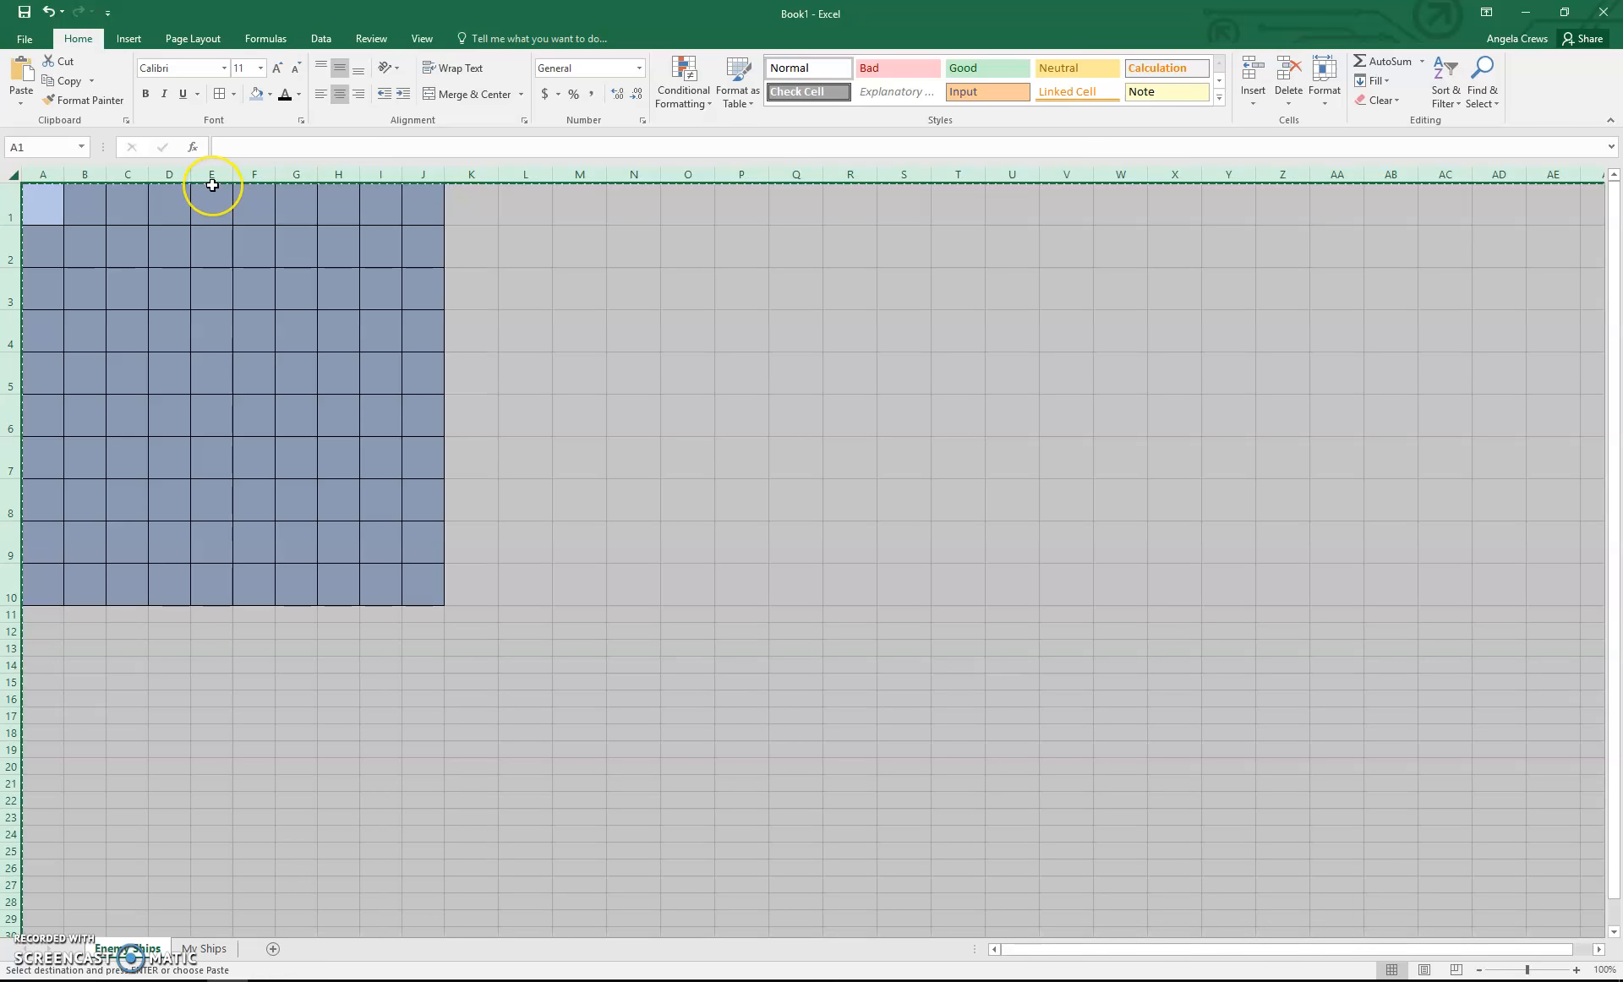
key("Escape")
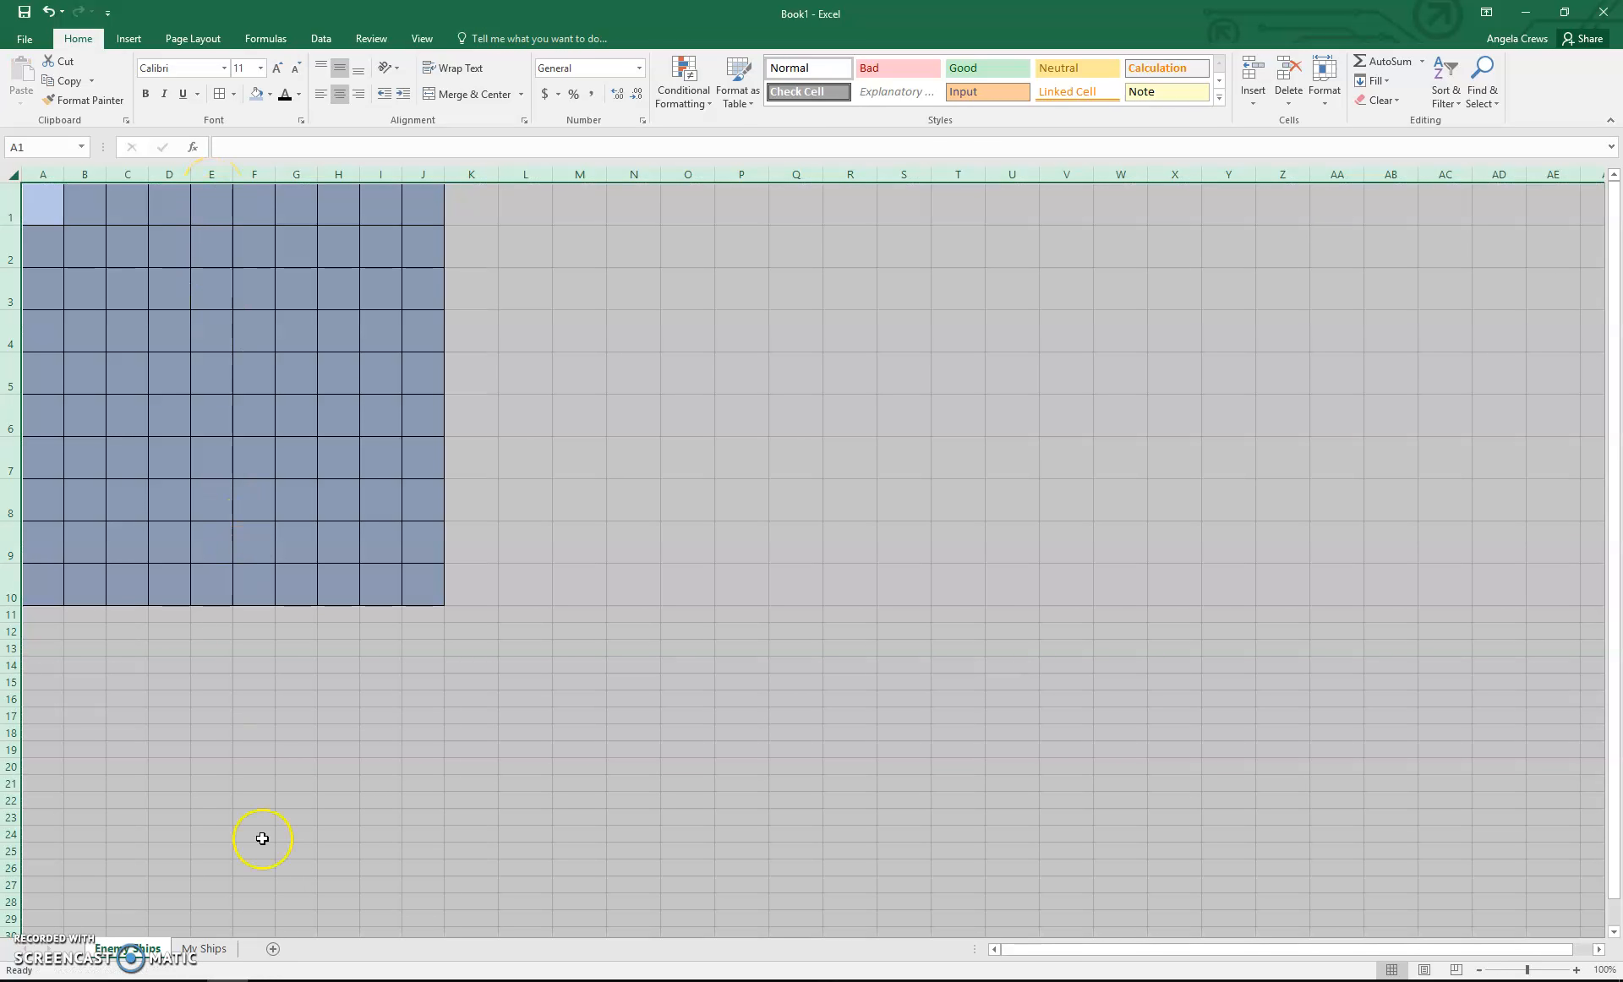
On the My Ships sheet, fill A1:F1 with orange as a six-cell horizontal ship
left_click(213, 948)
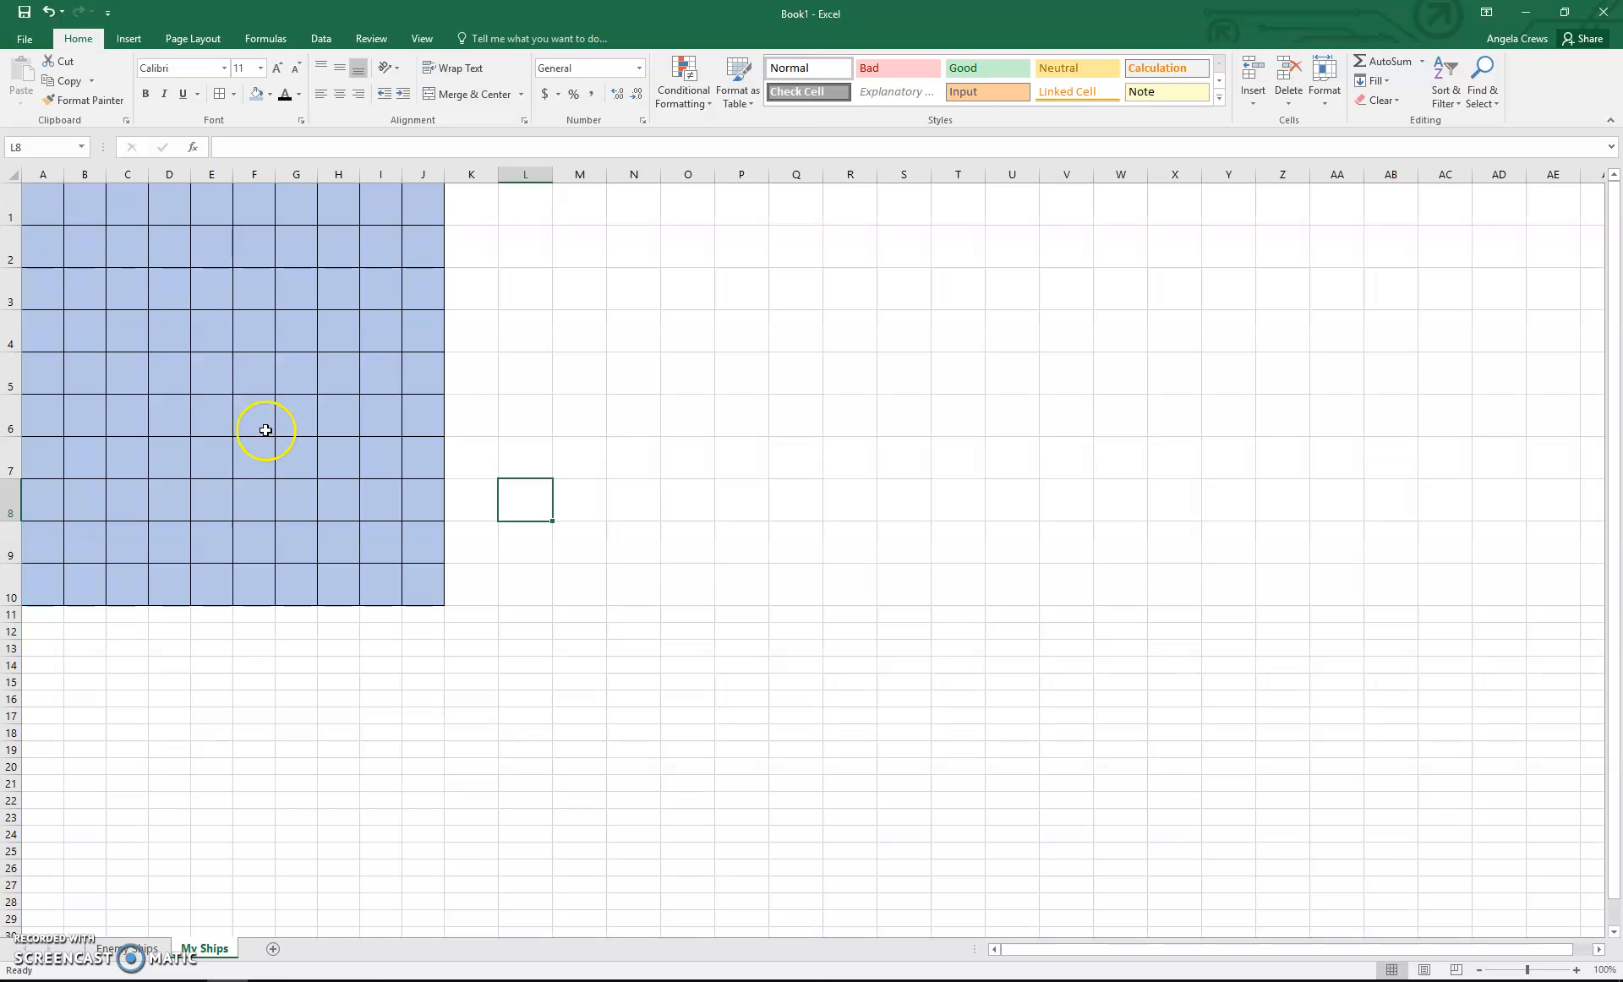
left_click_drag(51, 203, 246, 218)
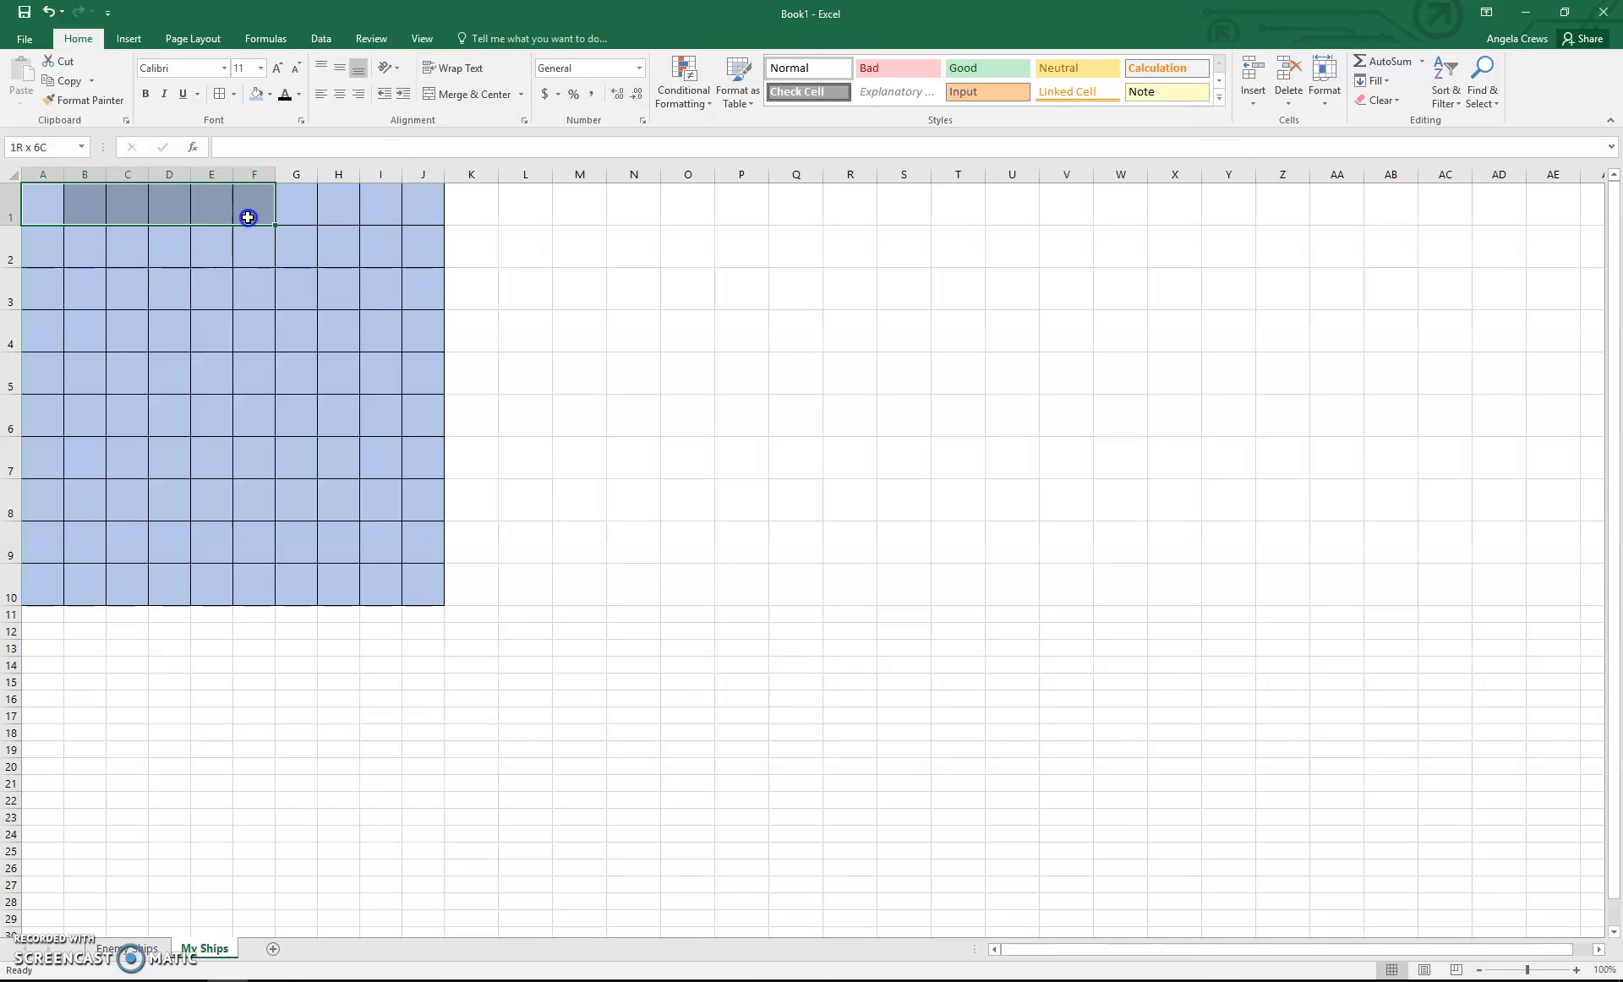
left_click(269, 94)
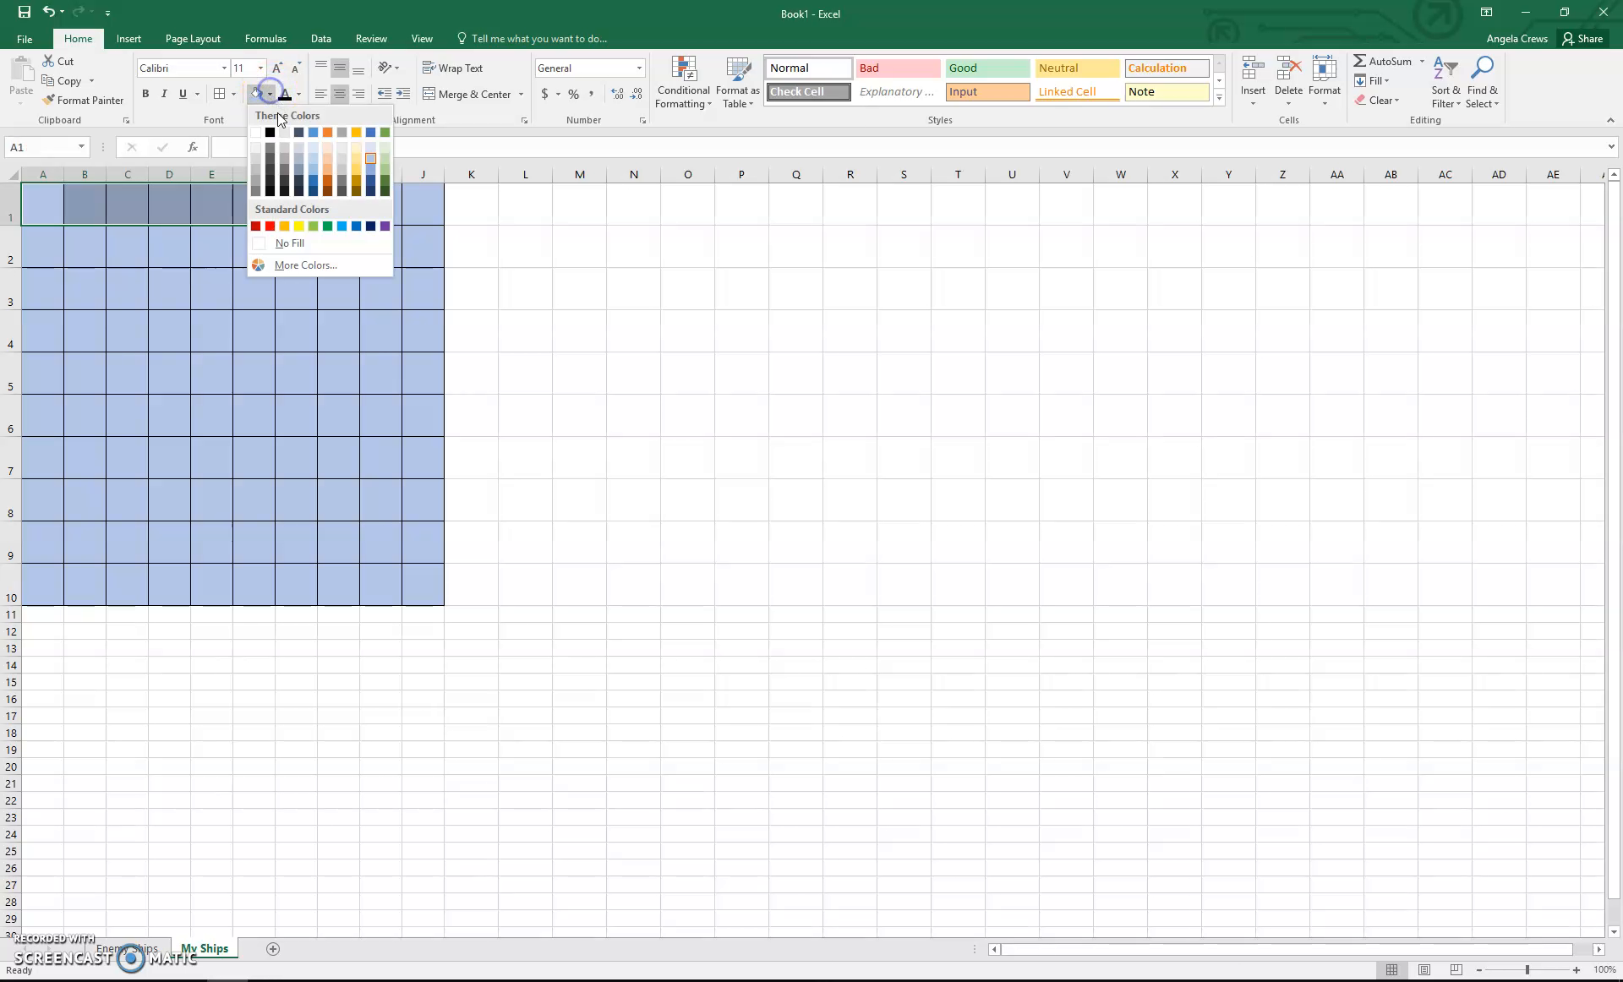
left_click(327, 133)
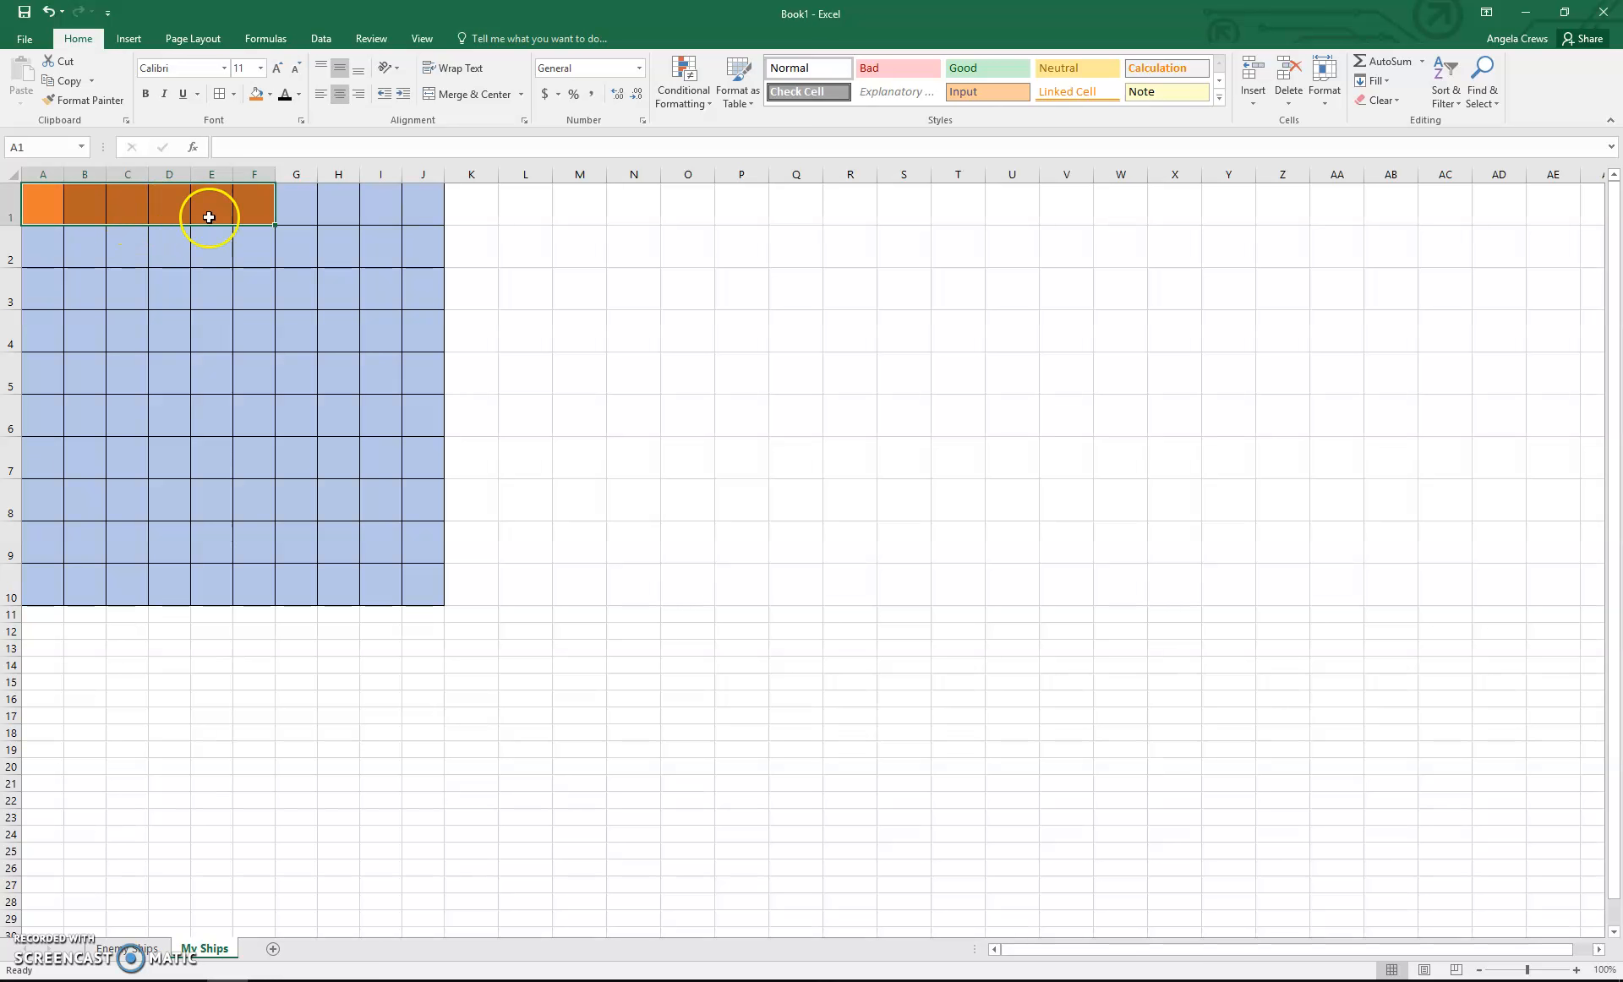
Fill G1:G5 and J1:J5 with gold as two five-cell vertical ships
left_click_drag(300, 201, 306, 370)
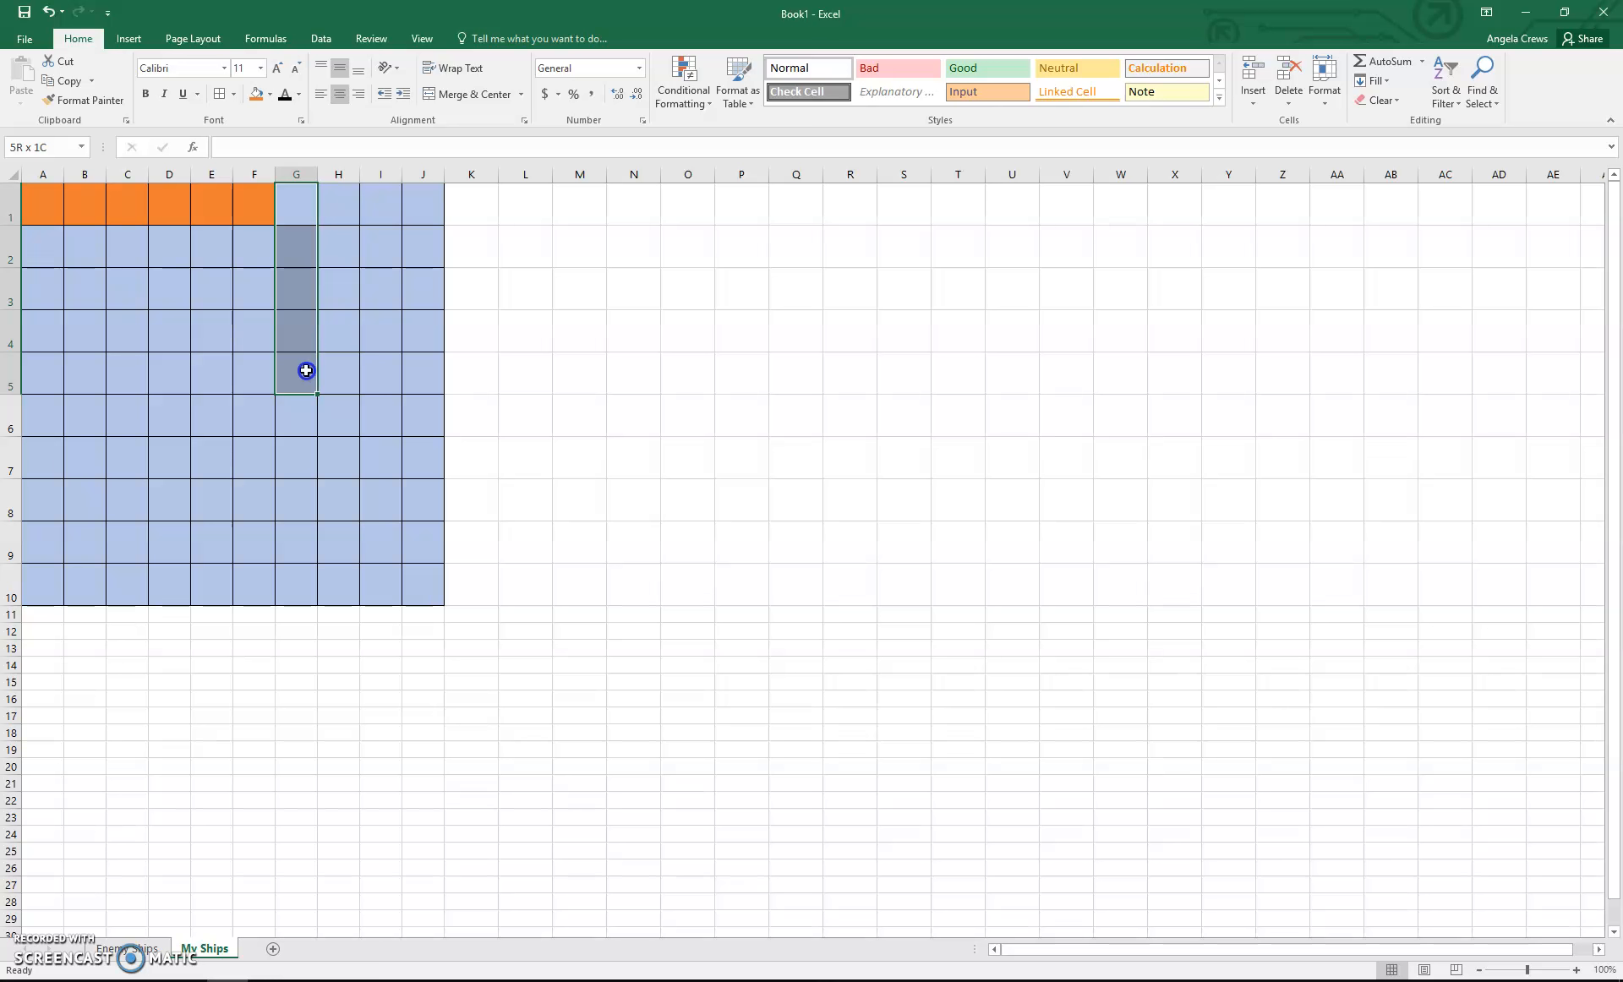
left_click(271, 94)
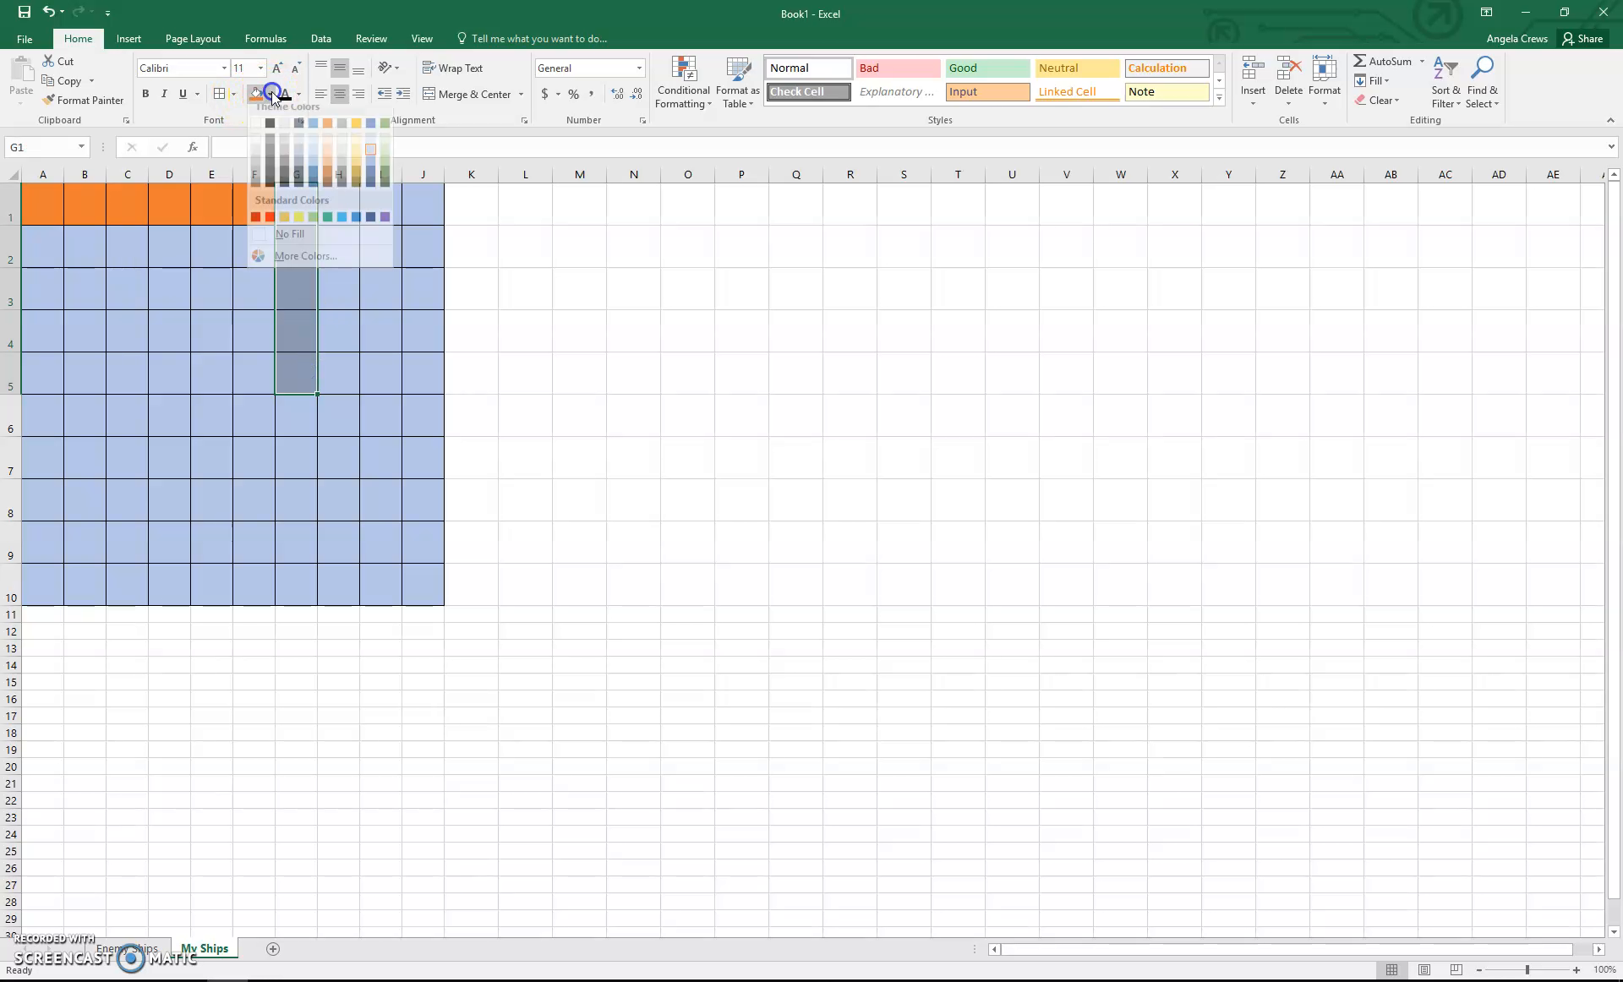
left_click(356, 133)
left_click_drag(411, 203, 422, 374)
left_click(256, 94)
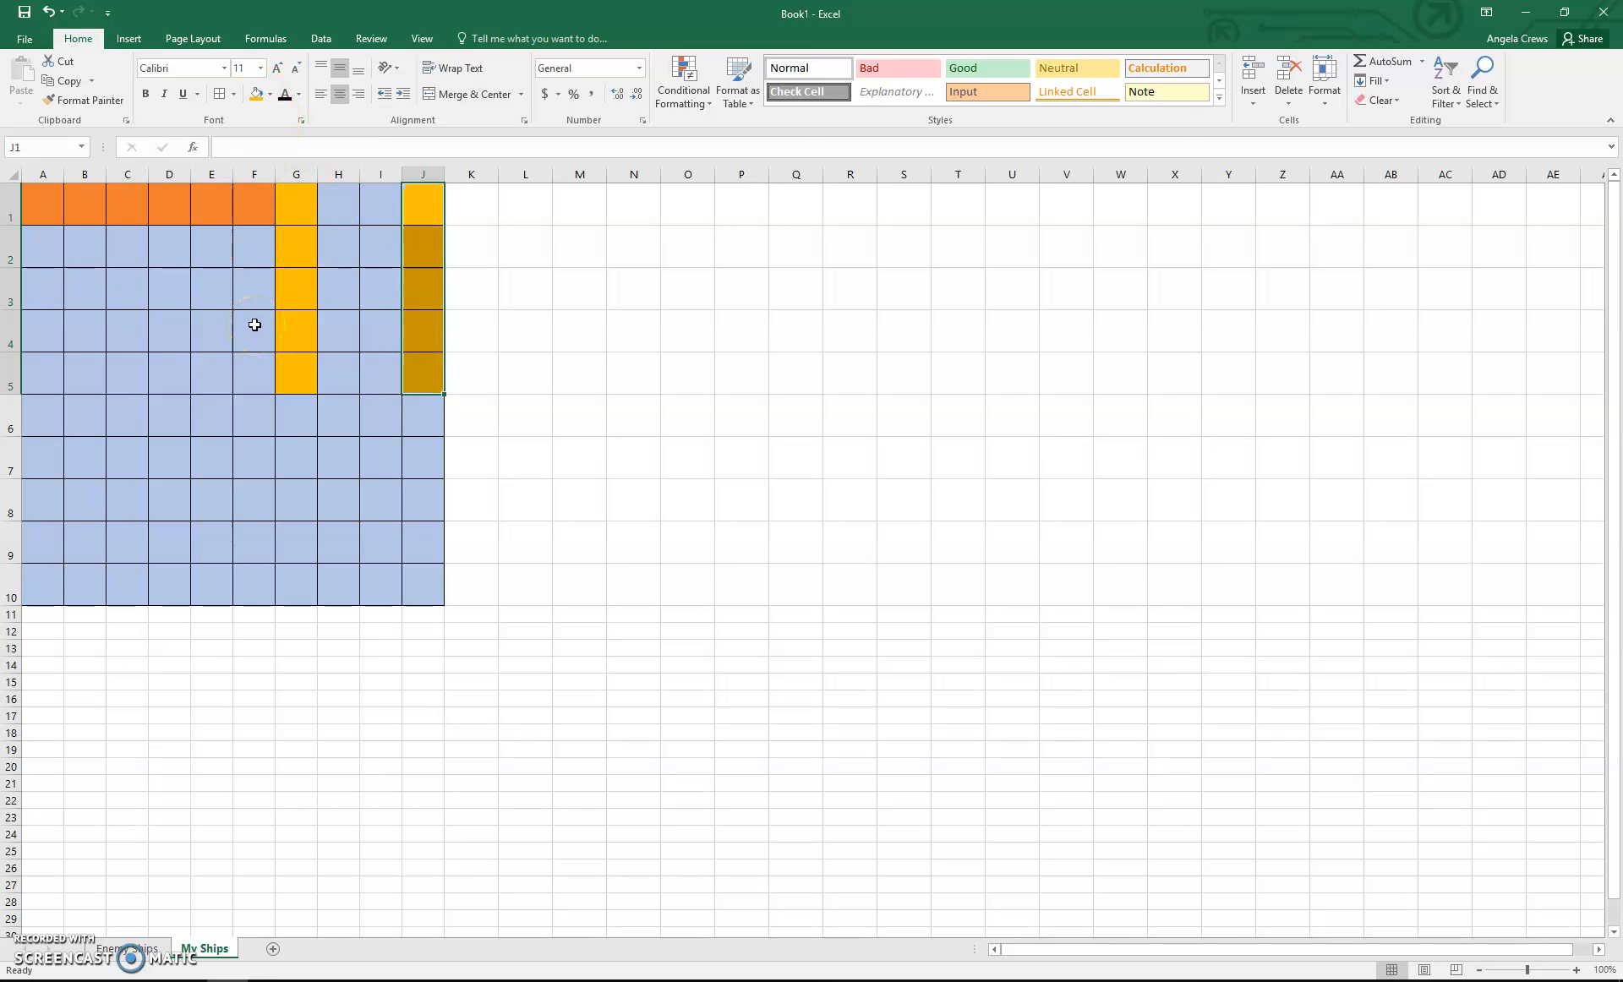
Fill A4:D4 and C6:F6 with light green as two four-cell horizontal ships
left_click_drag(59, 333, 157, 336)
left_click(270, 93)
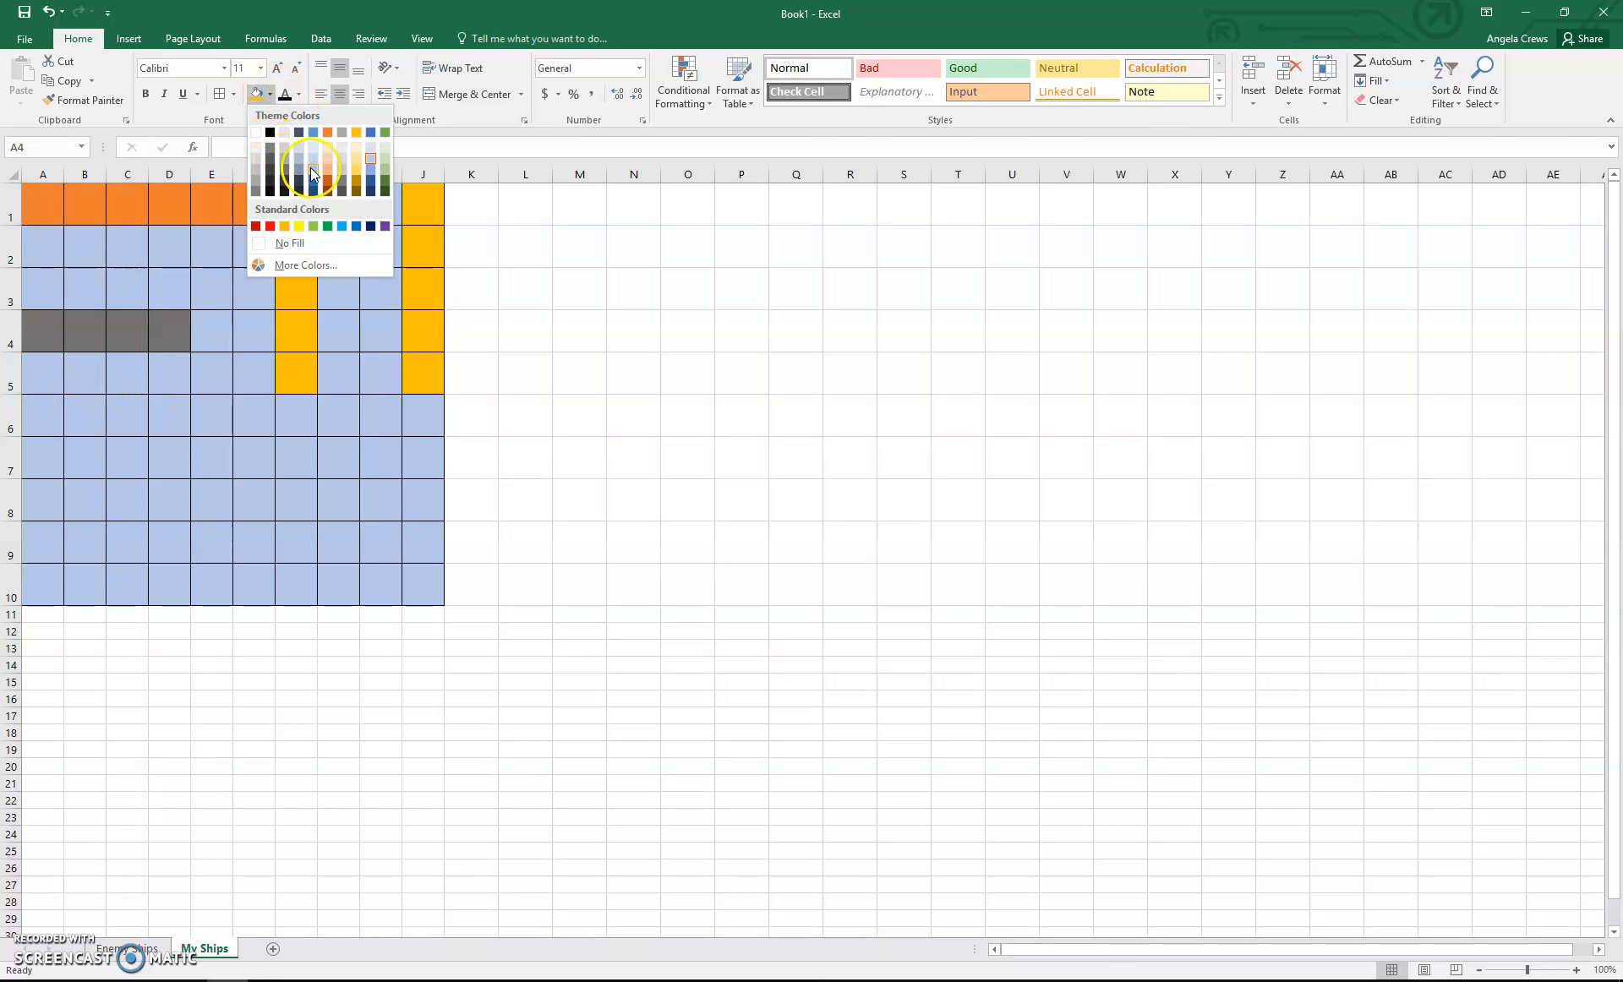
left_click(384, 170)
left_click_drag(125, 421, 256, 420)
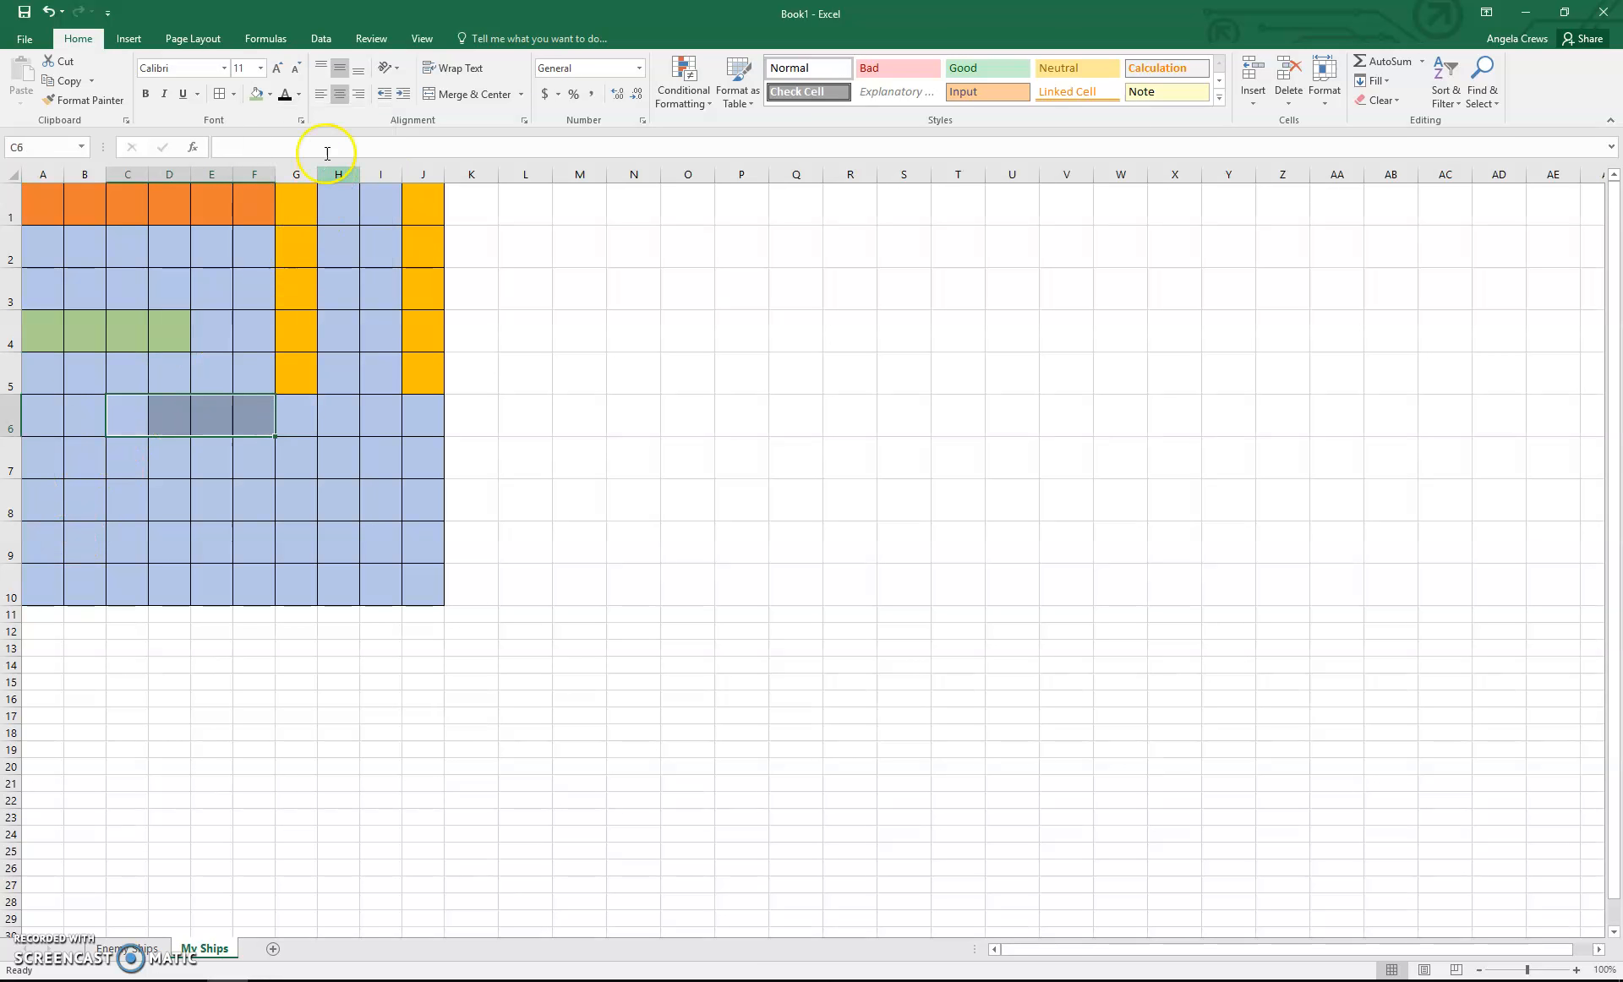
left_click(262, 95)
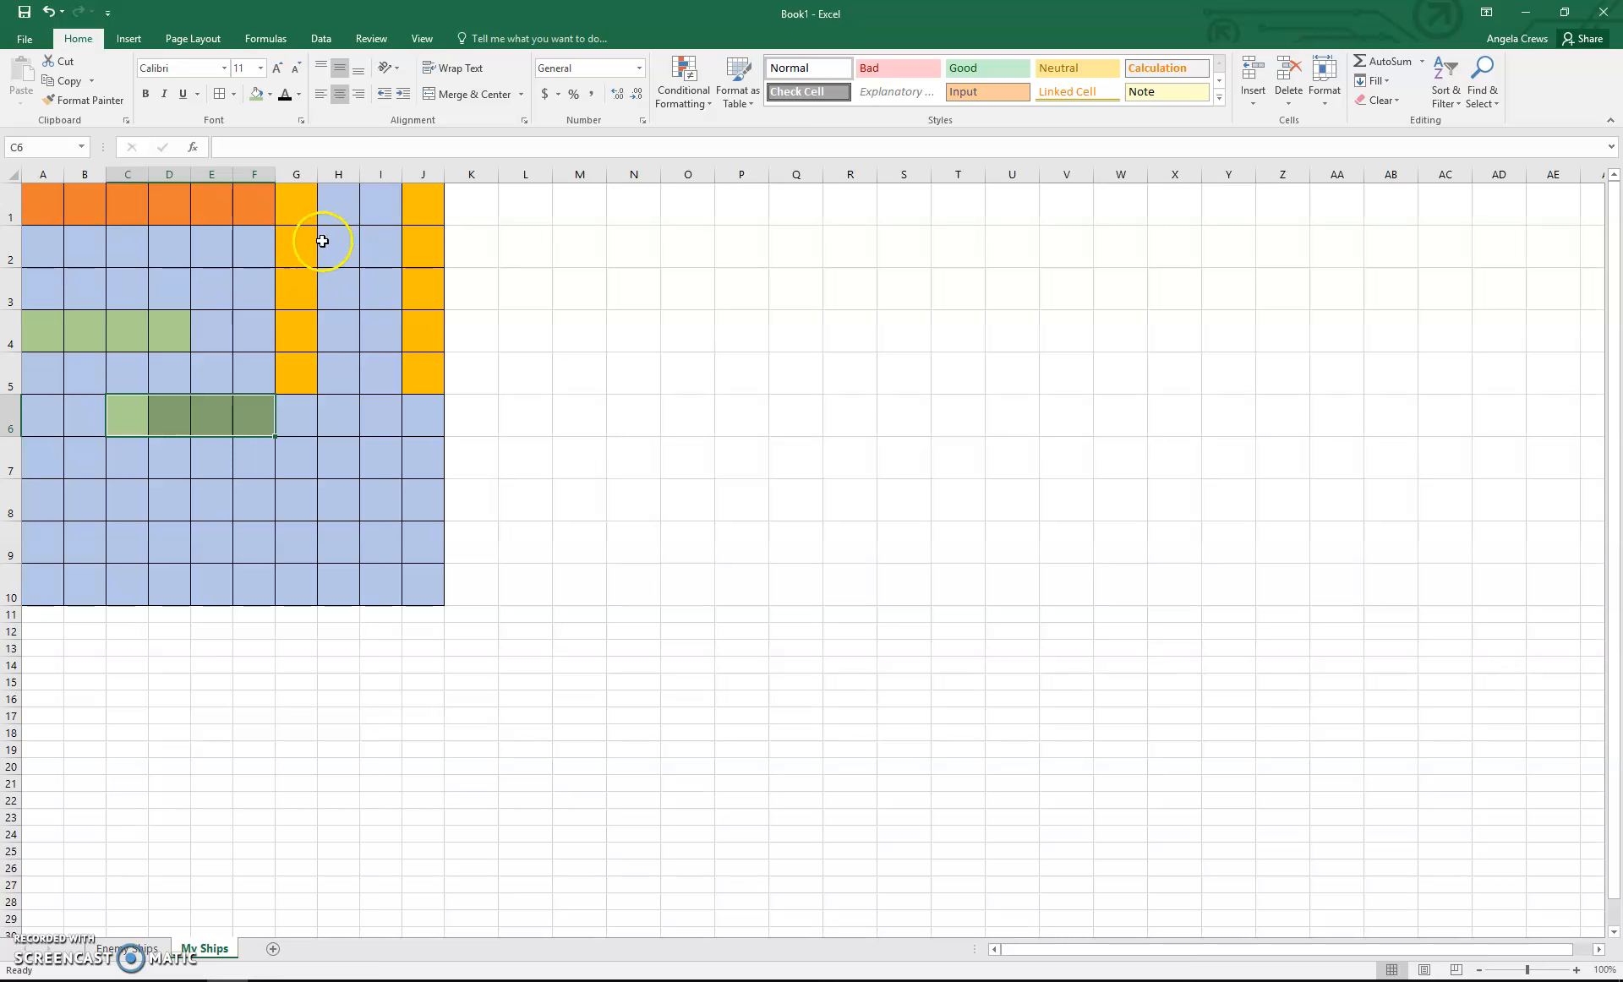
Fill H2:H4 and I2:I4 with light gray as two three-cell vertical ships
left_click_drag(333, 245, 337, 330)
left_click(270, 95)
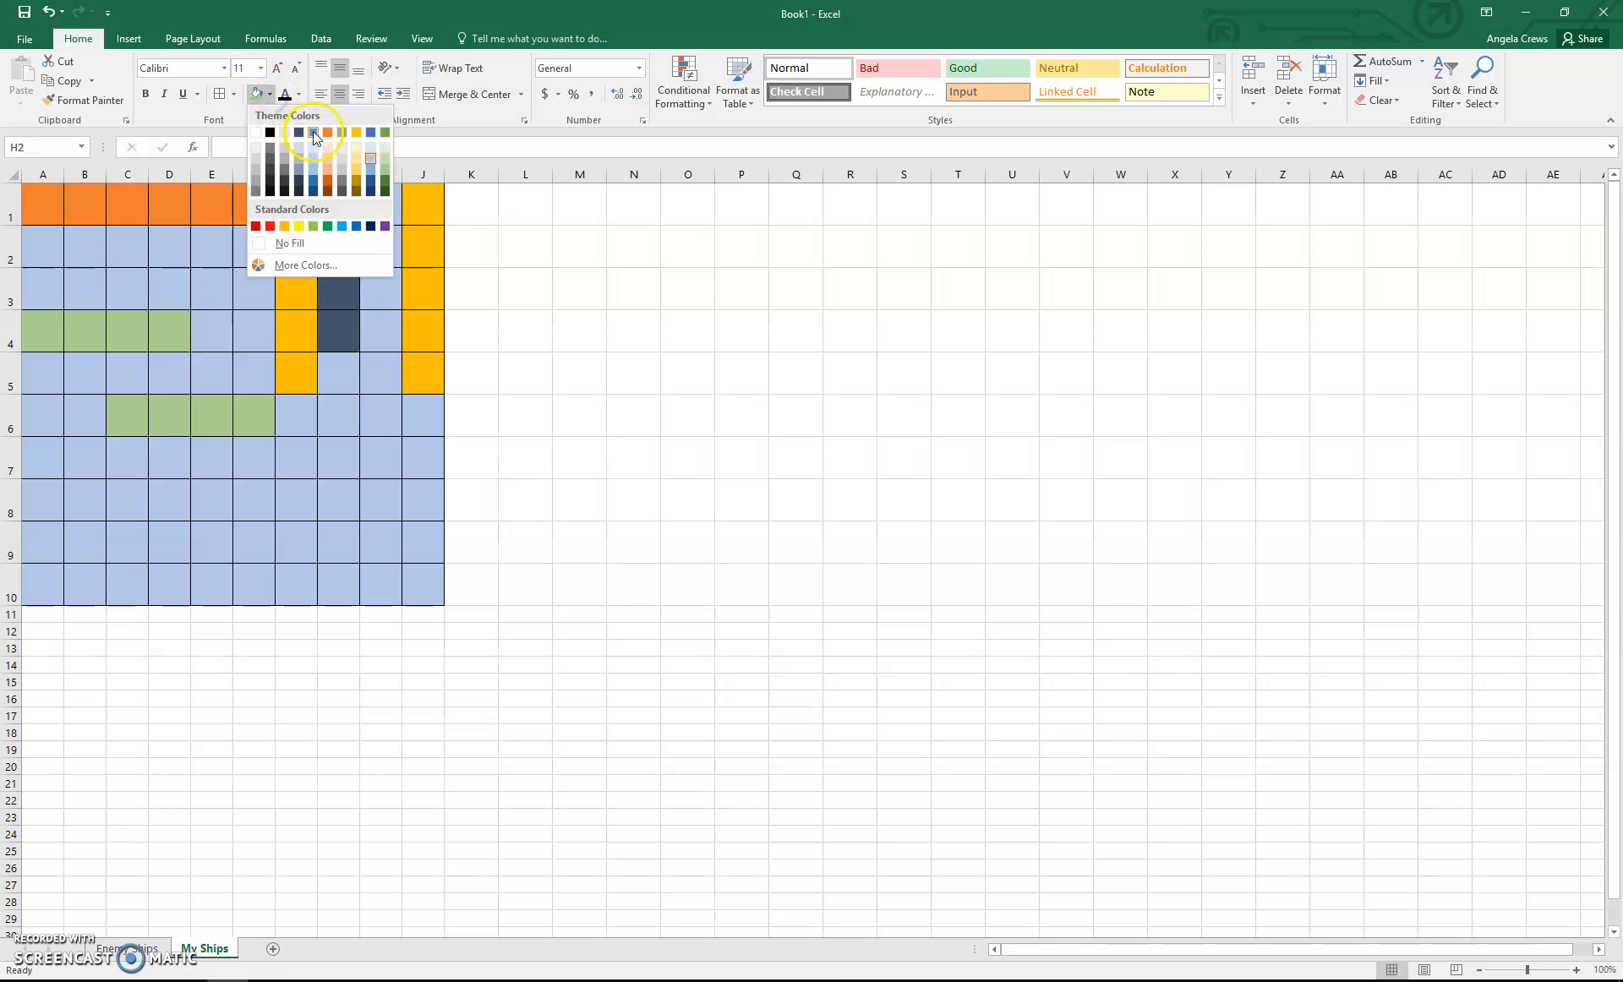
left_click(343, 161)
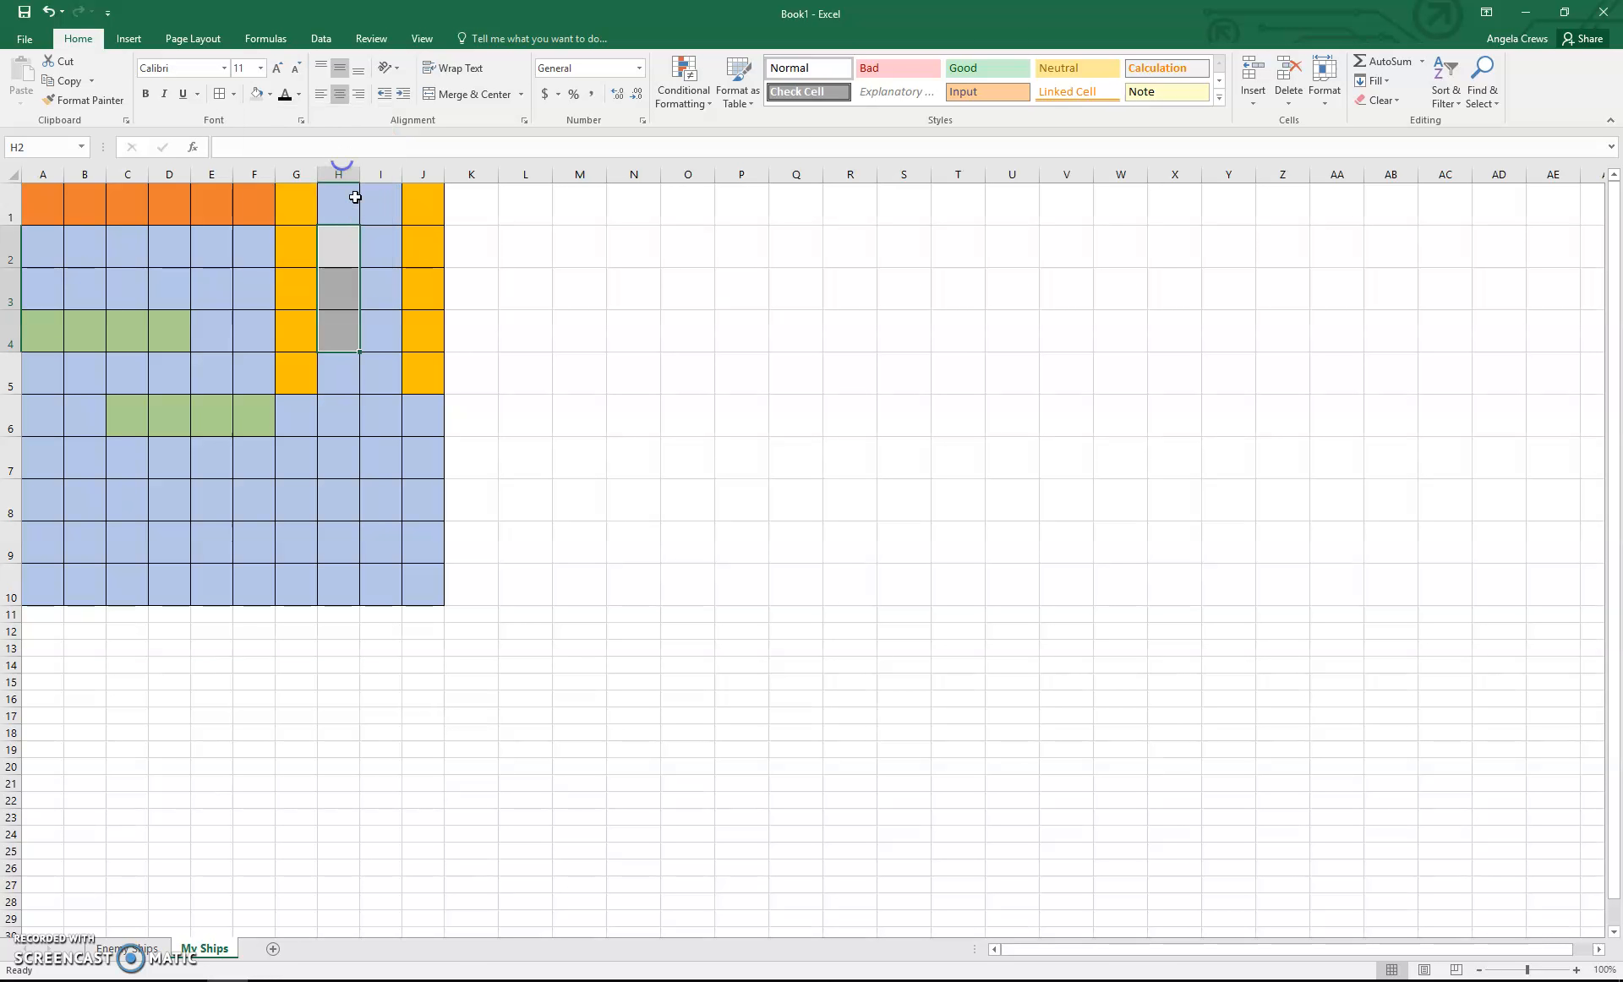
left_click_drag(375, 241, 372, 337)
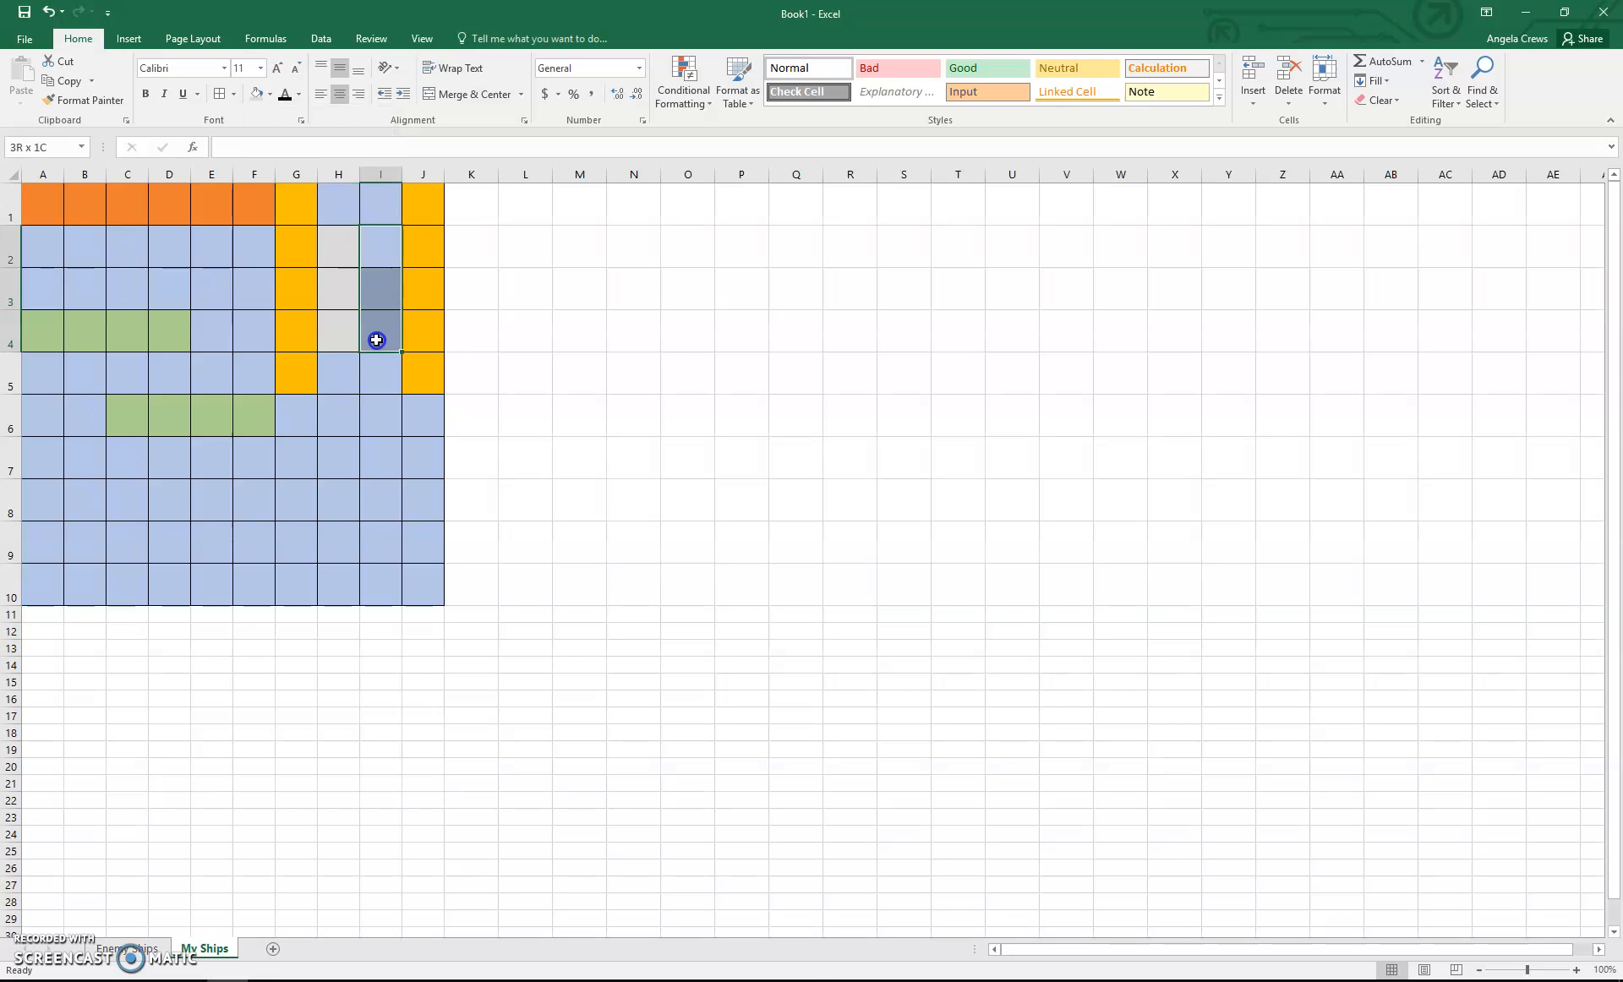
left_click(253, 93)
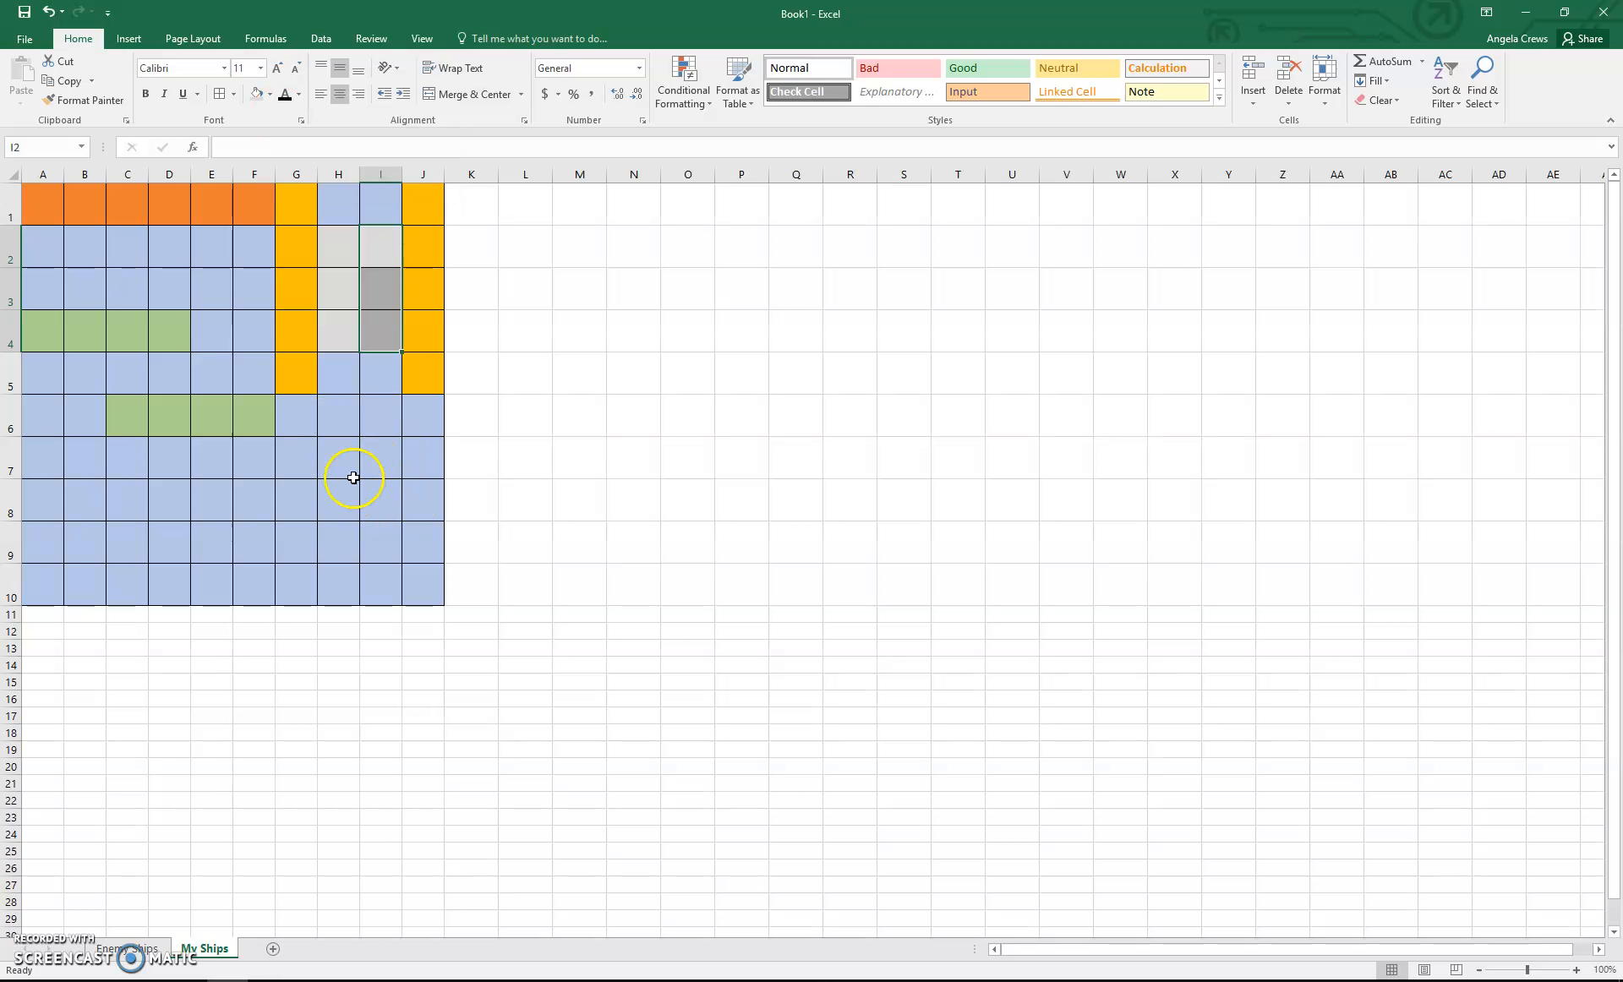
Fill I6:J6 with standard red as a two-cell horizontal ship
left_click_drag(381, 426, 409, 424)
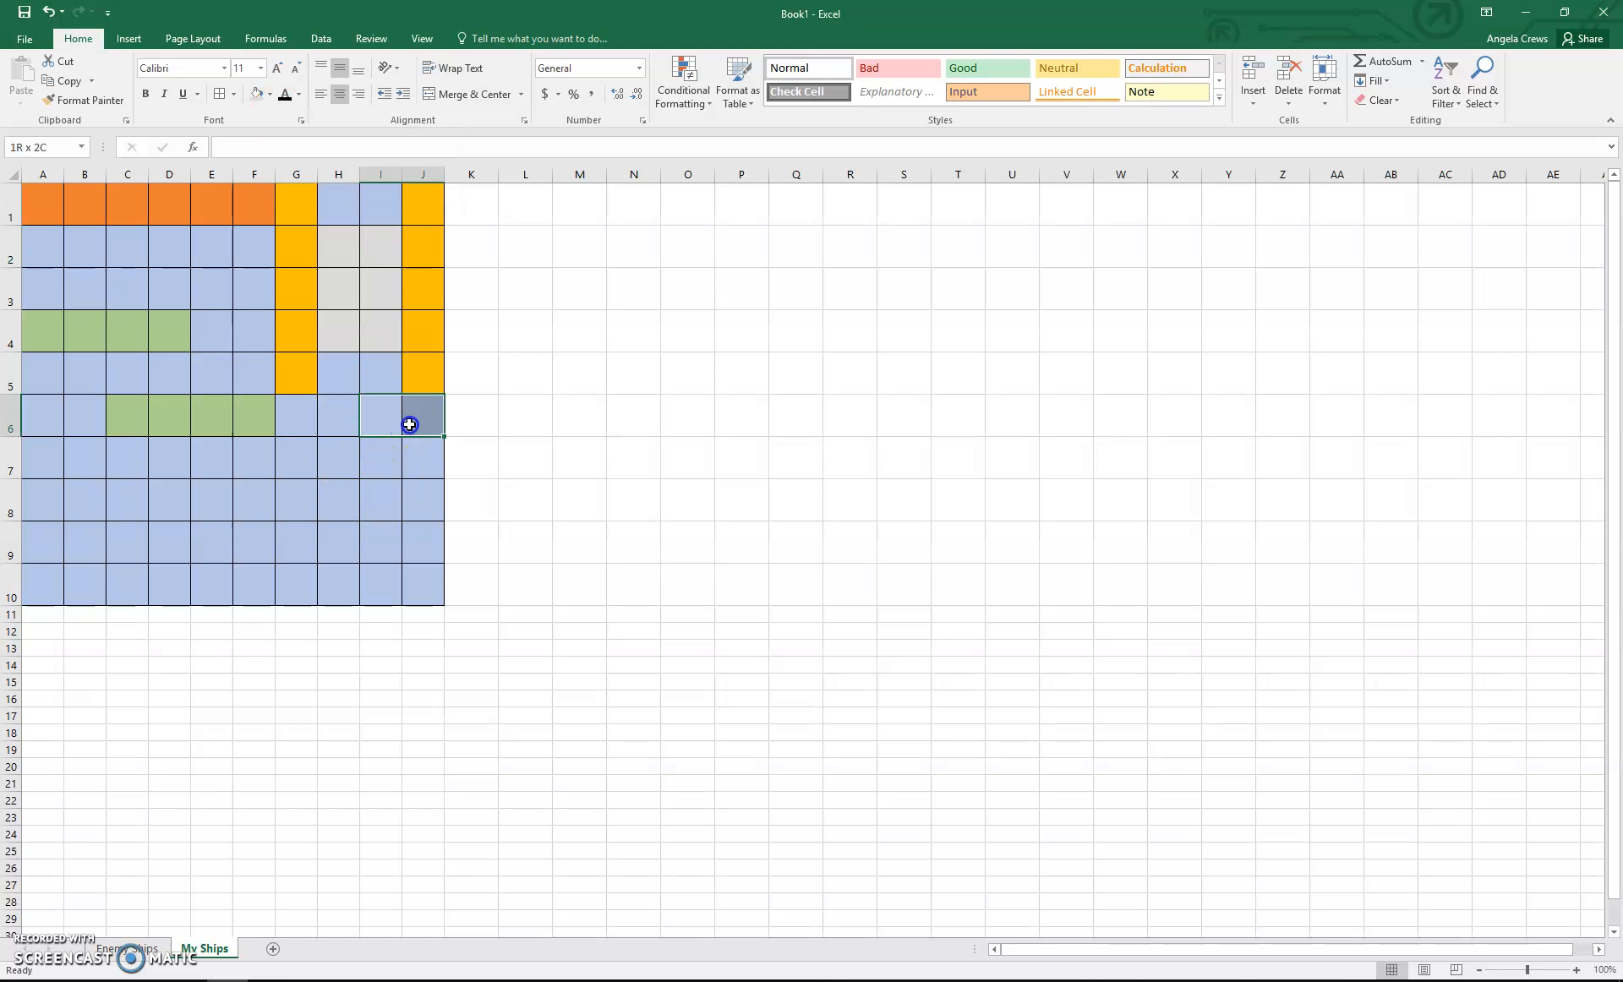
left_click(270, 94)
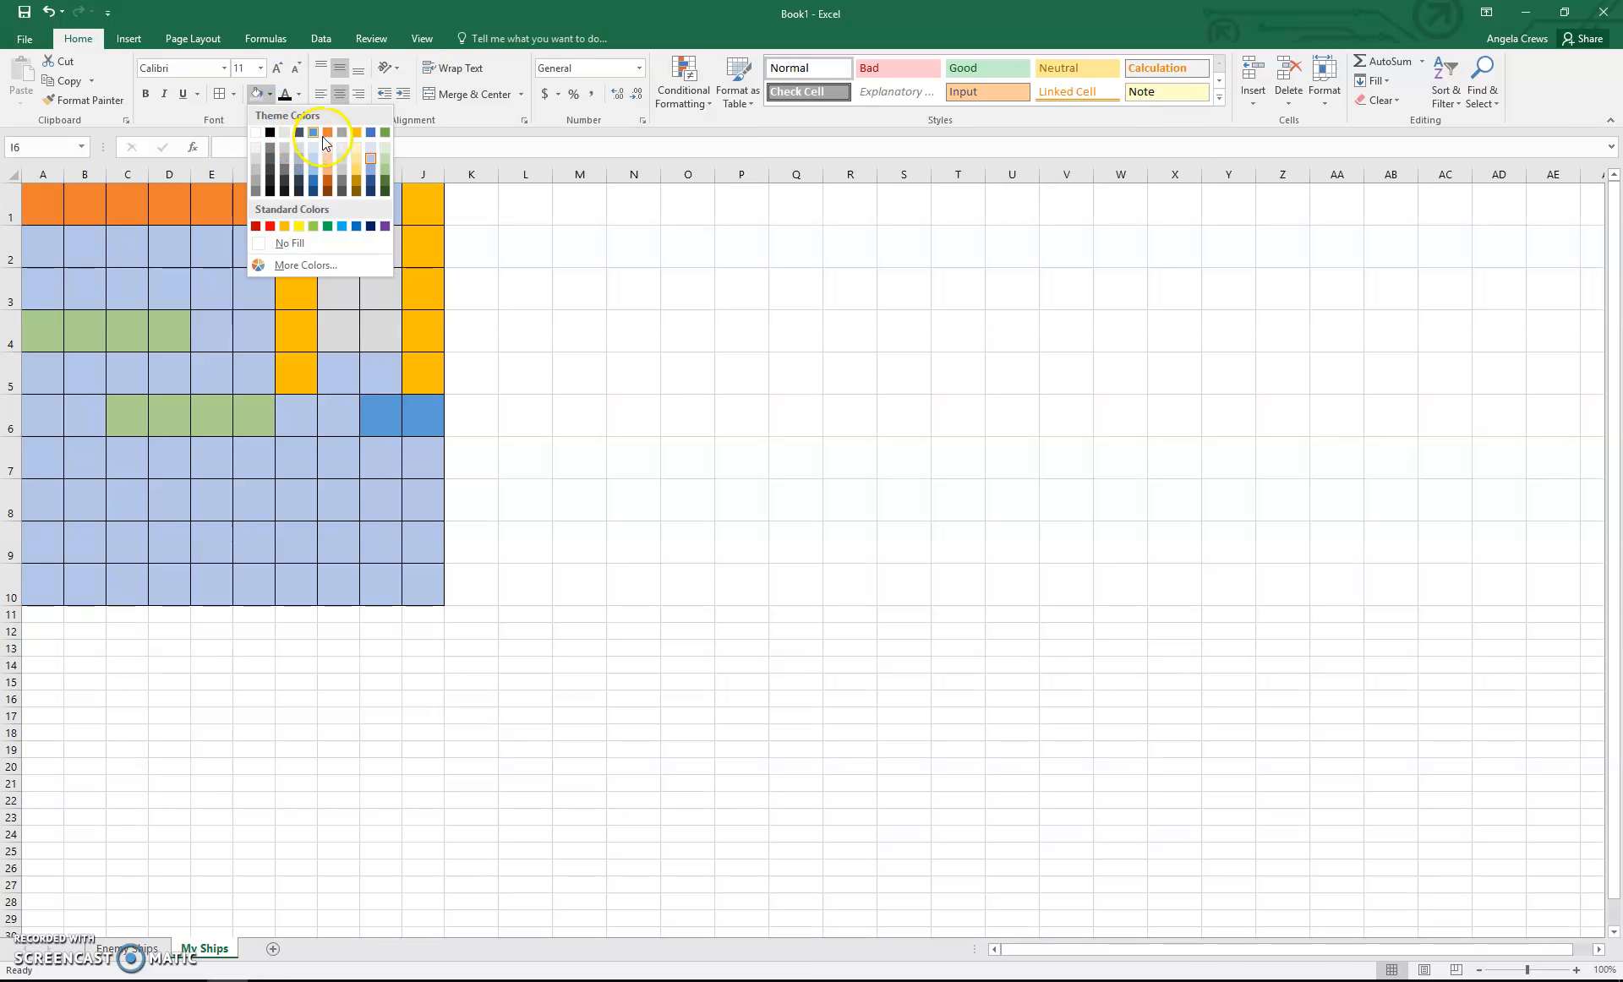
left_click(269, 226)
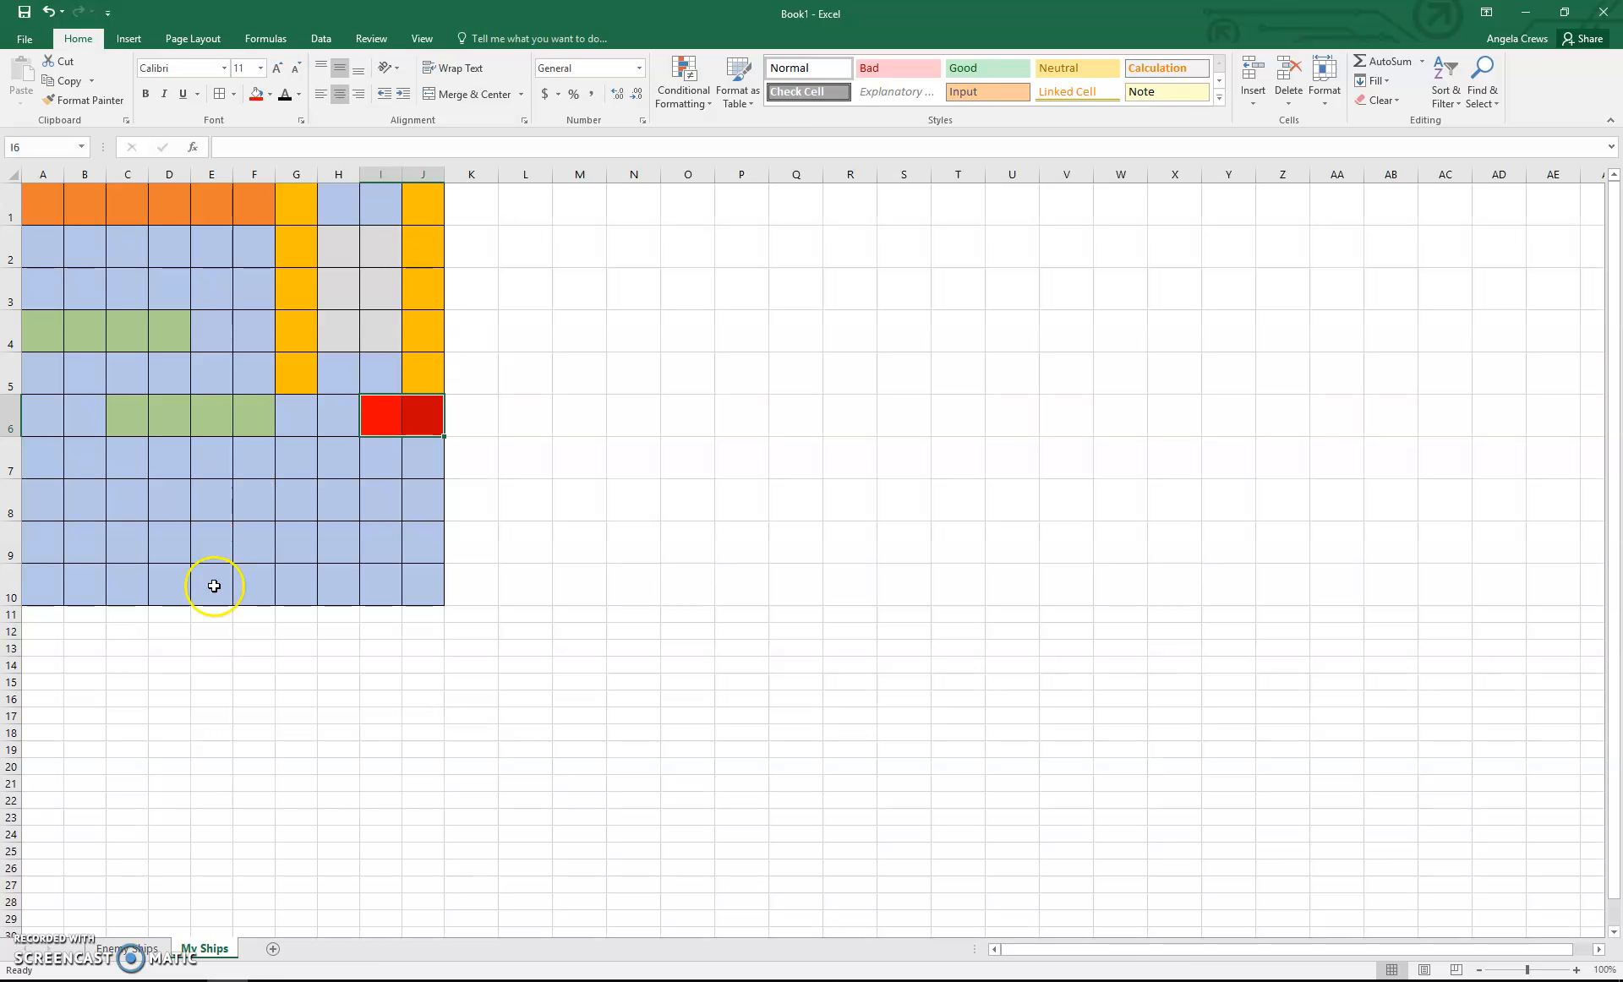
right_click(214, 942)
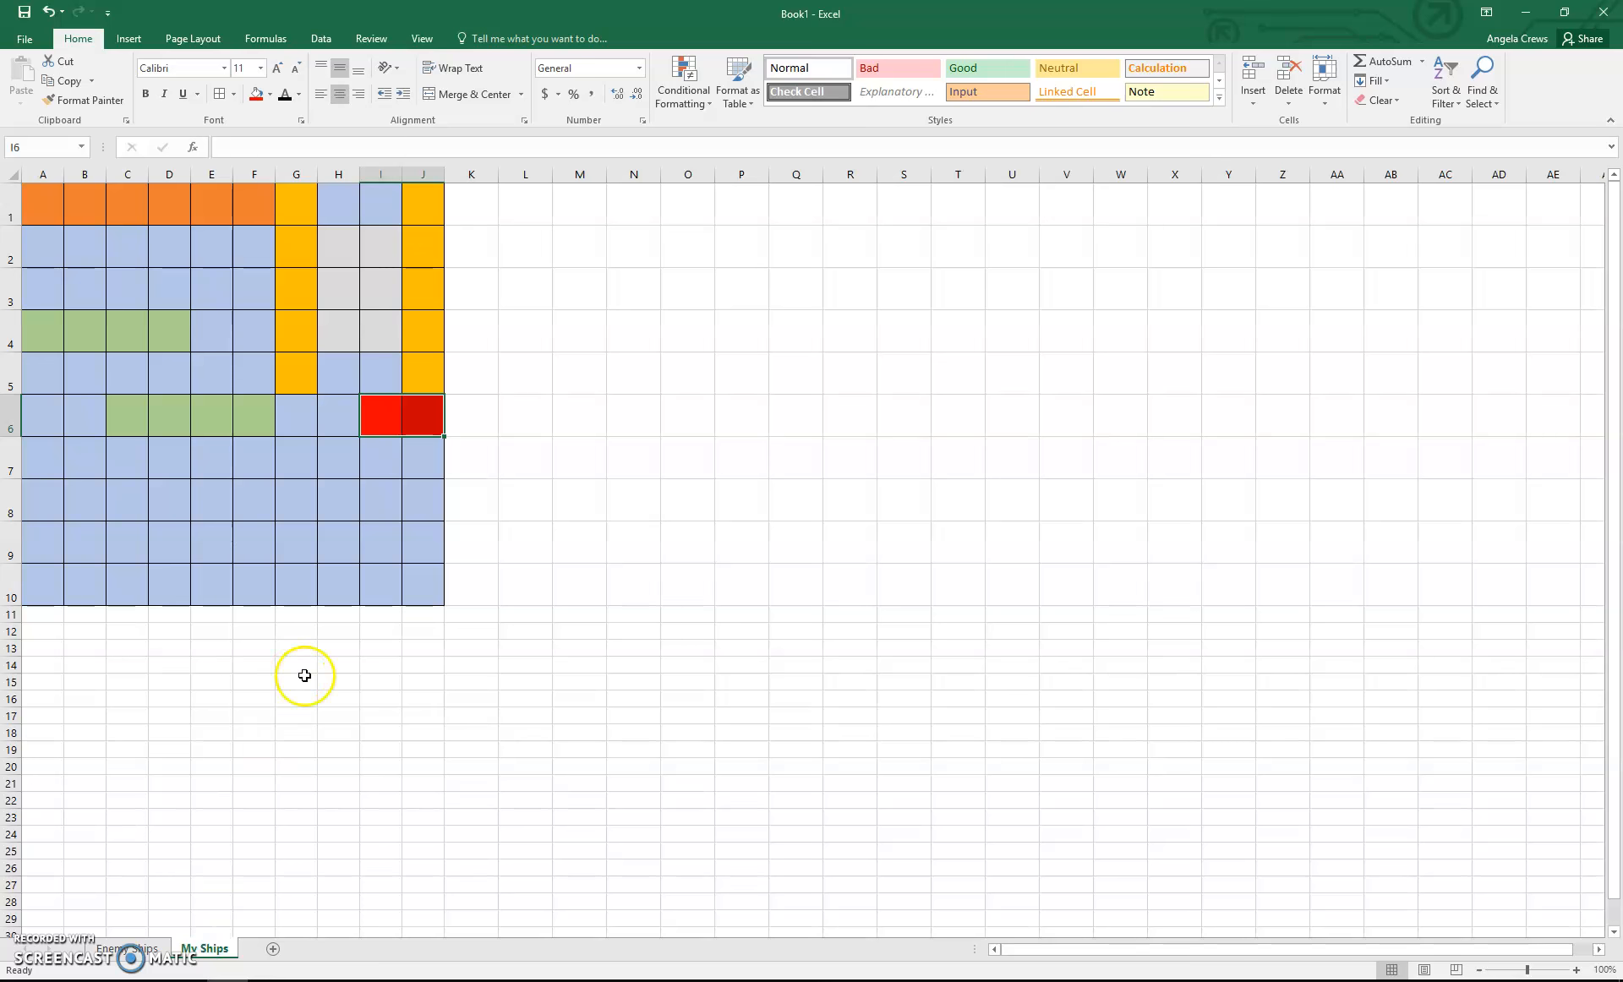
Mark a hit on the gold ship by entering h in G2 of My Ships
left_click(296, 251)
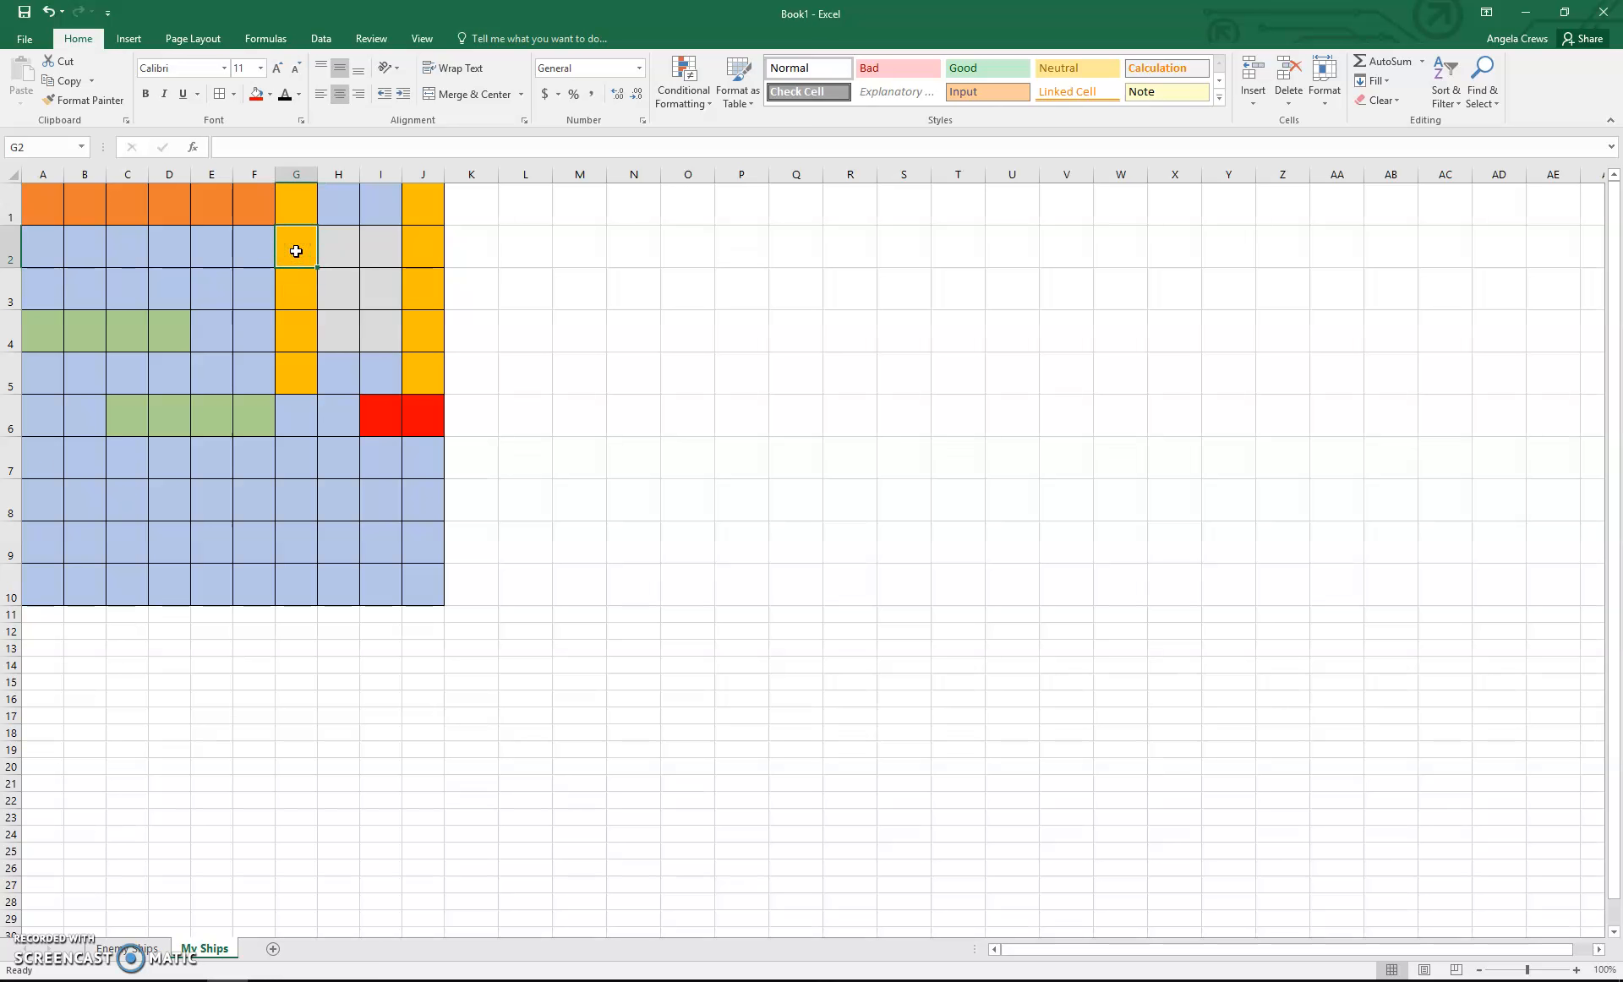
type("h")
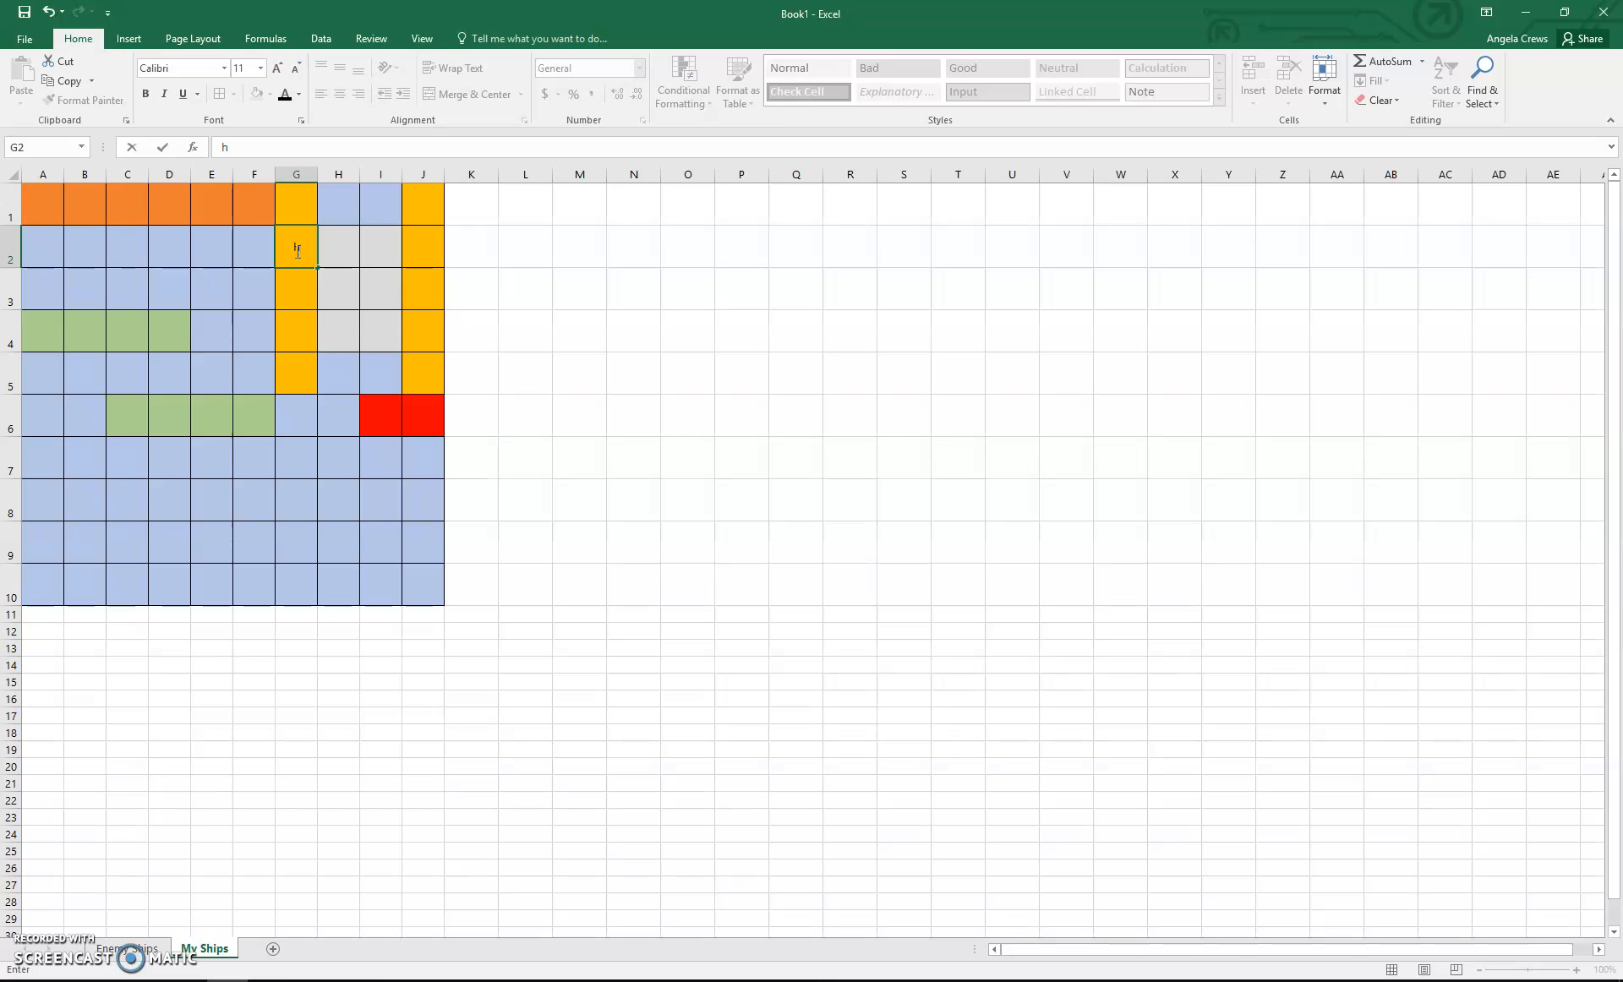
left_click(308, 264)
Record a missed shot on the Enemy Ships sheet by entering m in G1
left_click(135, 950)
left_click(287, 296)
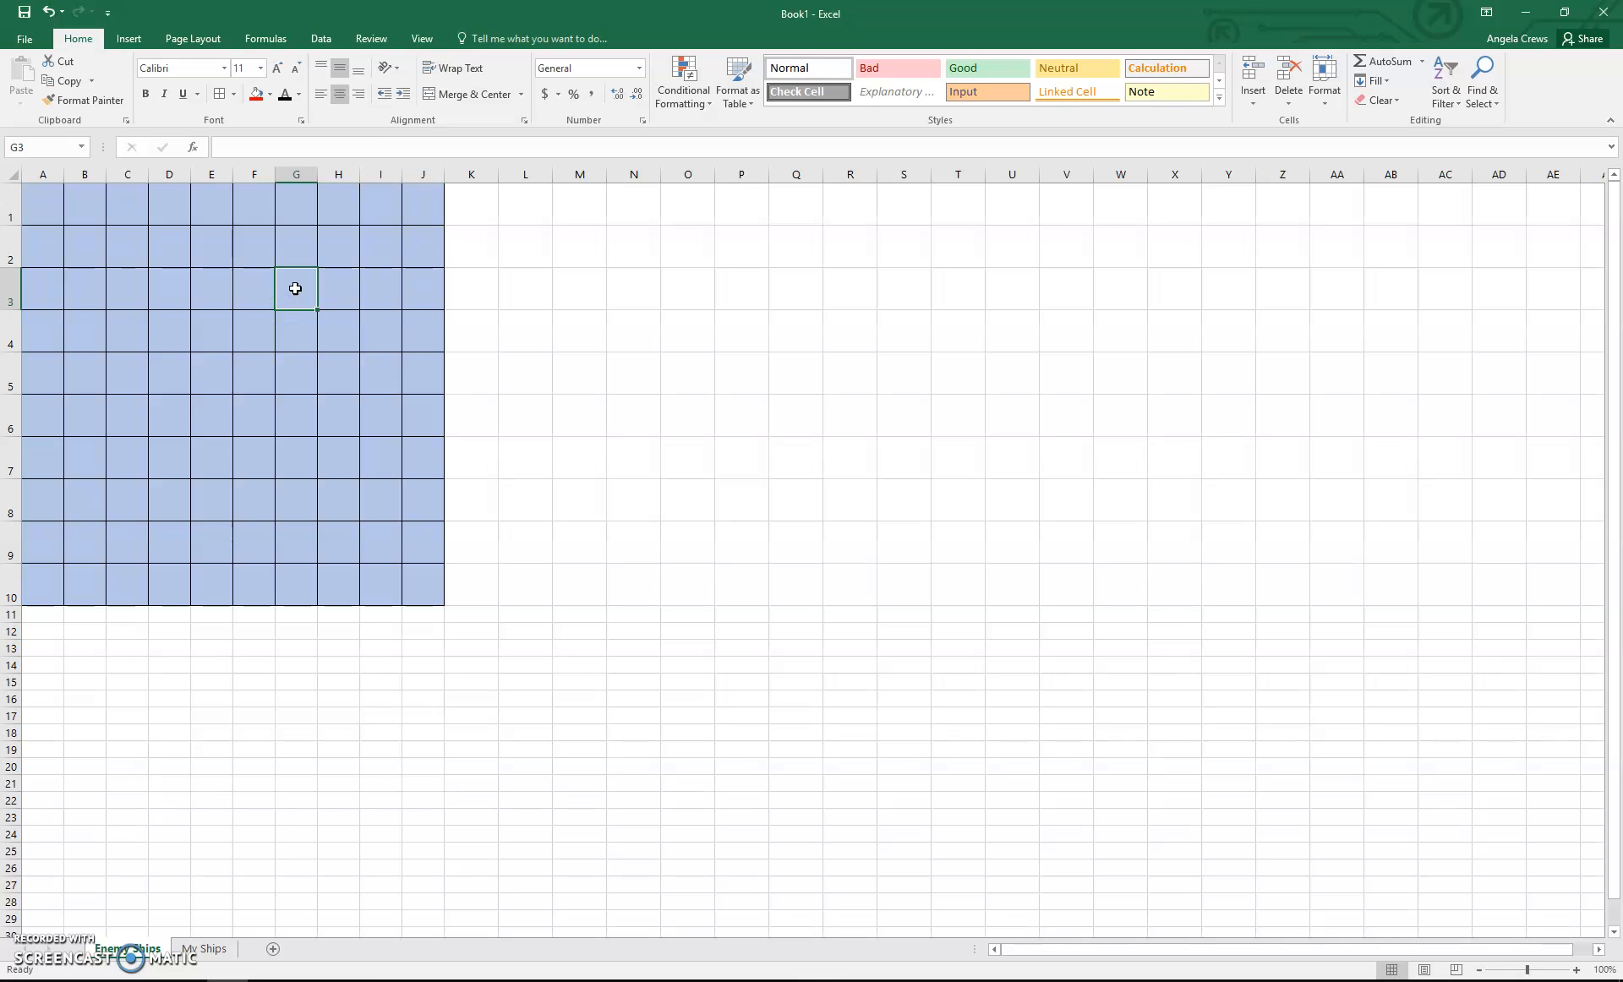
left_click(295, 288)
left_click(308, 207)
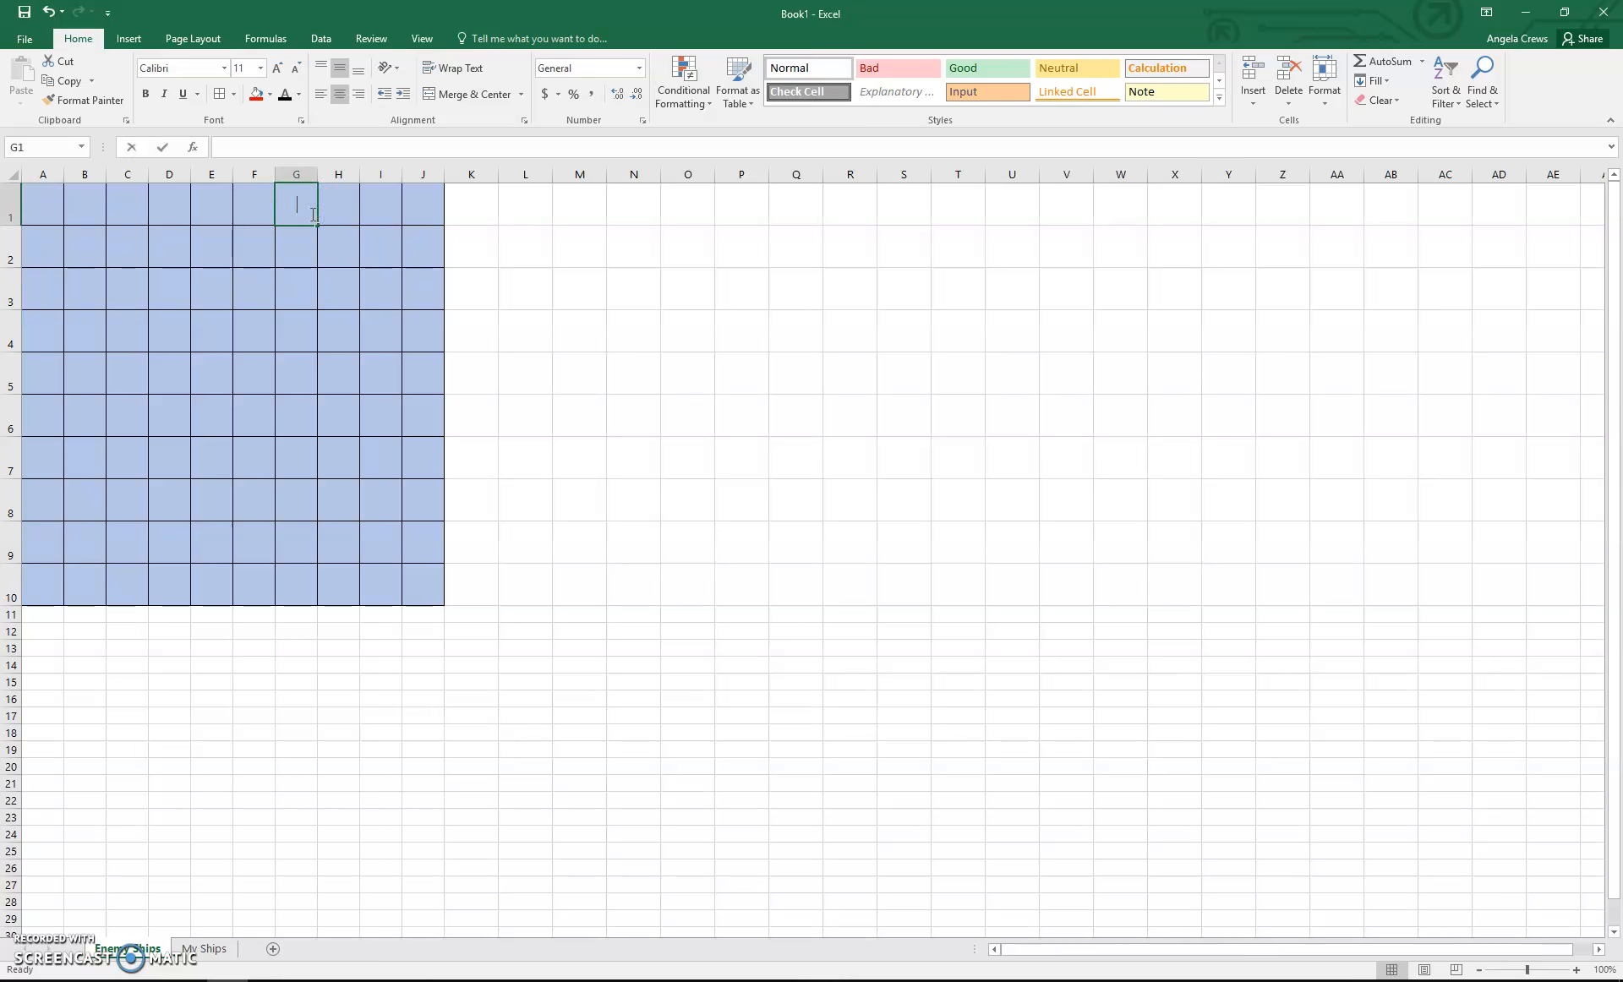
type("m")
Return to My Ships and mark a hit with h in H2 on the light gray ship
left_click(229, 934)
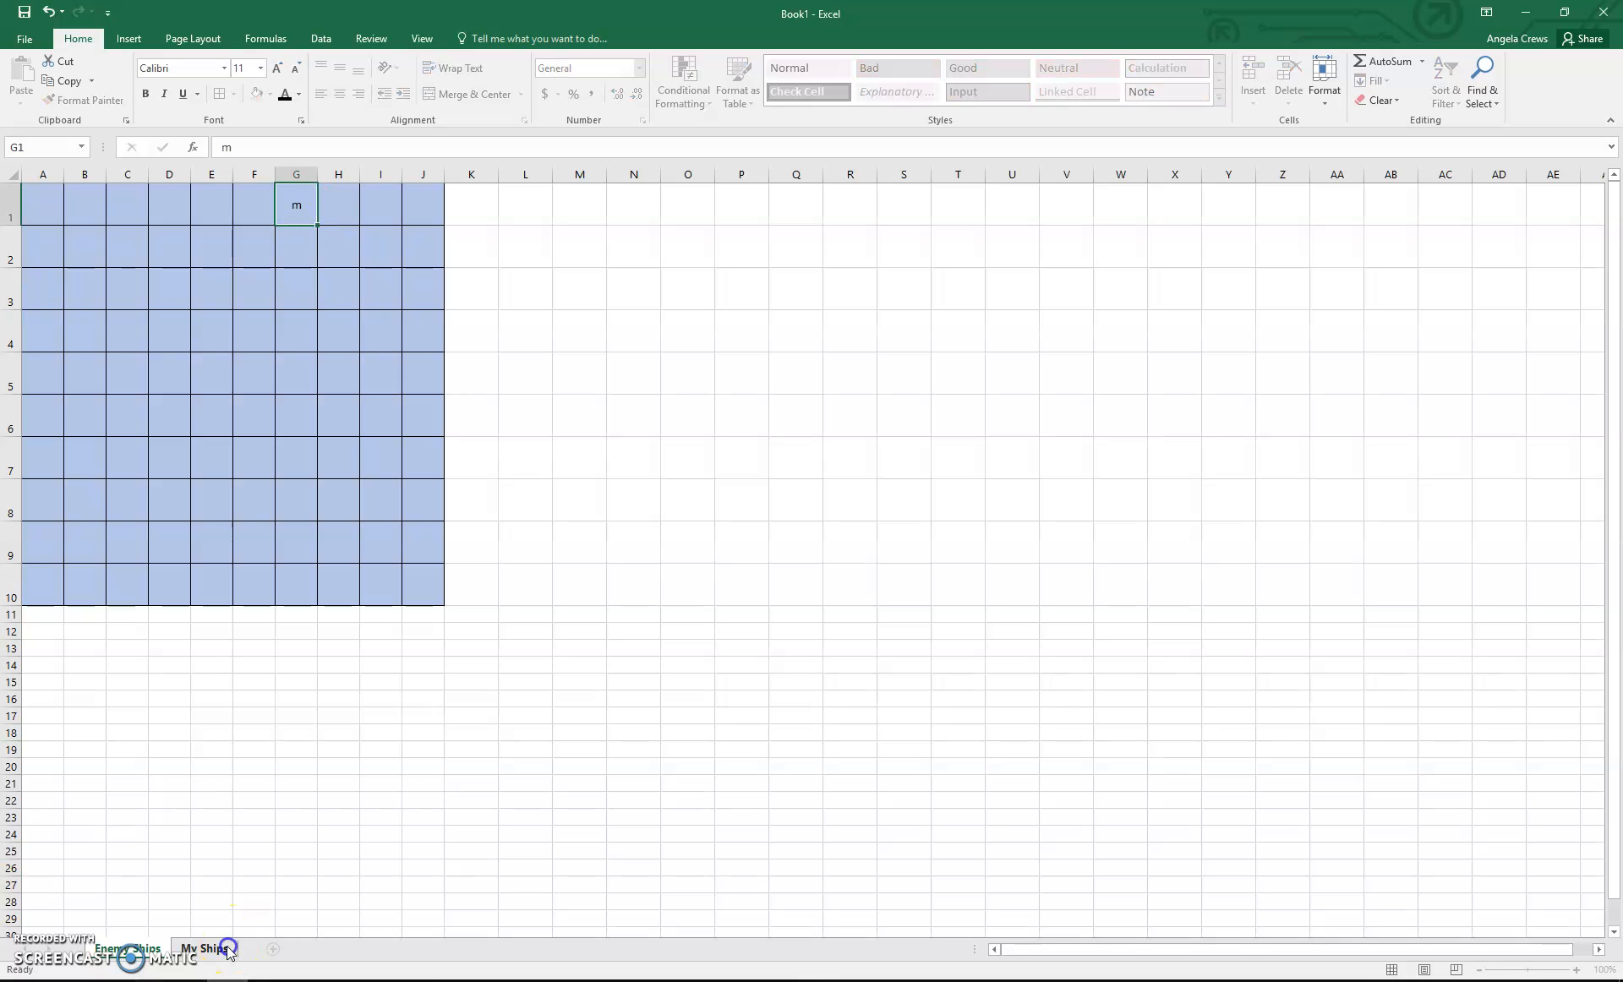
left_click(338, 260)
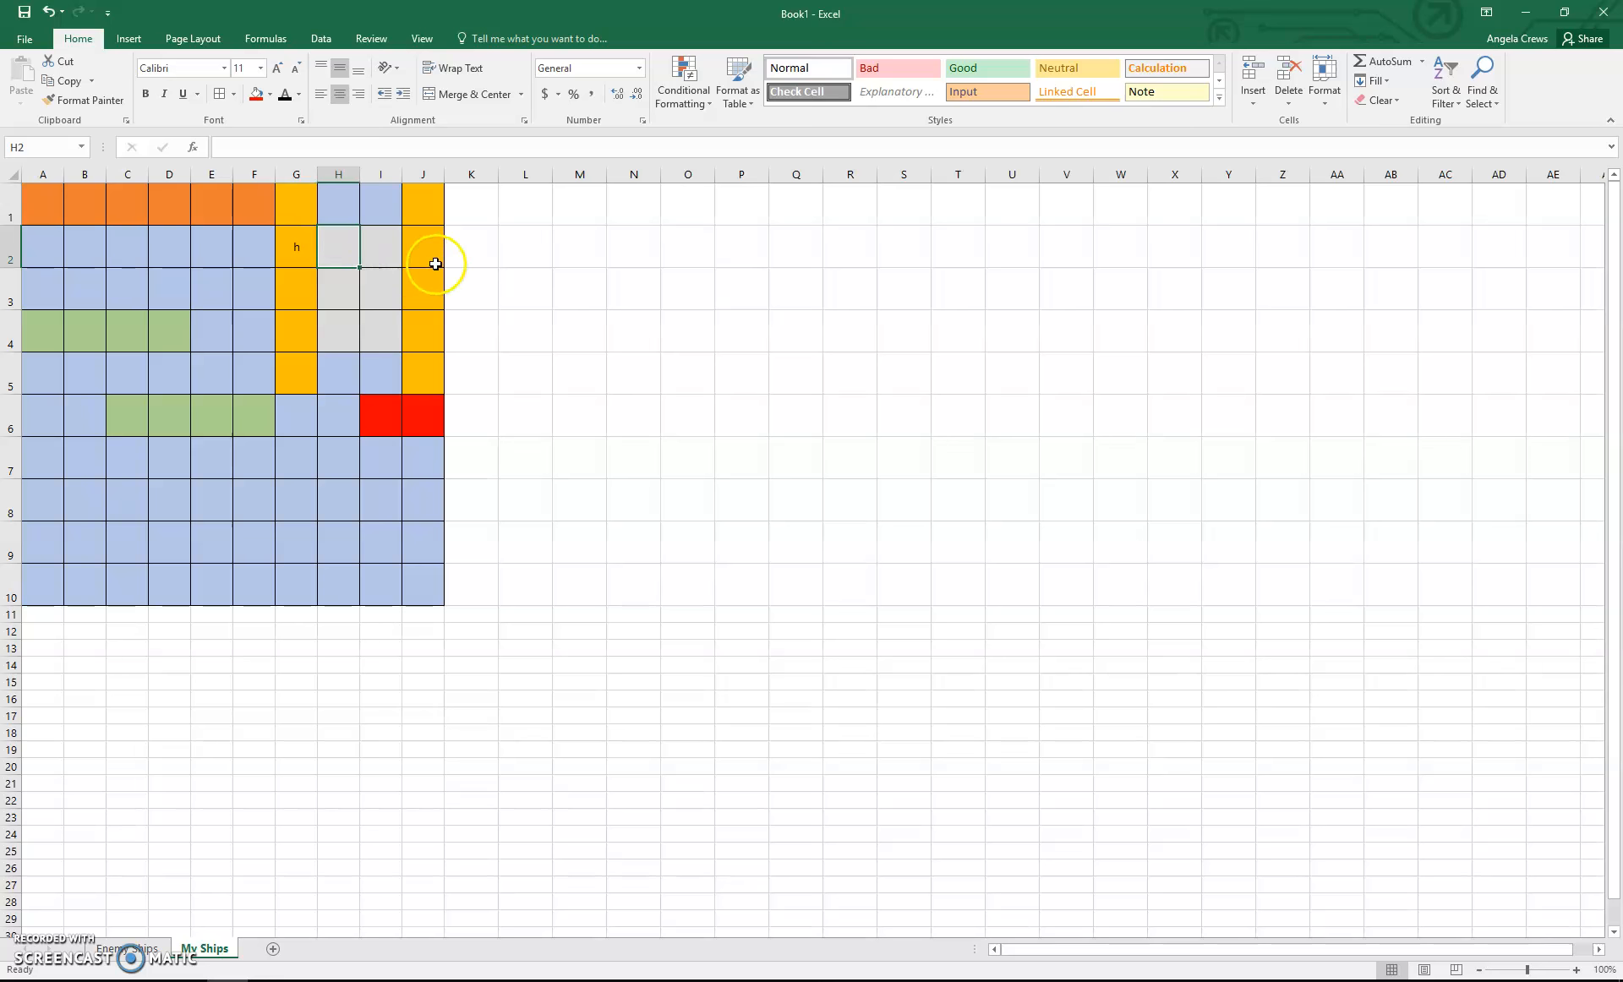
type("h")
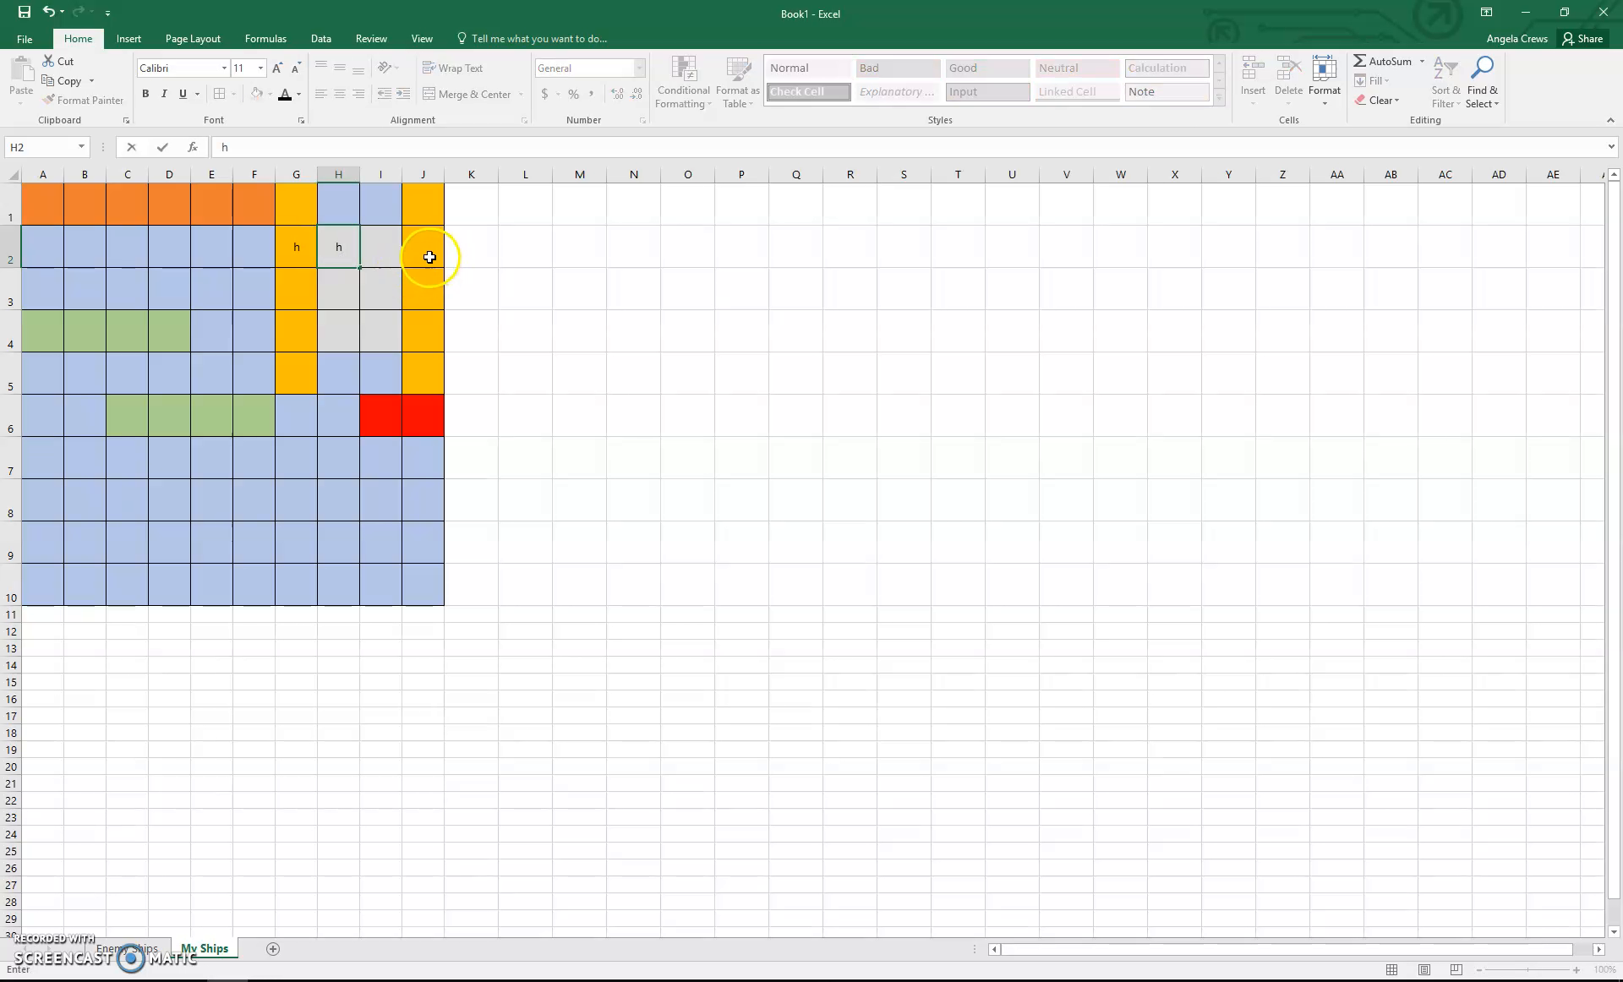
Record a successful shot on the Enemy Ships sheet by entering h in H2
left_click(139, 948)
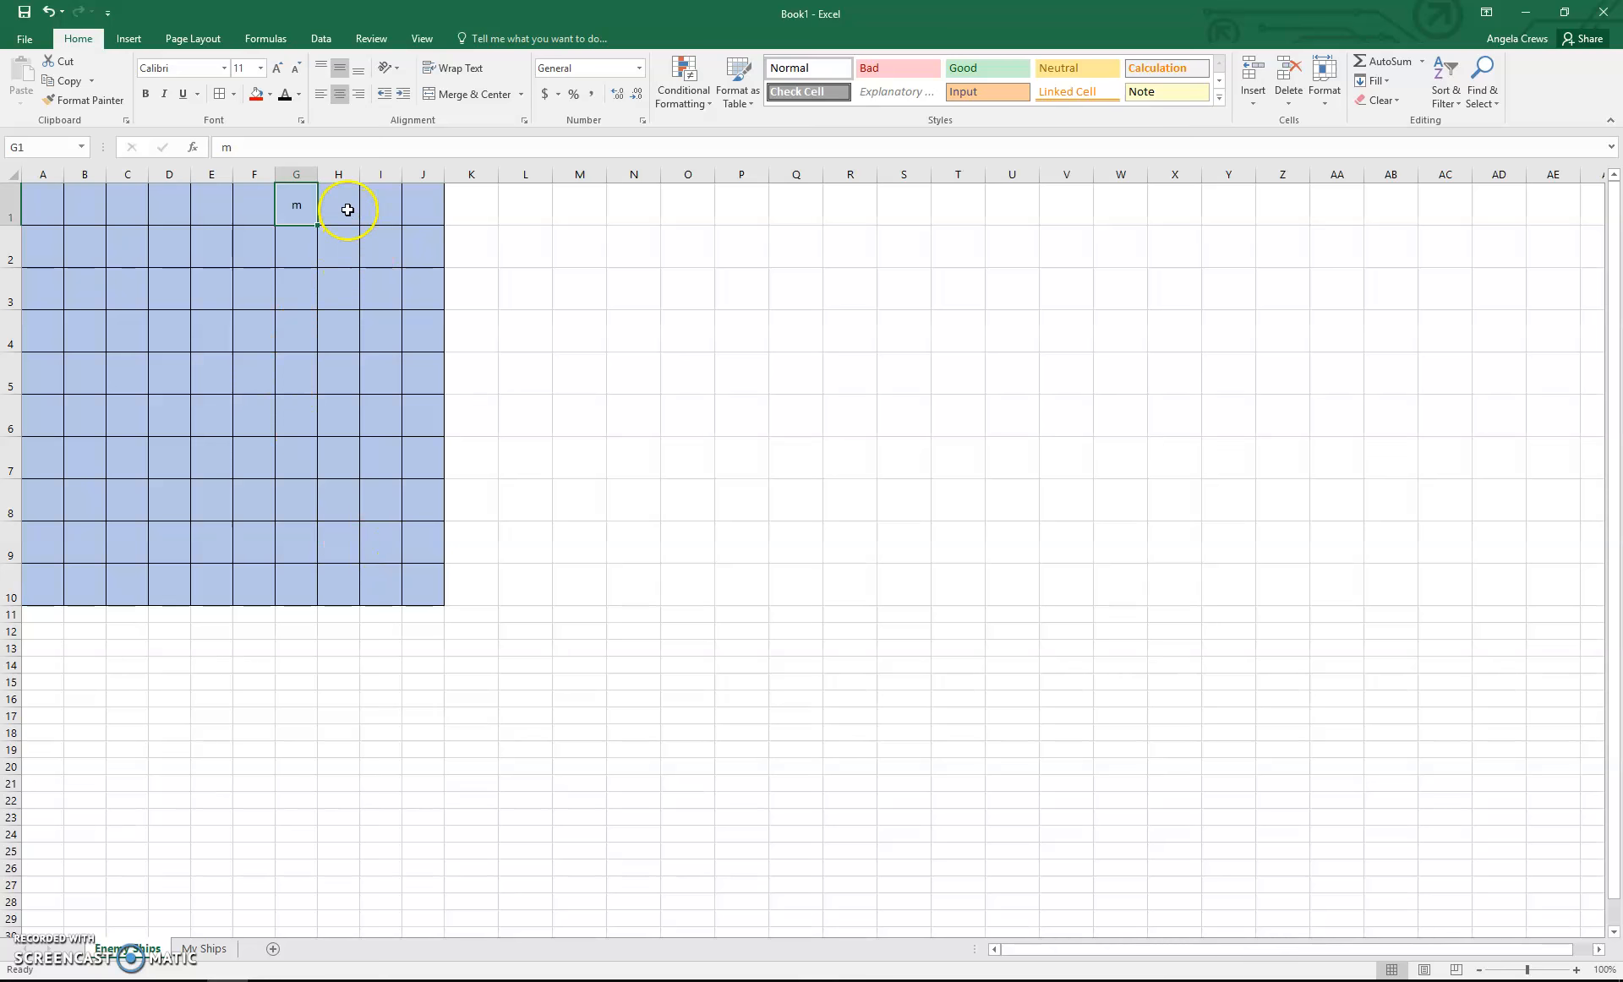
left_click(347, 251)
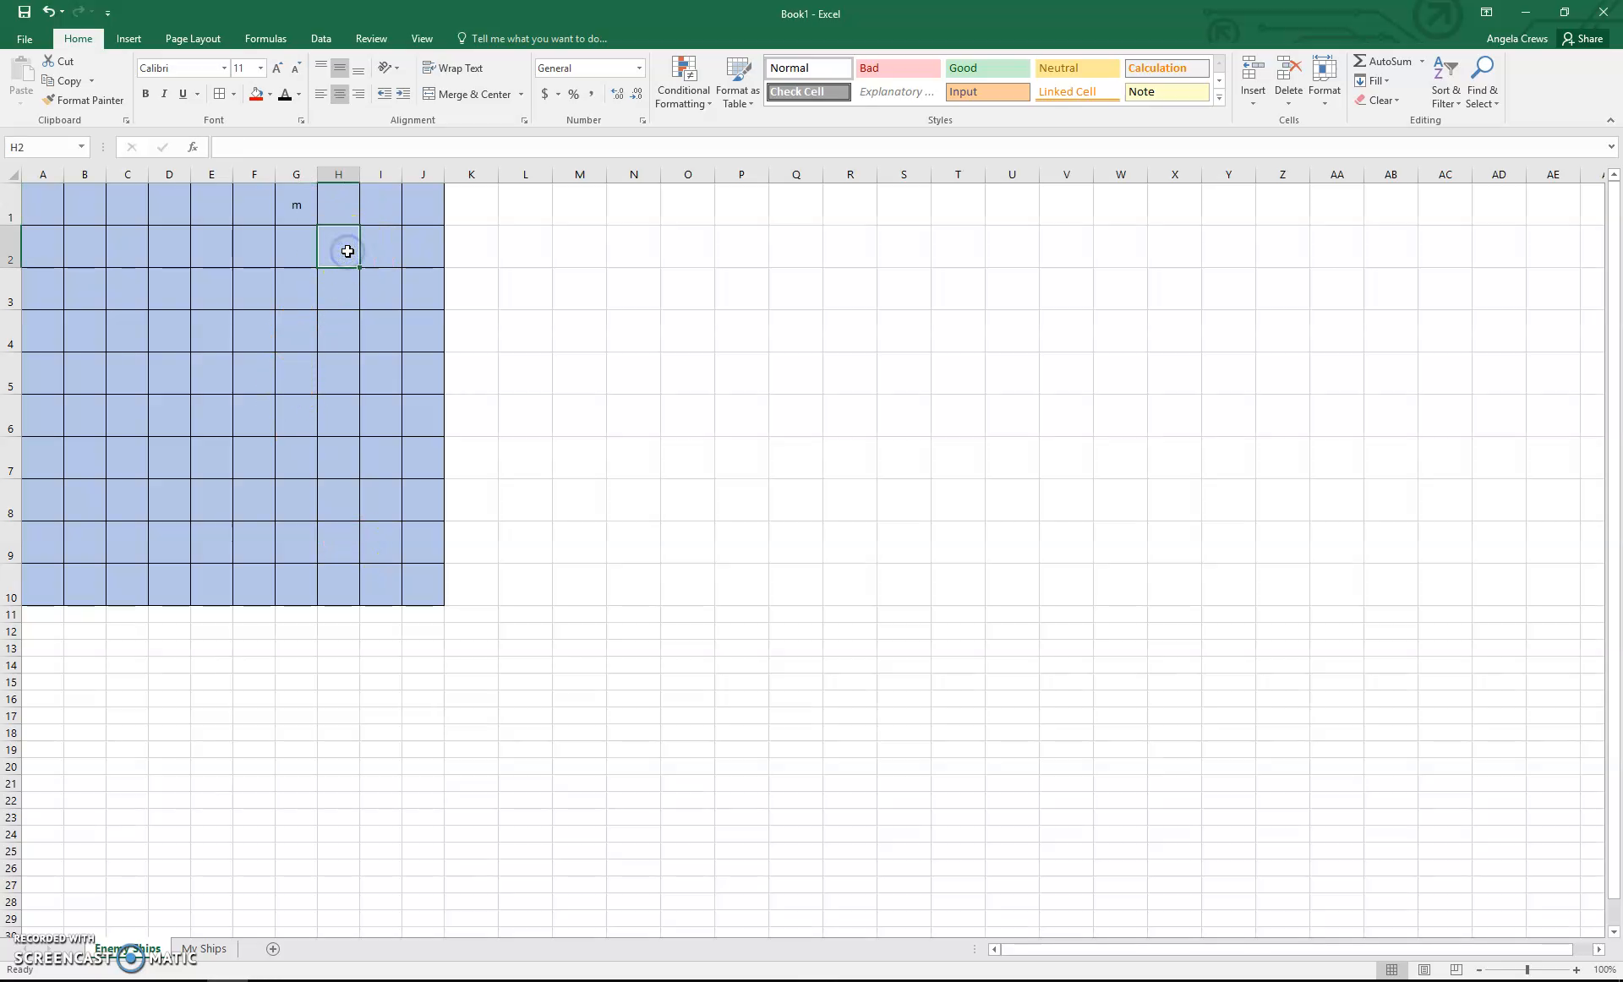
type("h")
On My Ships, mark hits by entering h in I2 and J2
left_click(200, 948)
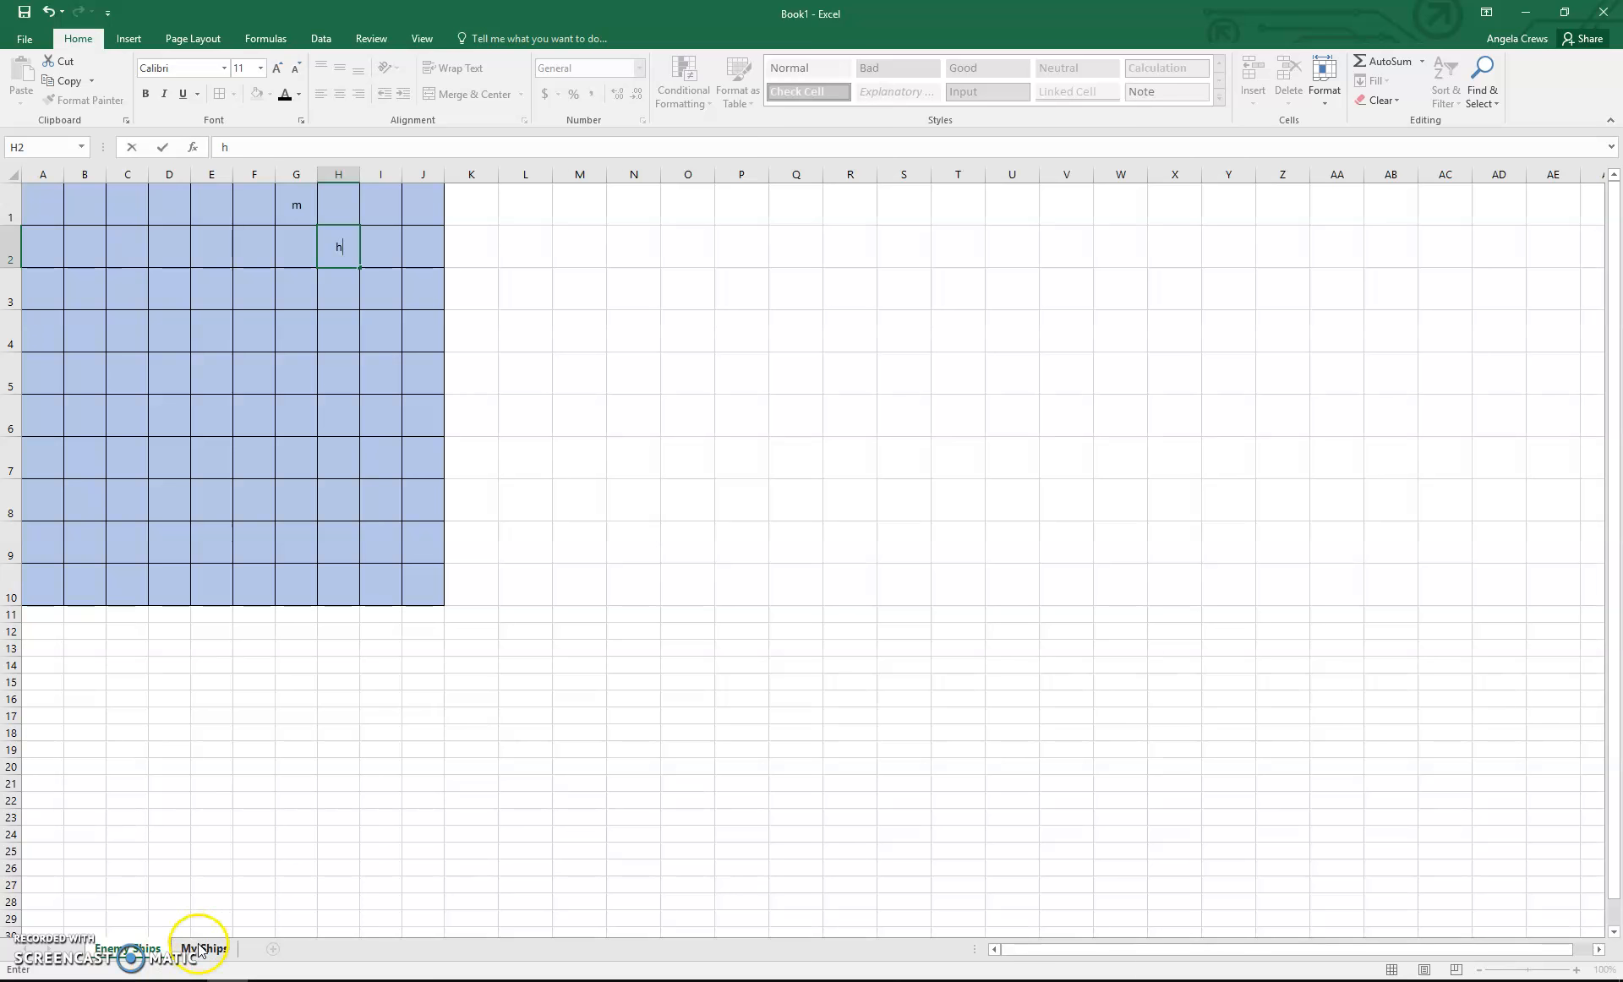
left_click(378, 247)
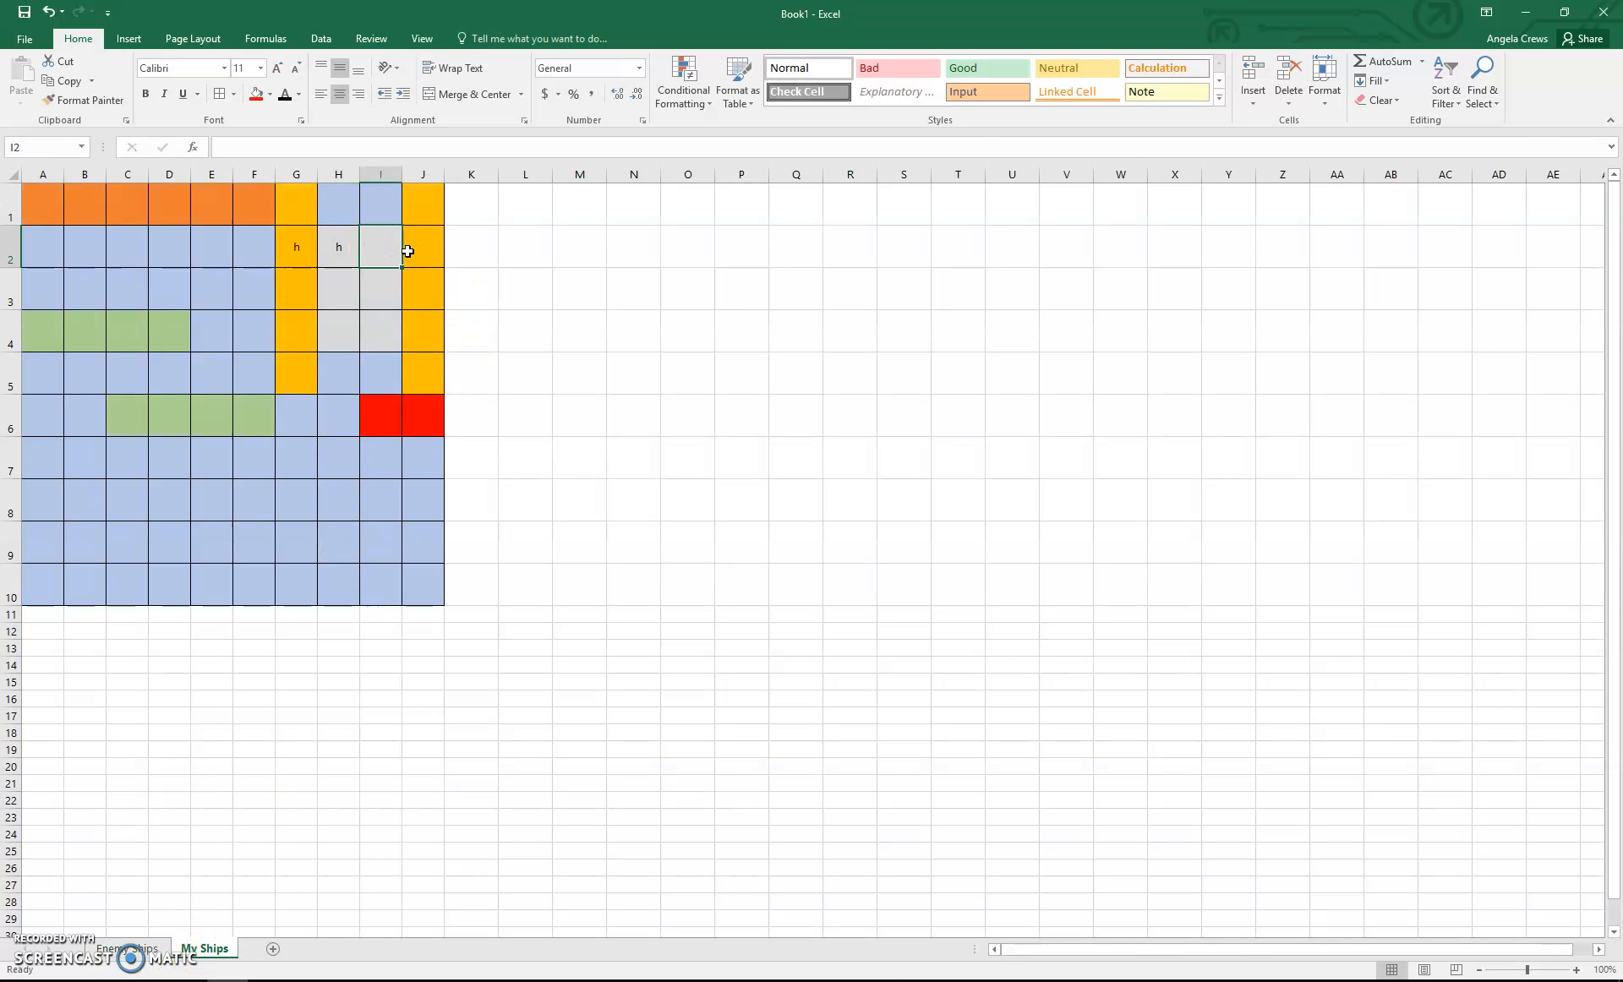
type("h")
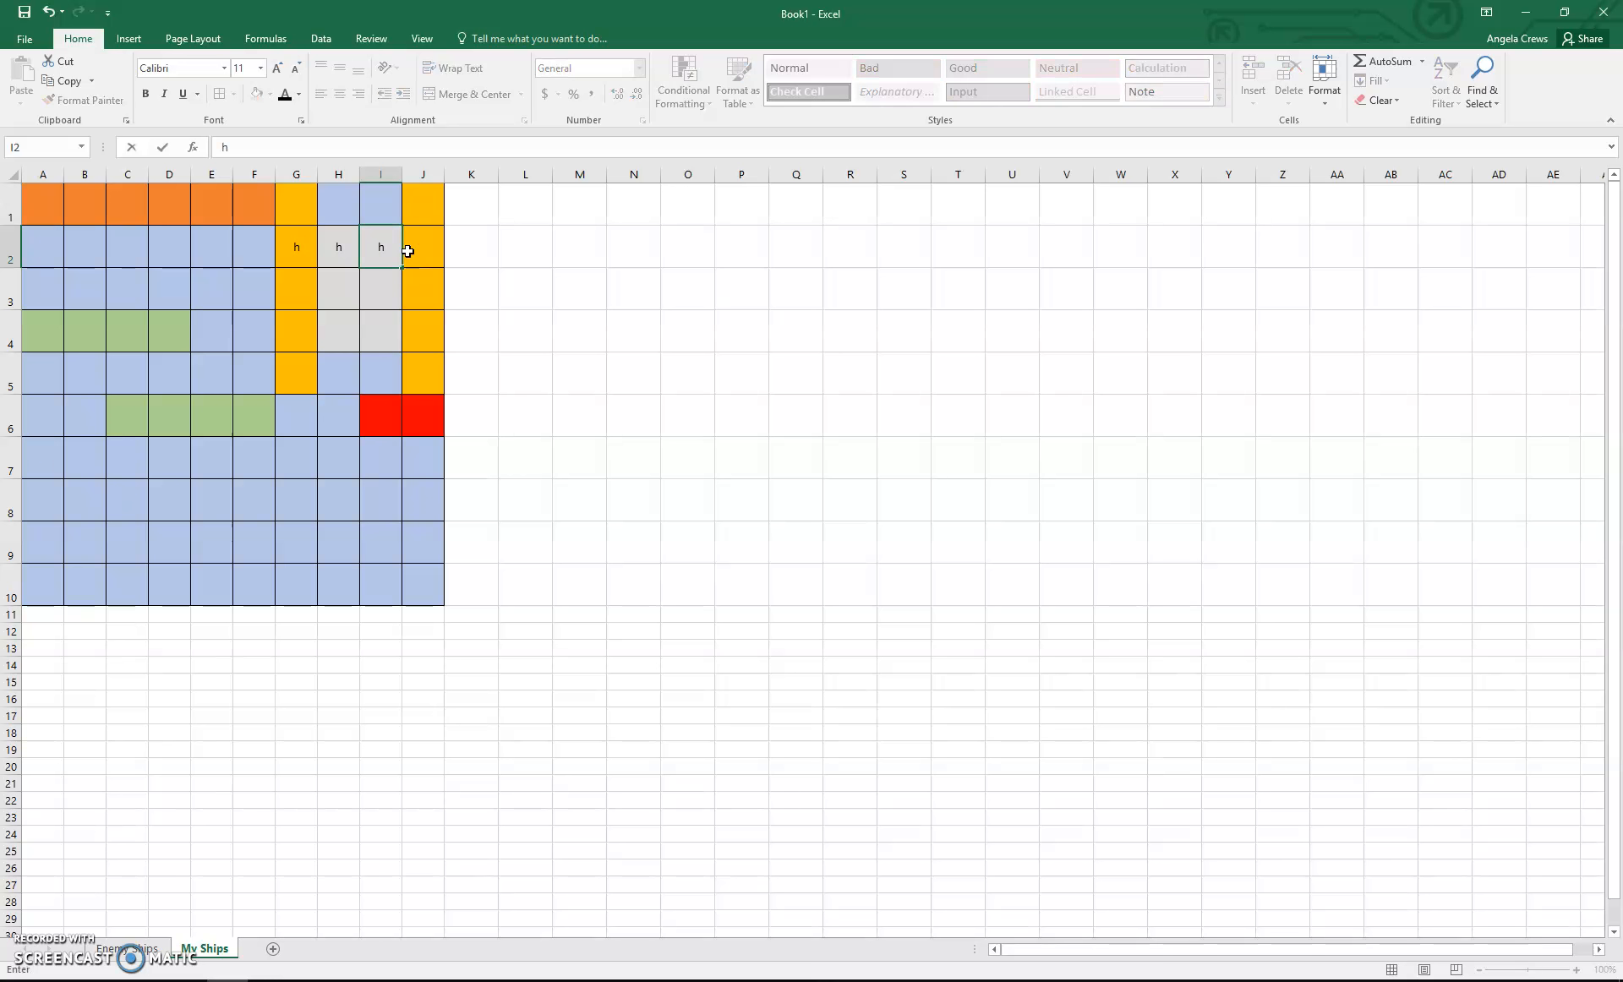
left_click(427, 251)
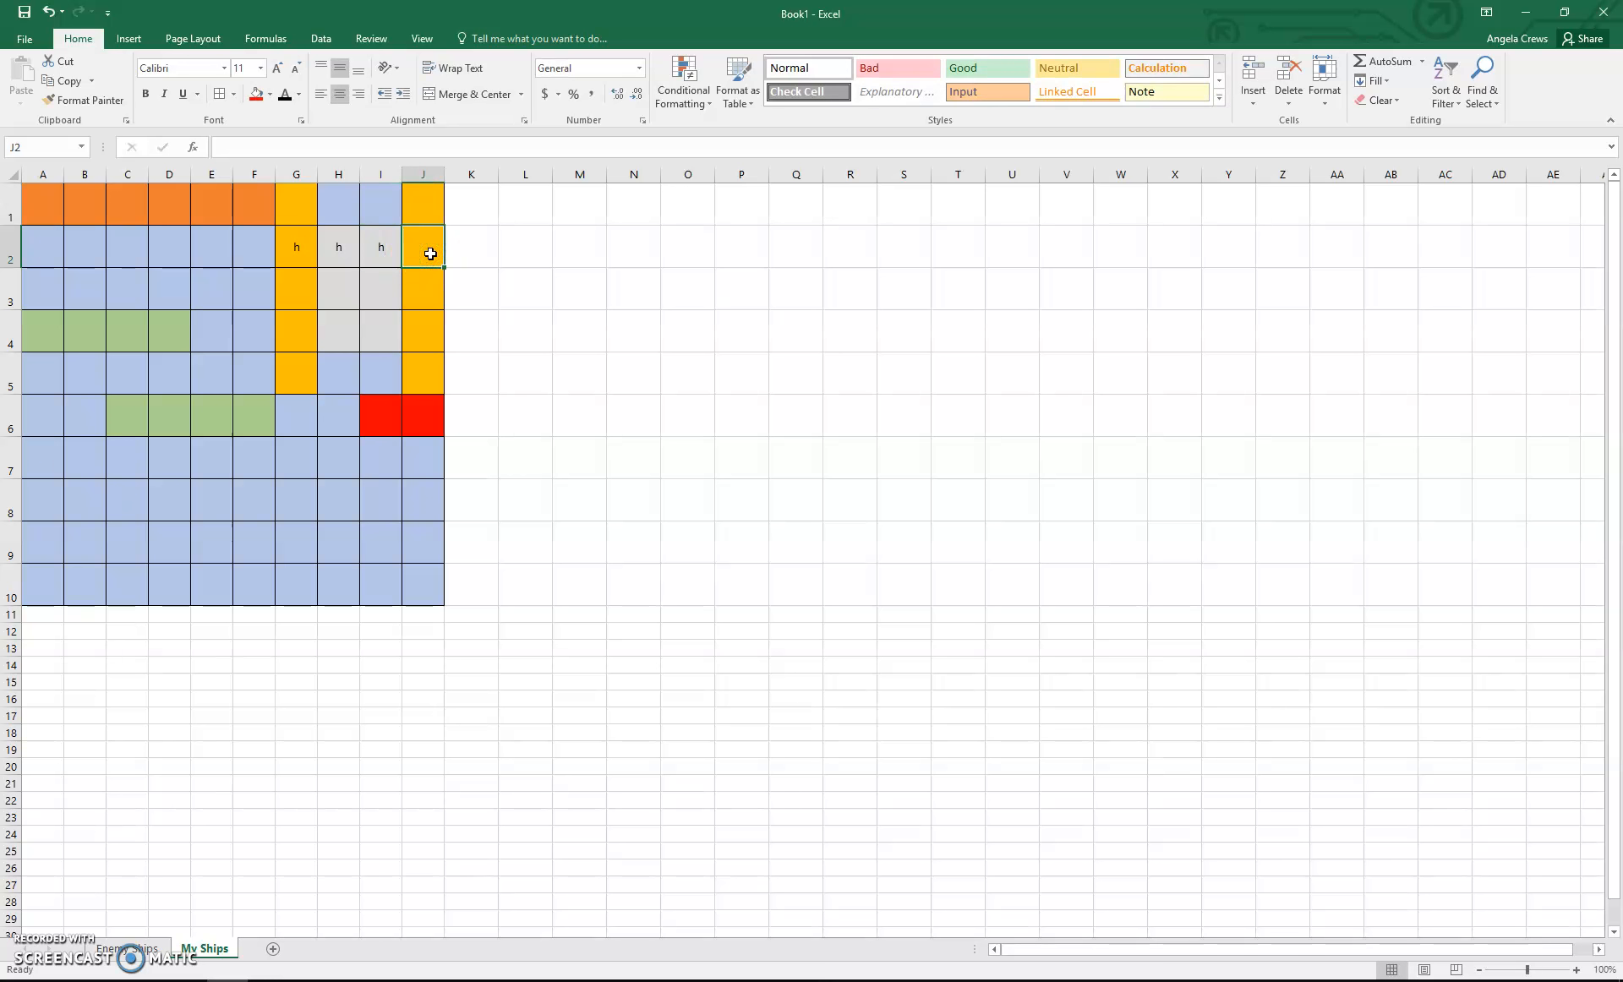
type("h")
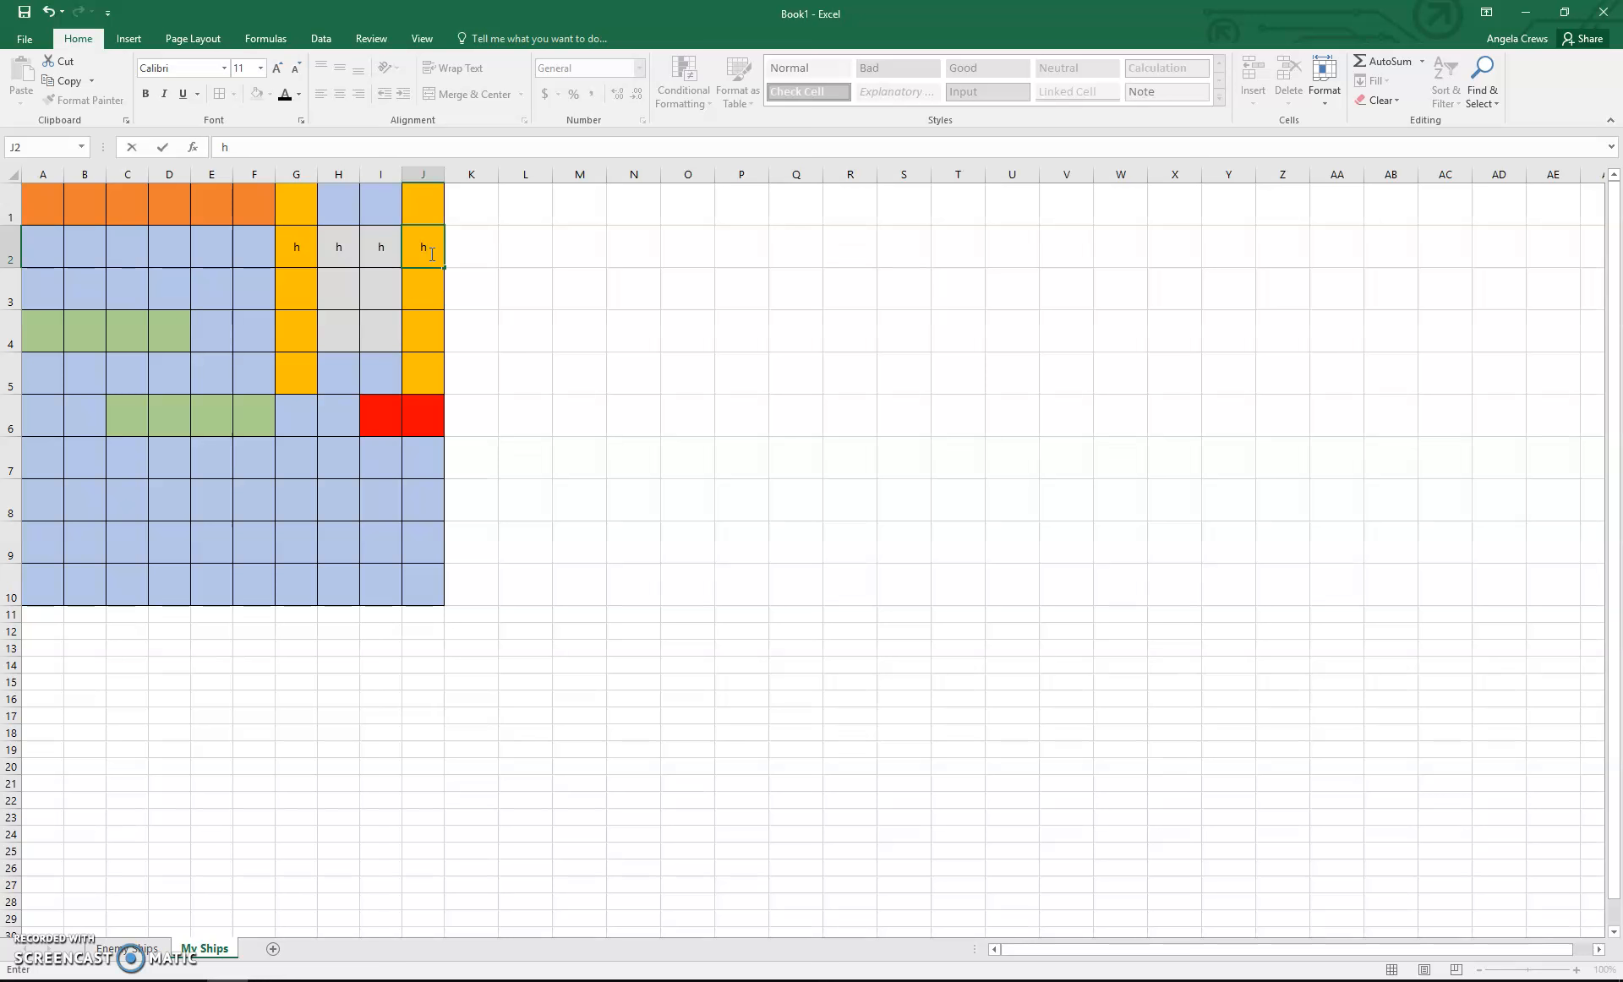
Mark an opponent's miss by entering m in the blue cell F2 of My Ships
left_click(256, 239)
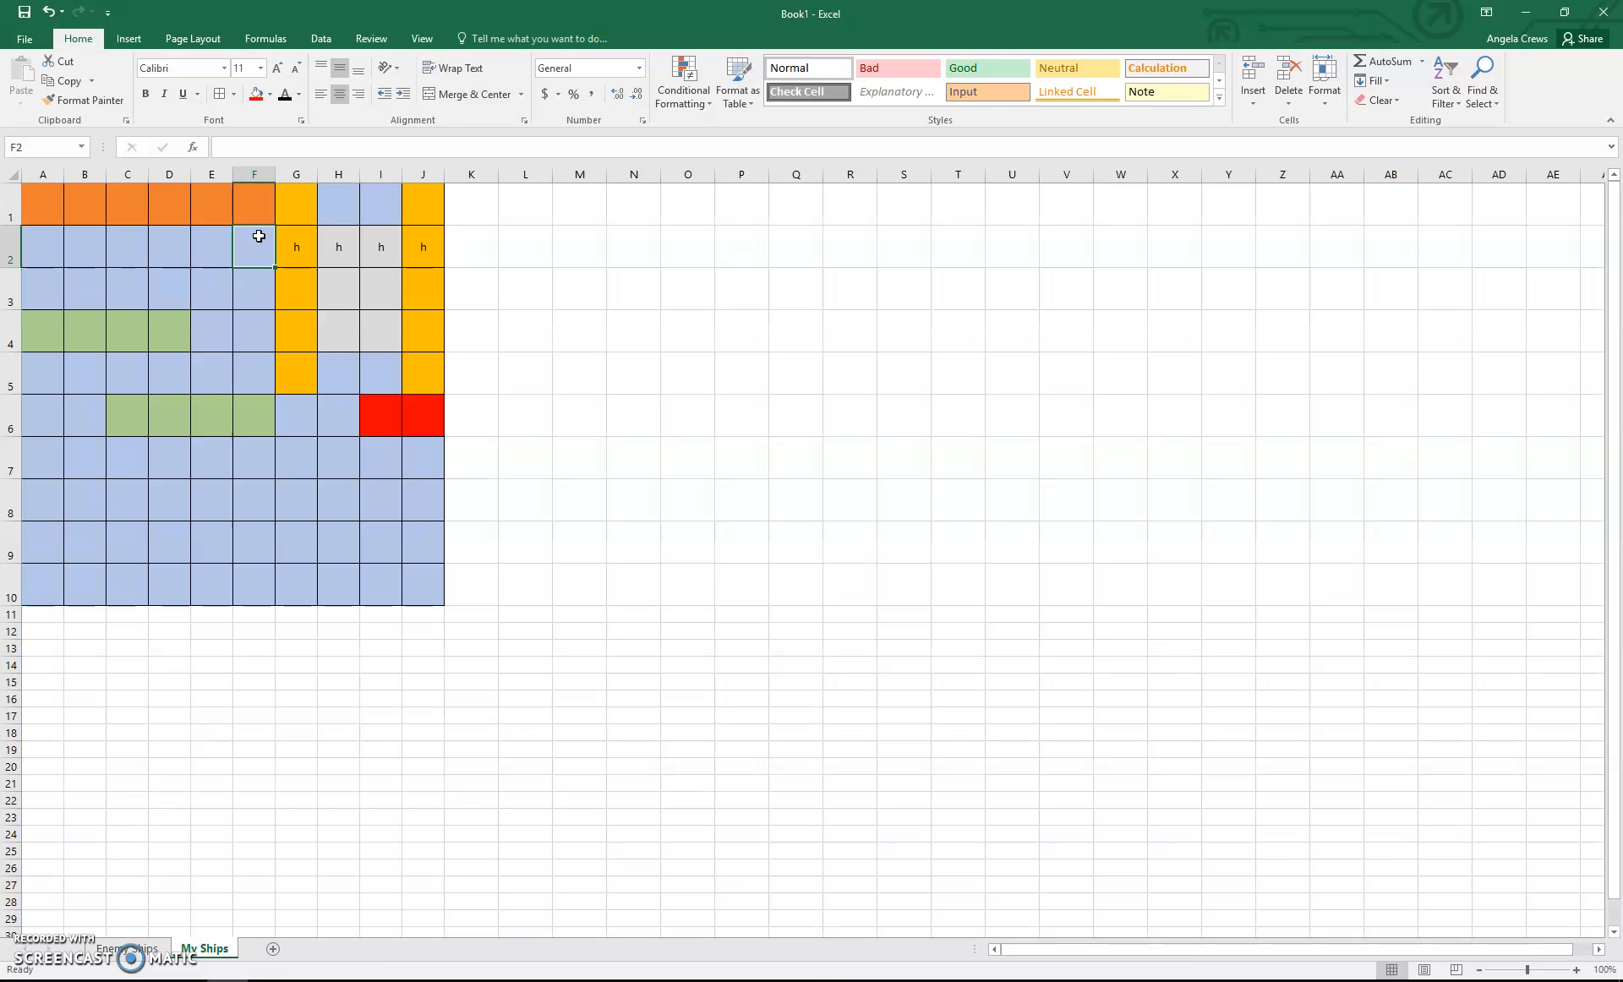
type("m")
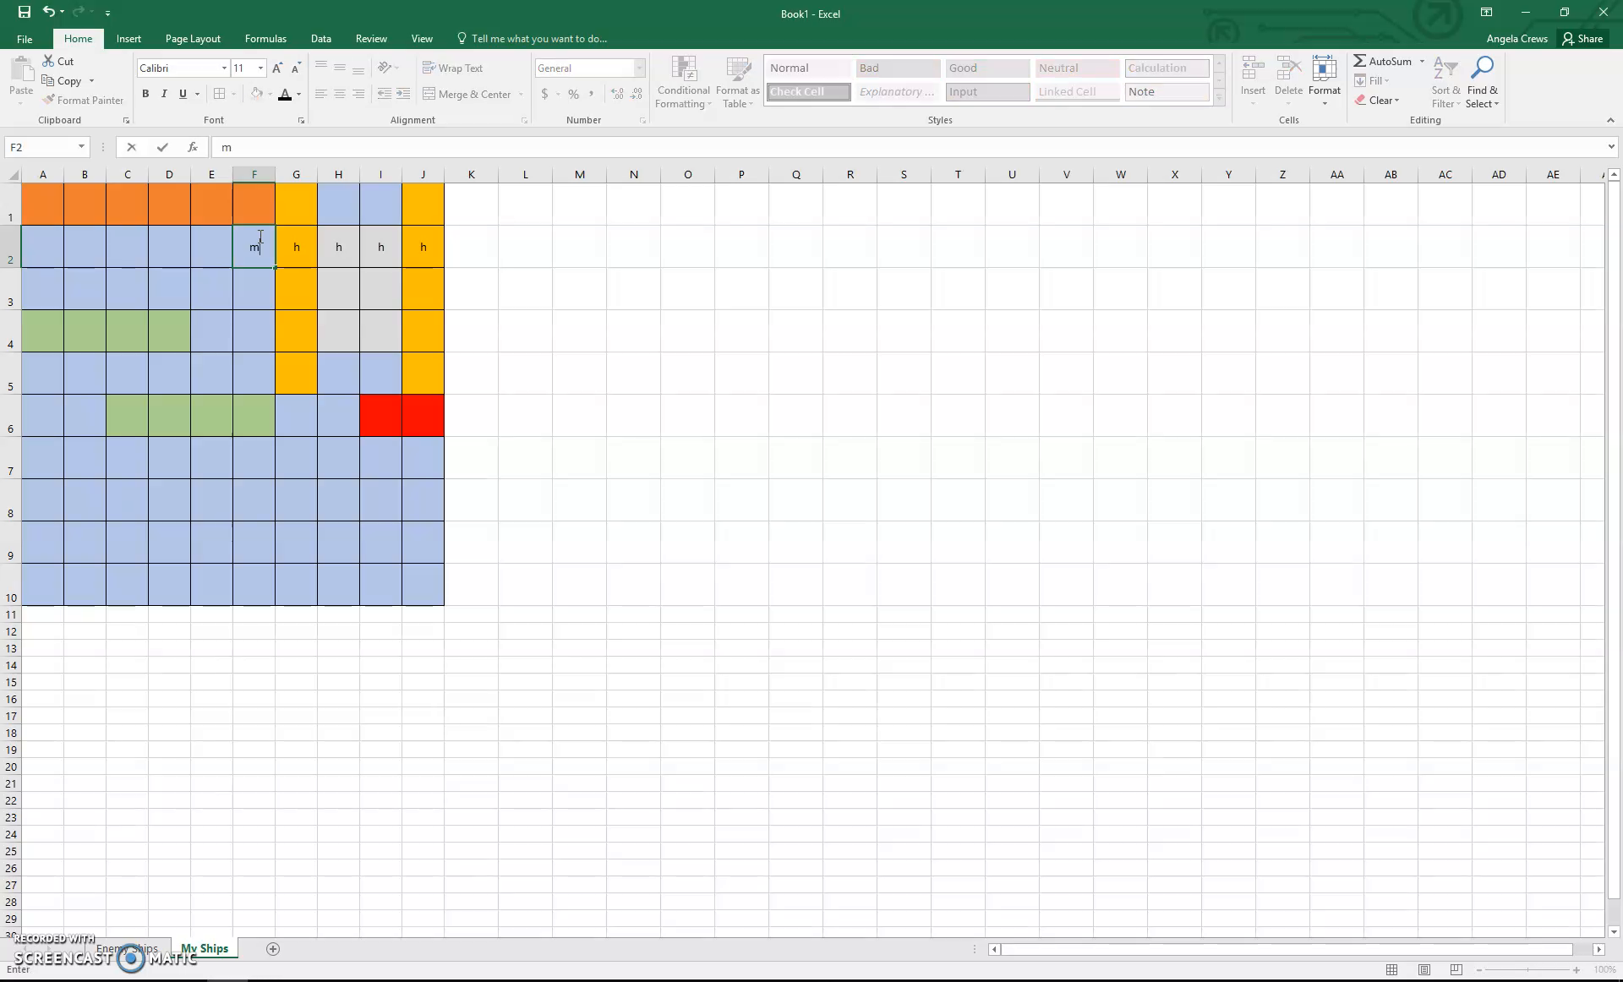
left_click(307, 256)
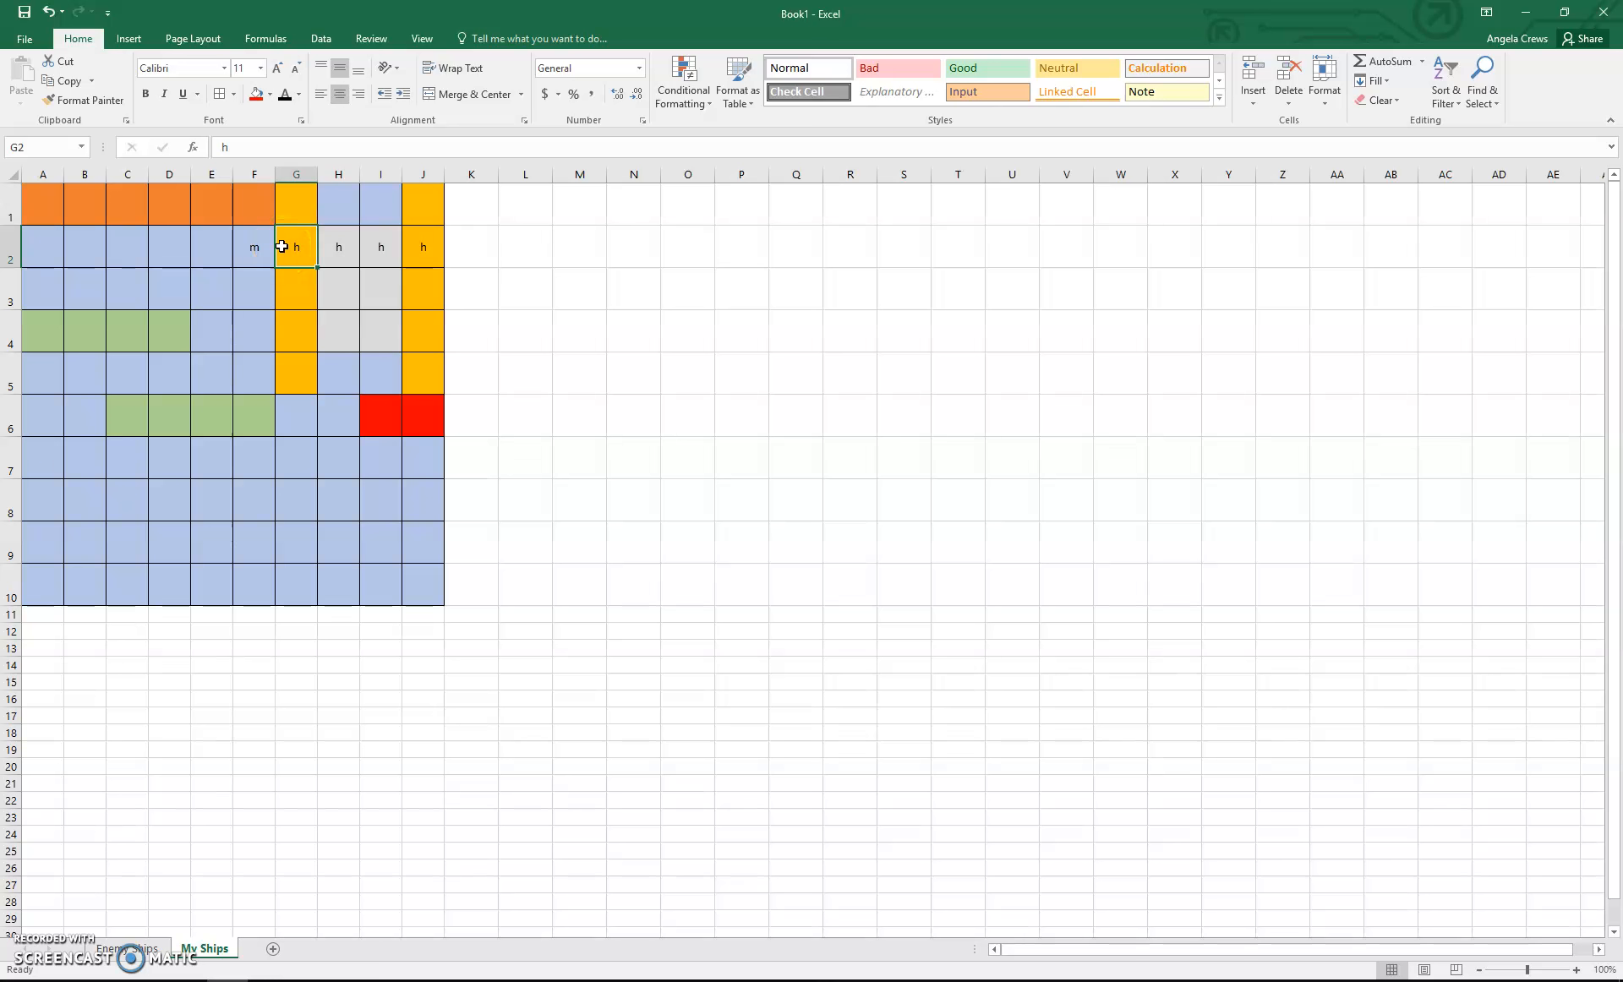
Mark further hits on the light gray ship in column H of My Ships by entering h in H3 and H4
left_click(338, 282)
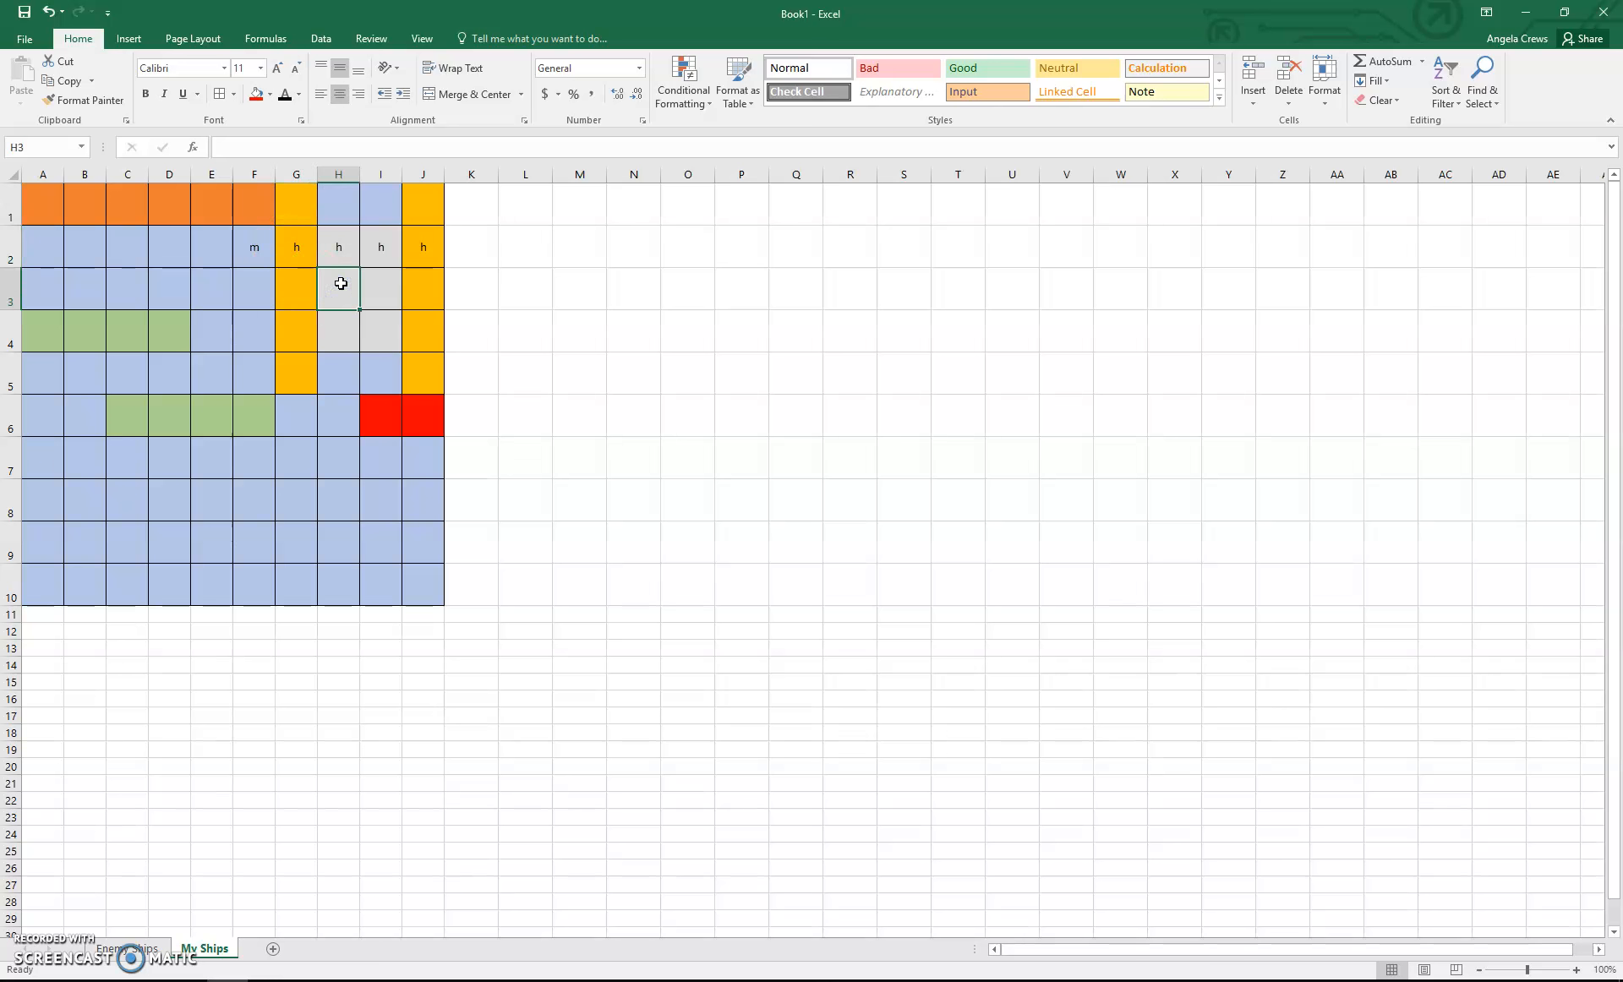
key("Return")
type("h")
key("Return")
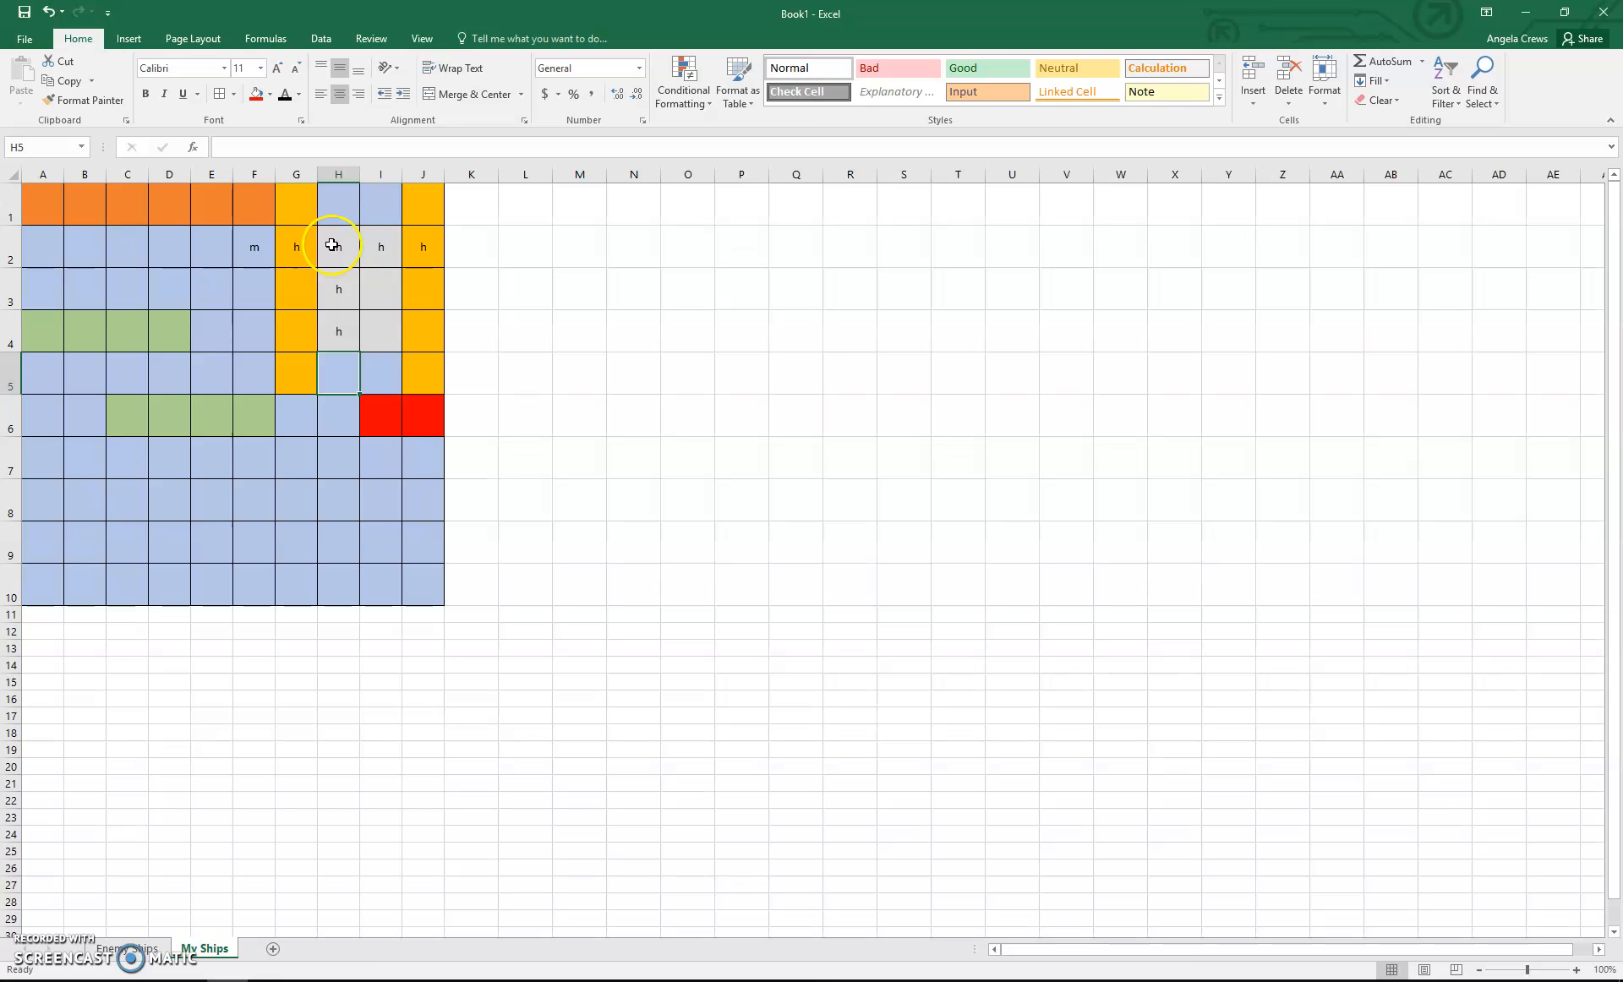
Fill cells H2:H4 on My Ships with black to show that the light gray ship is sunk
left_click_drag(332, 240, 334, 329)
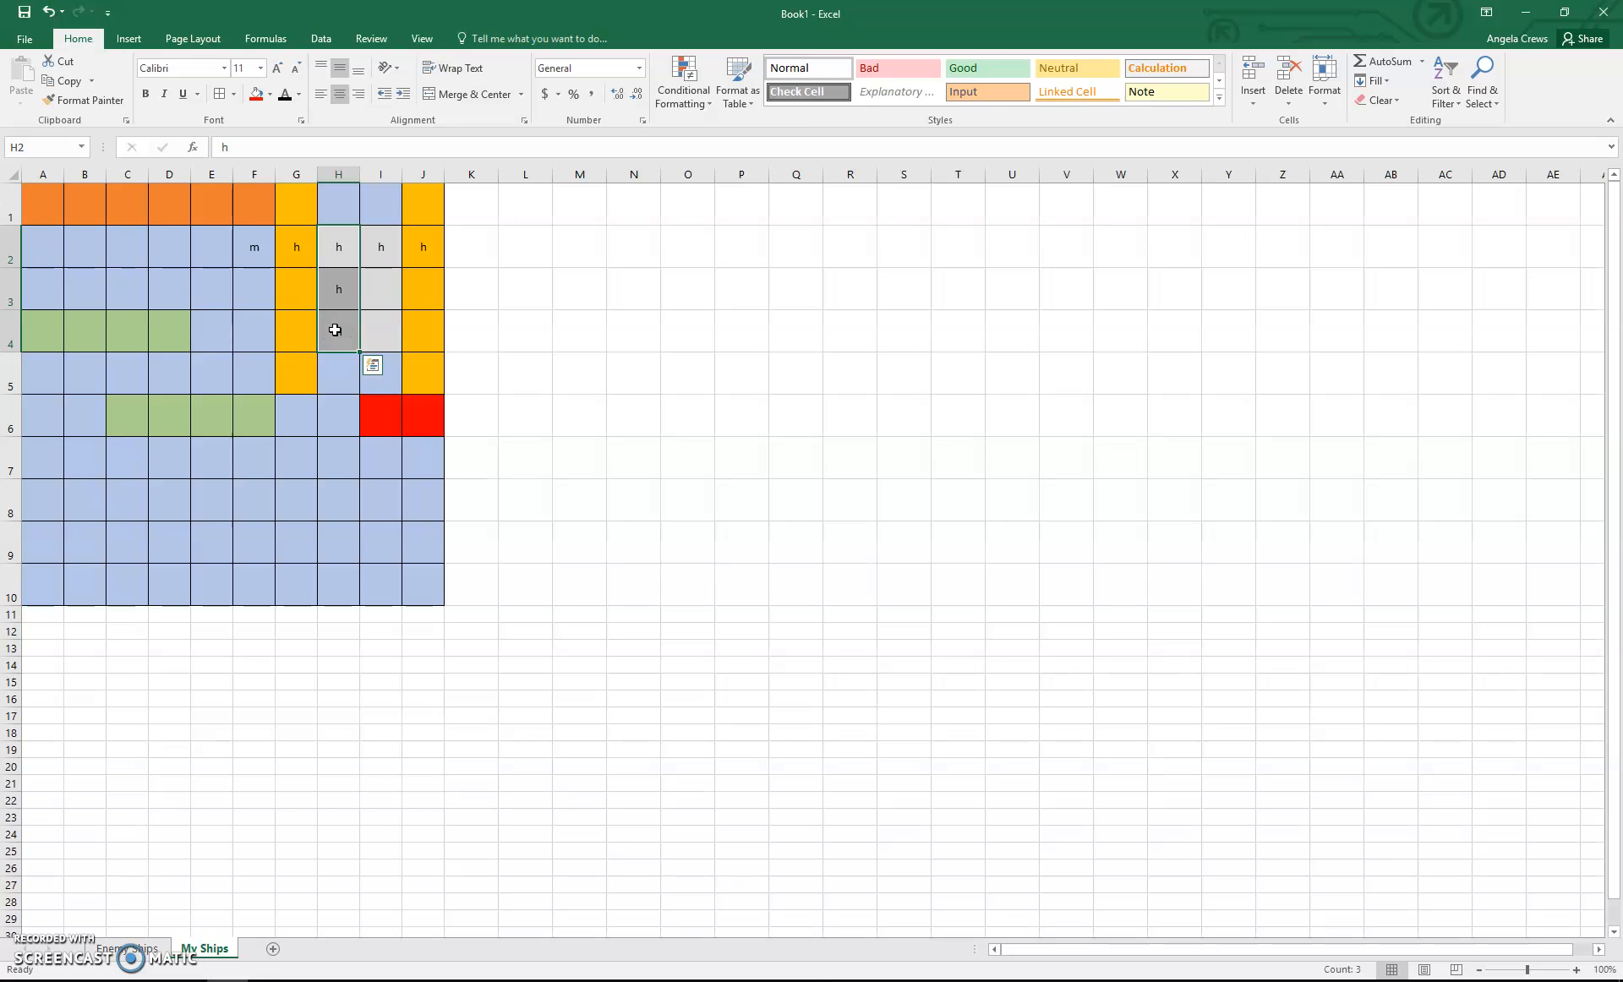
left_click(258, 98)
left_click(270, 93)
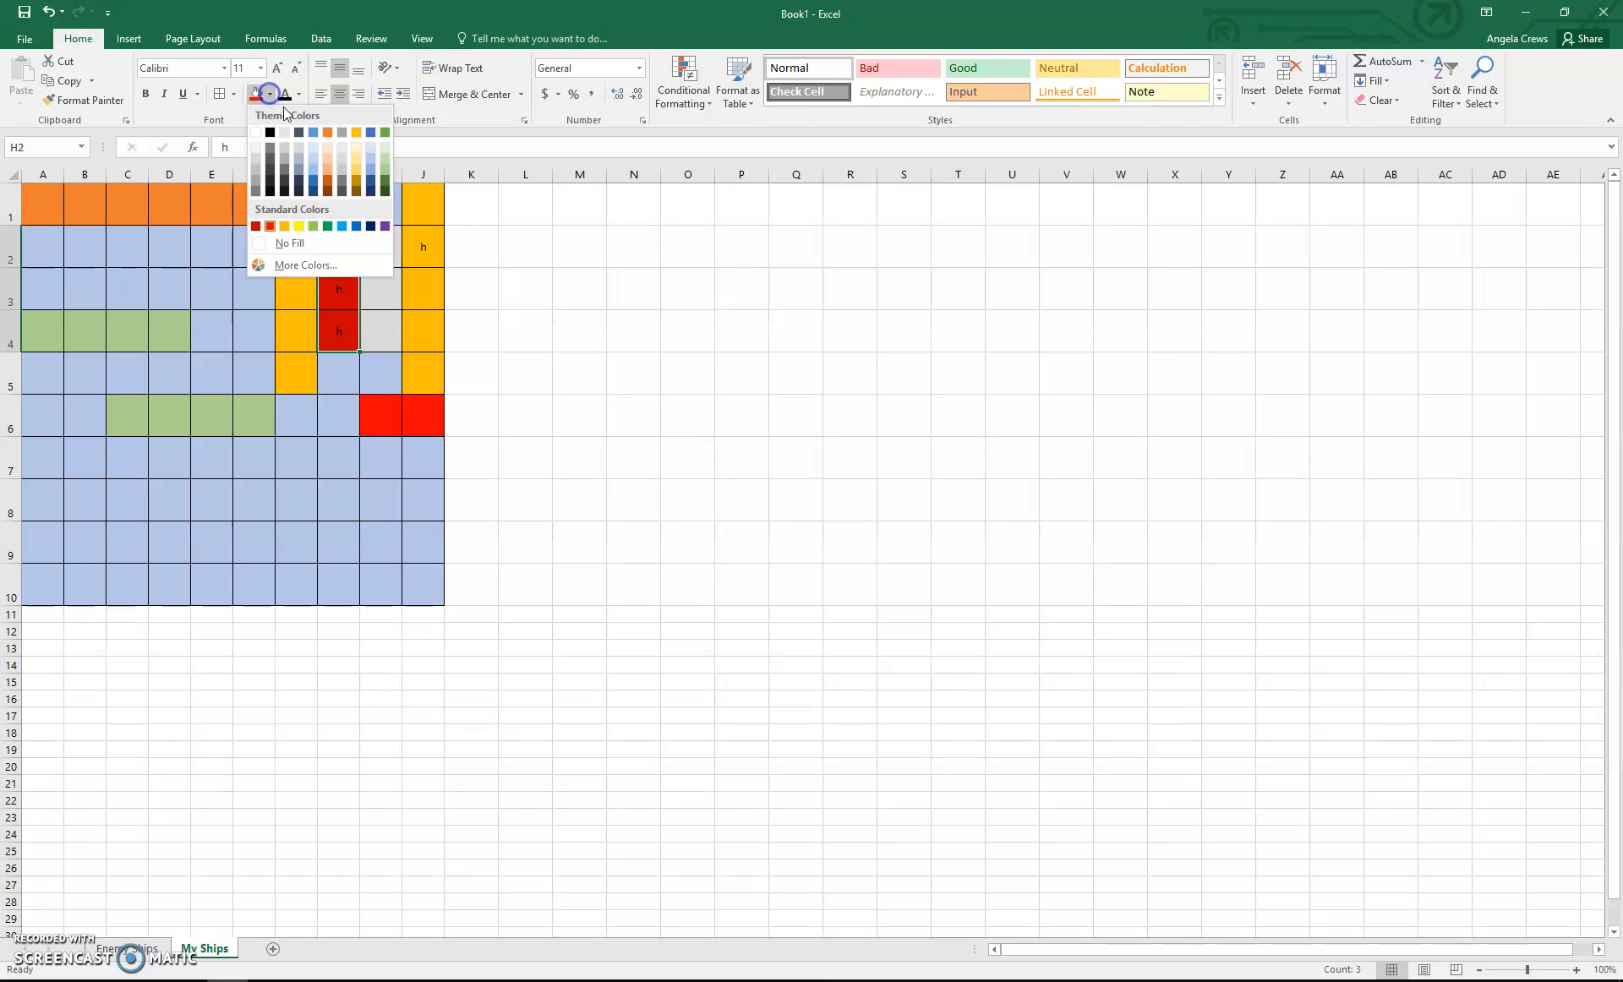
left_click(271, 132)
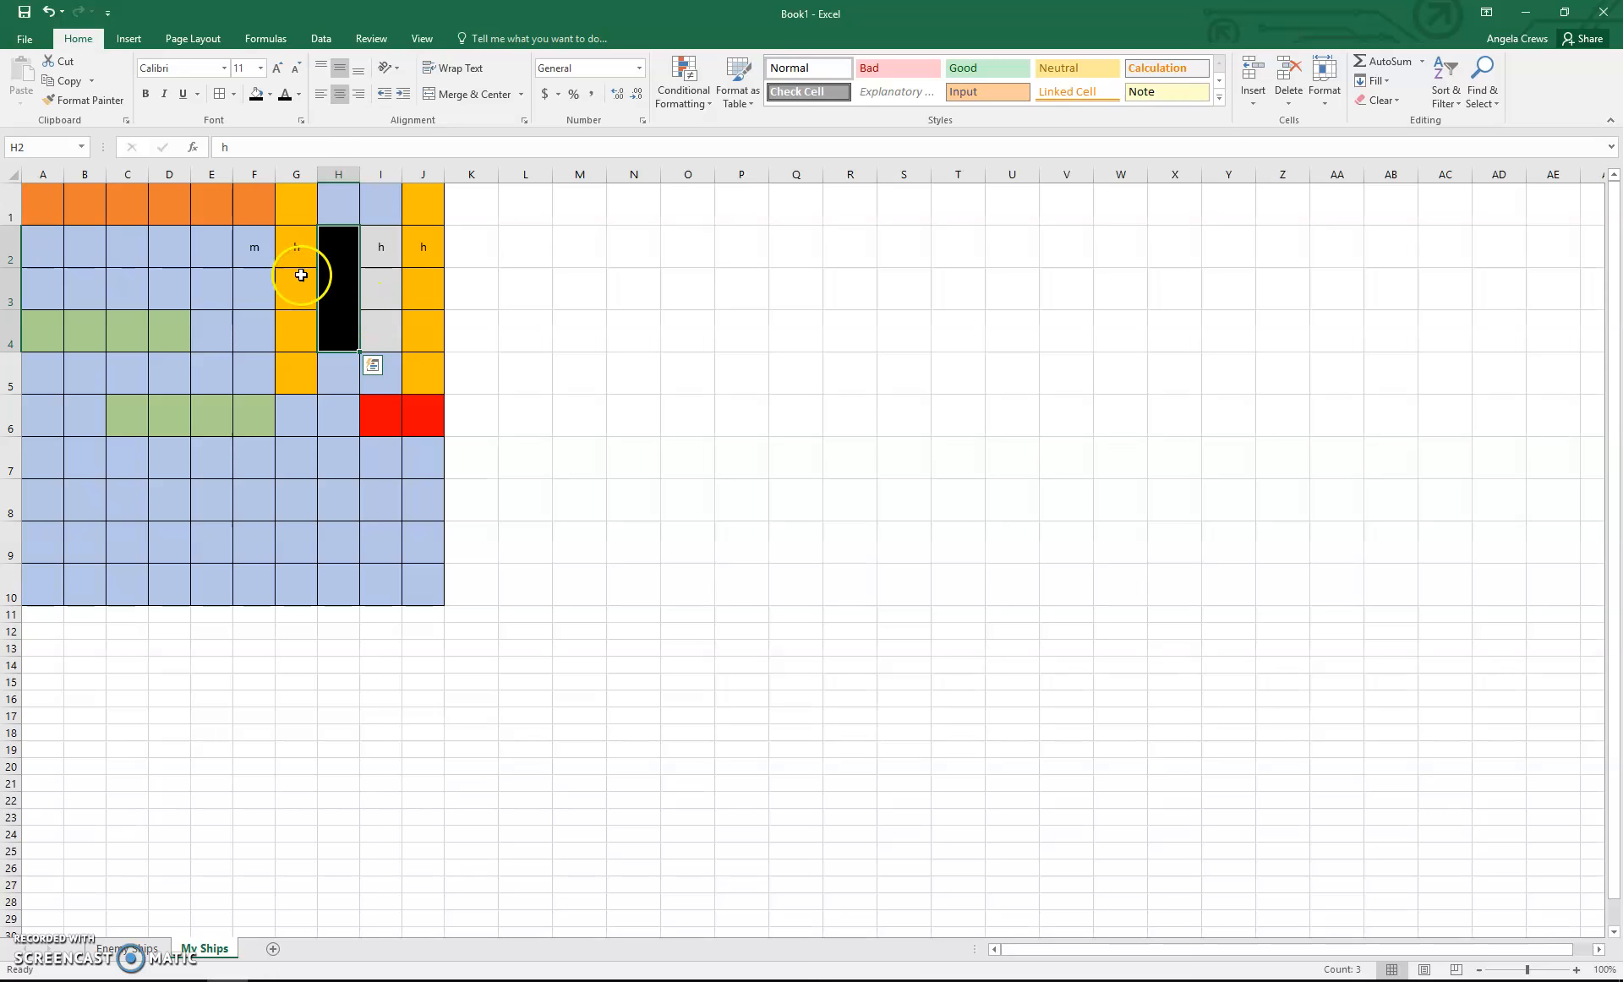
Record another successful shot on the Enemy Ships sheet by entering h in H3
left_click(125, 949)
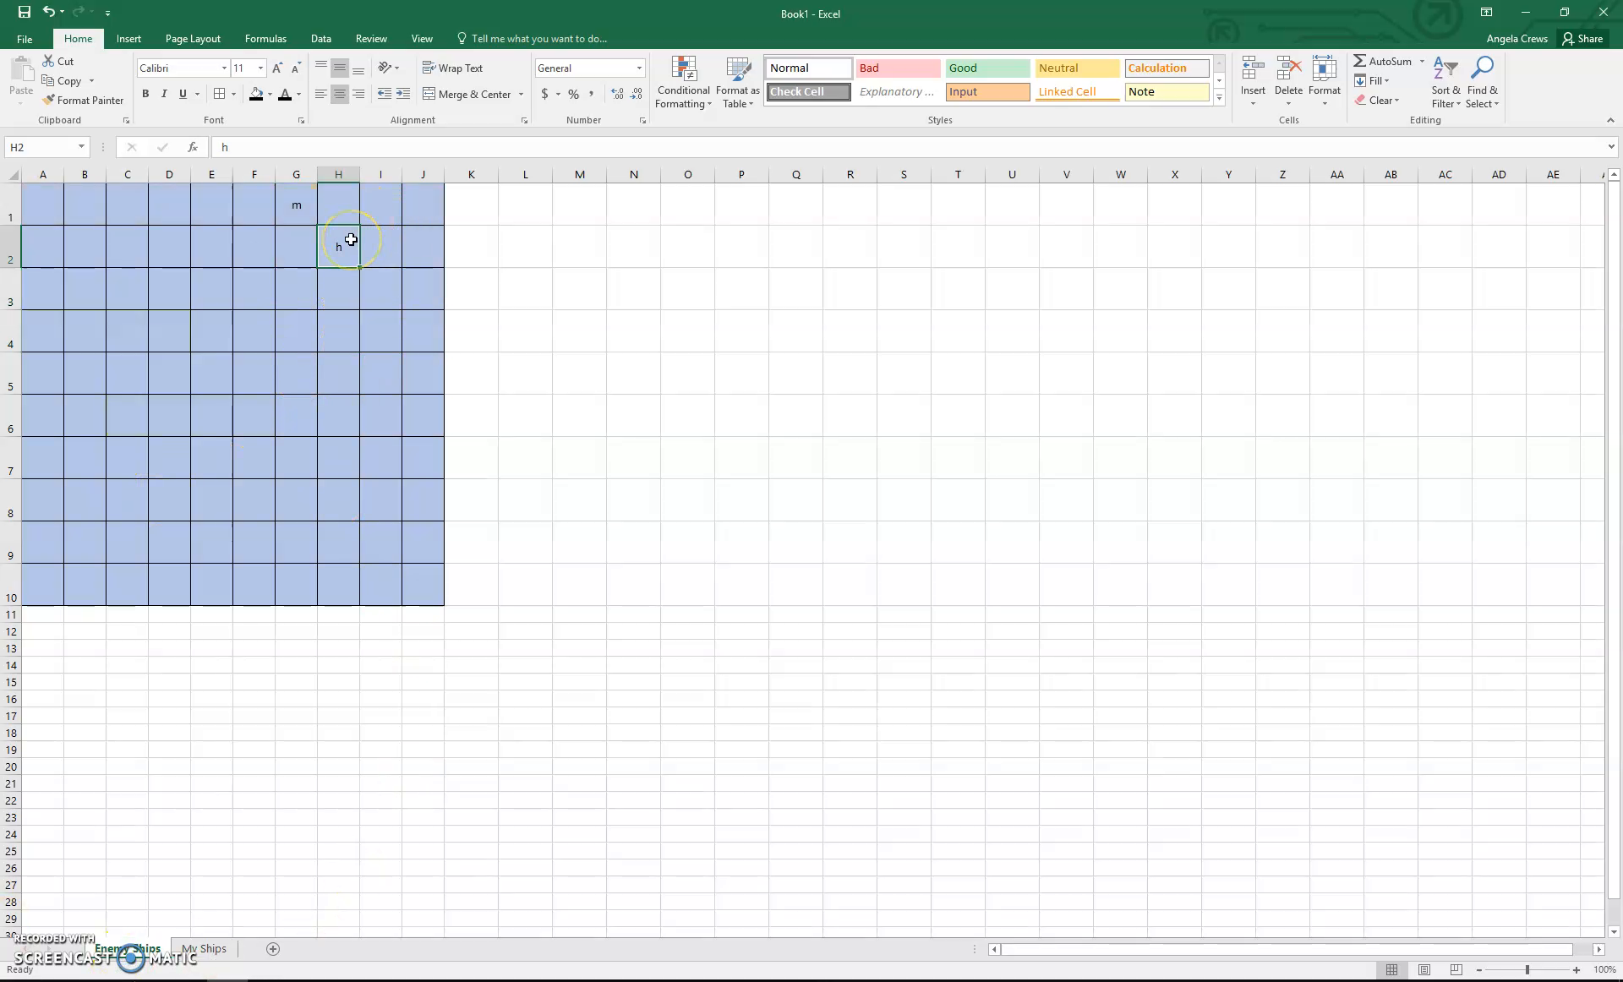
left_click(336, 289)
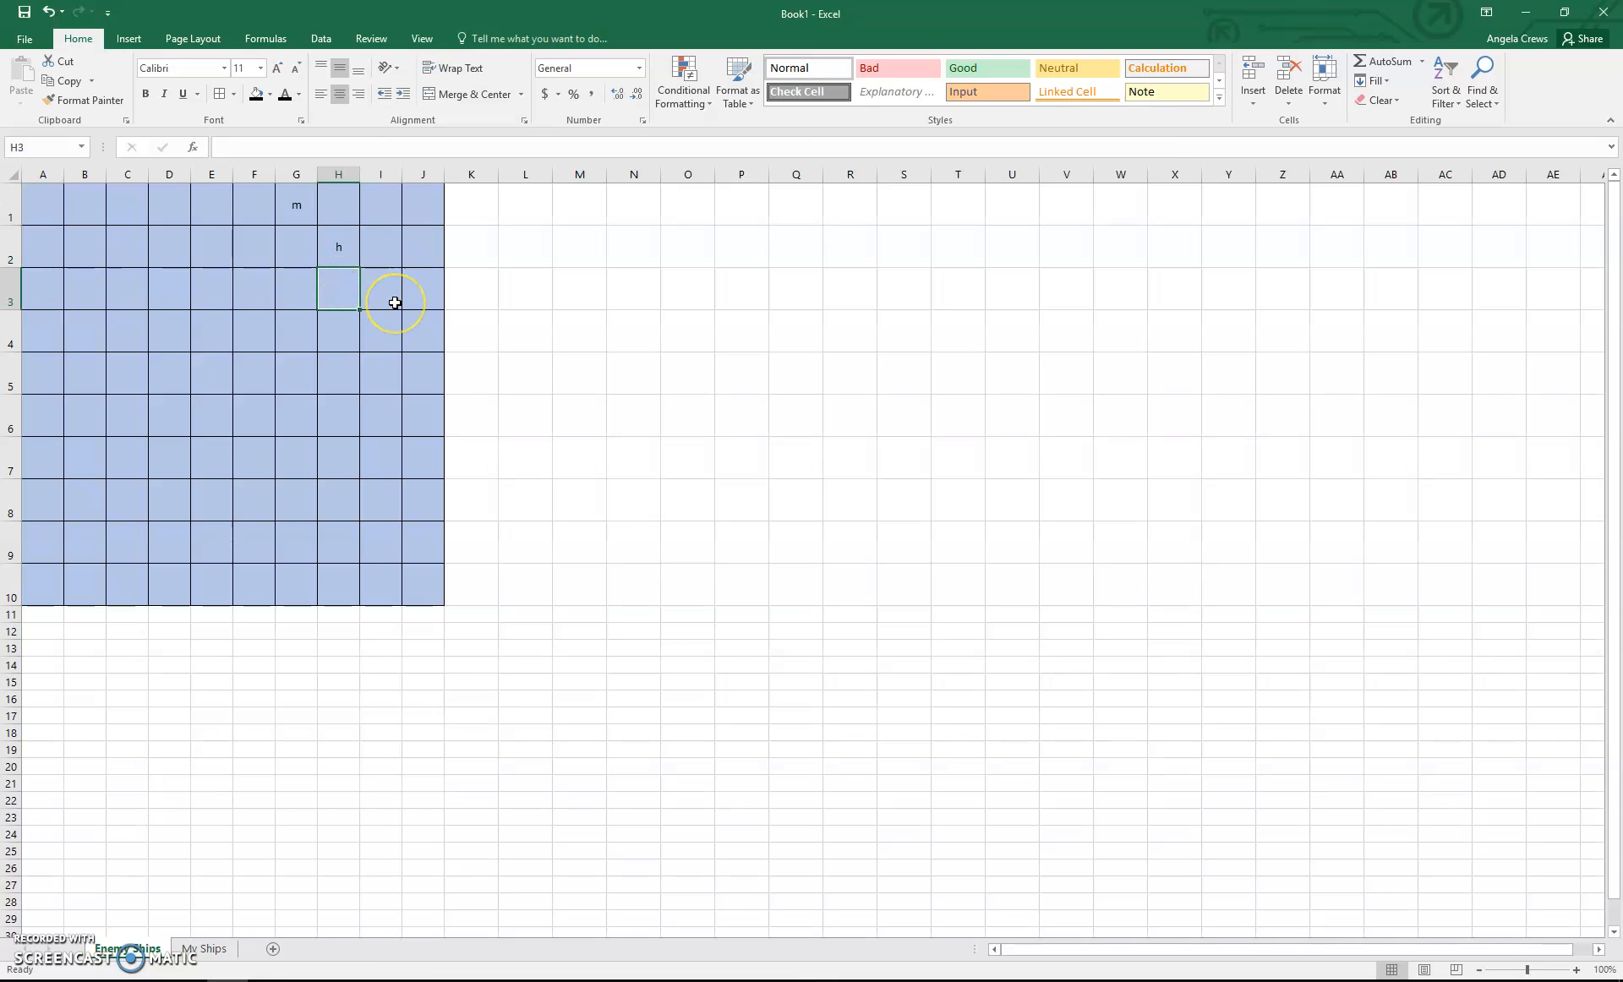
type("h")
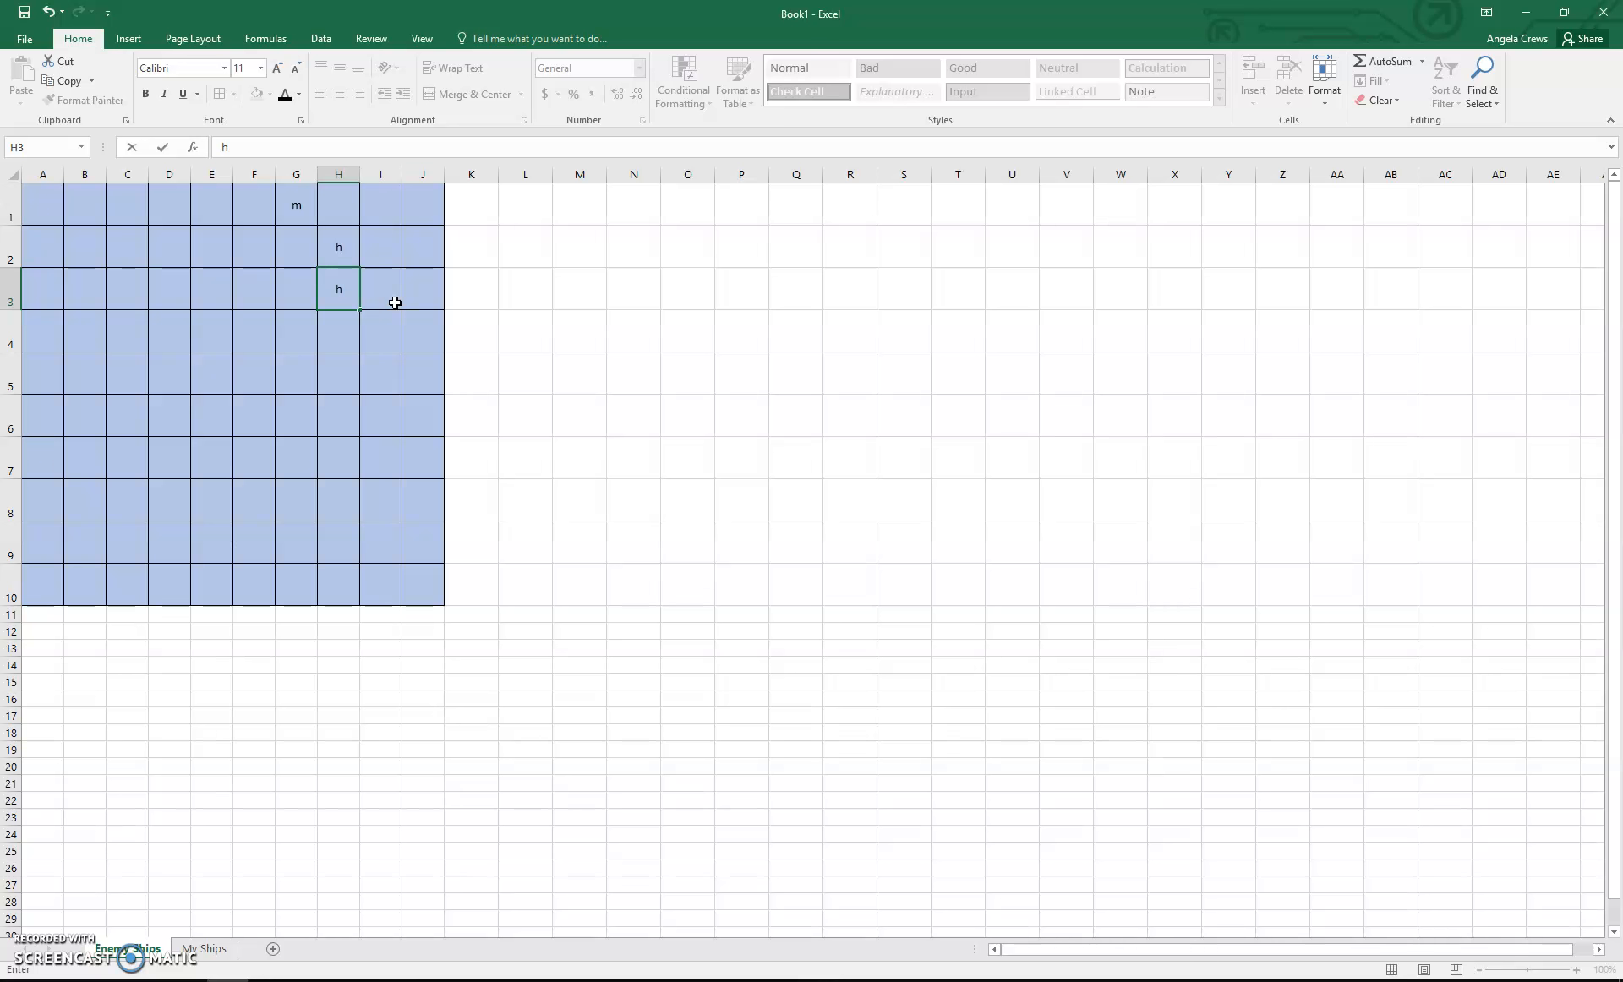
Fill the two hit cells H2:H3 on Enemy Ships with the standard red color to mark the sunk enemy ship
left_click_drag(334, 245, 342, 289)
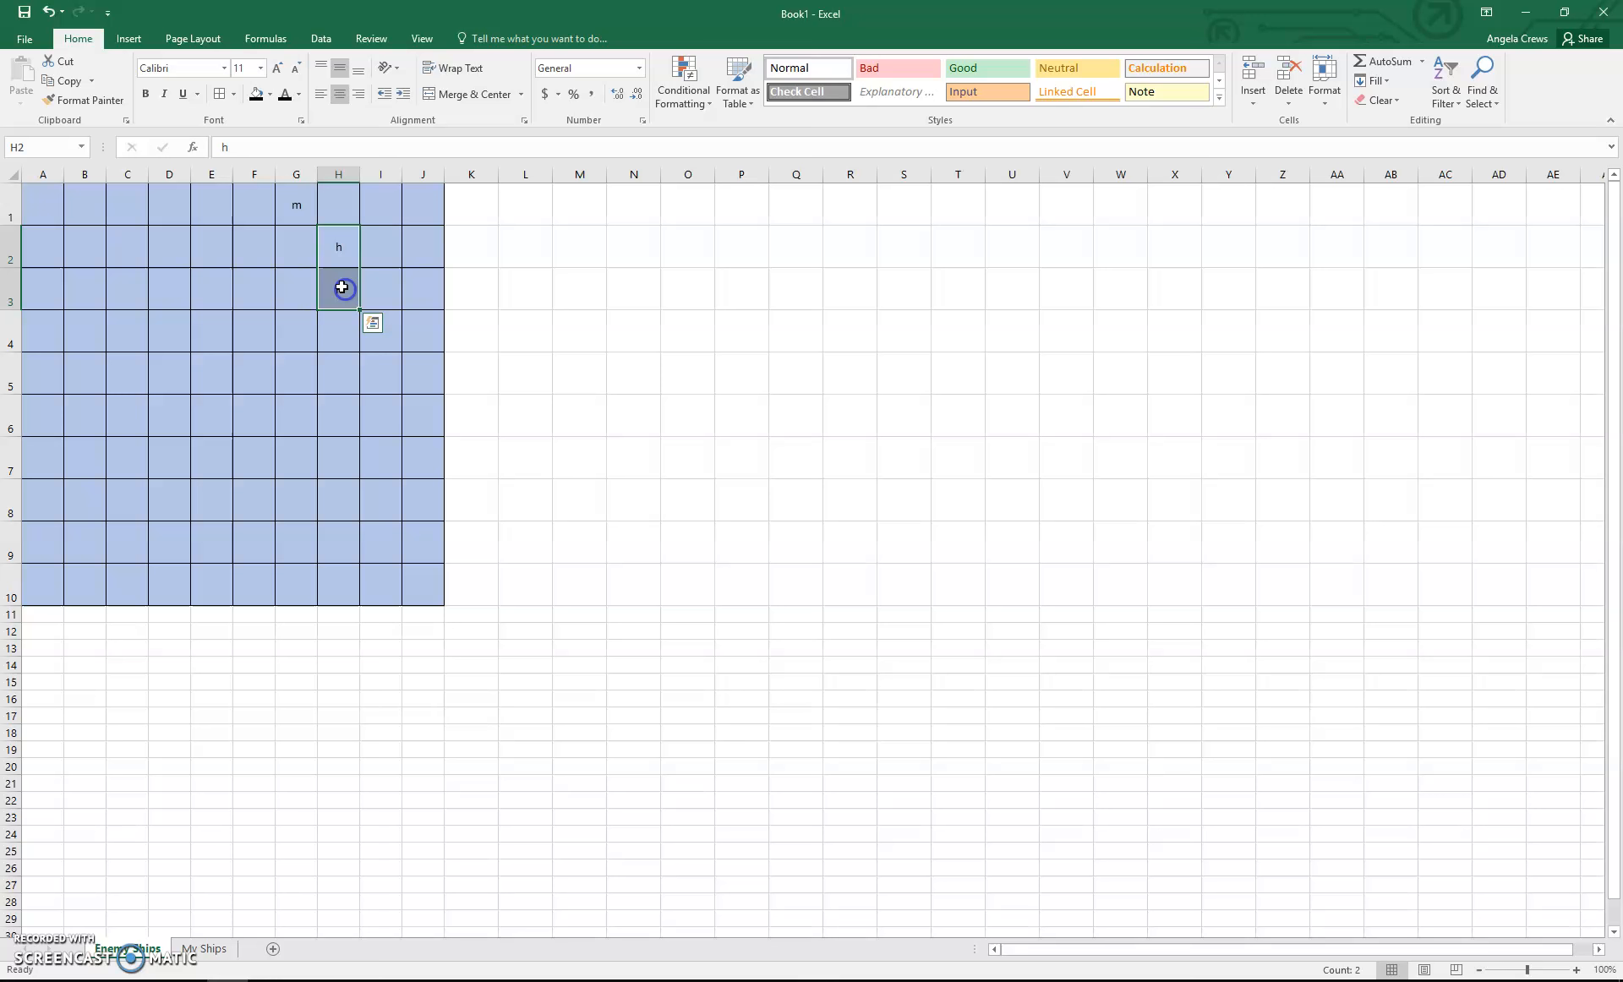
left_click(271, 93)
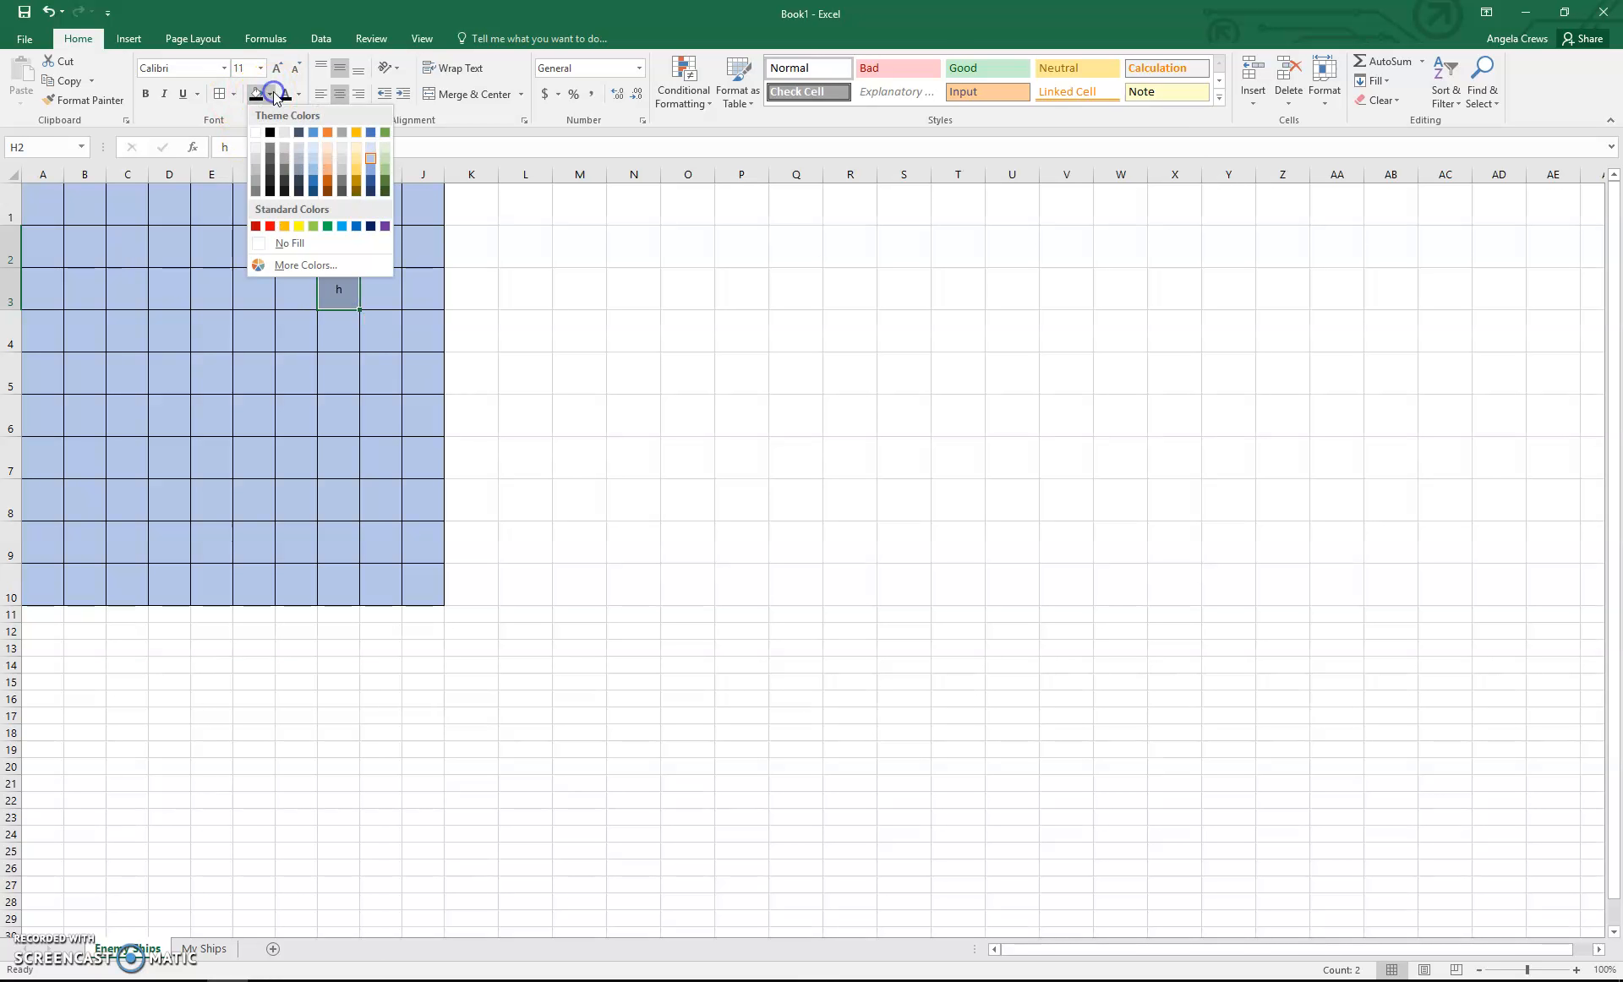
left_click(270, 226)
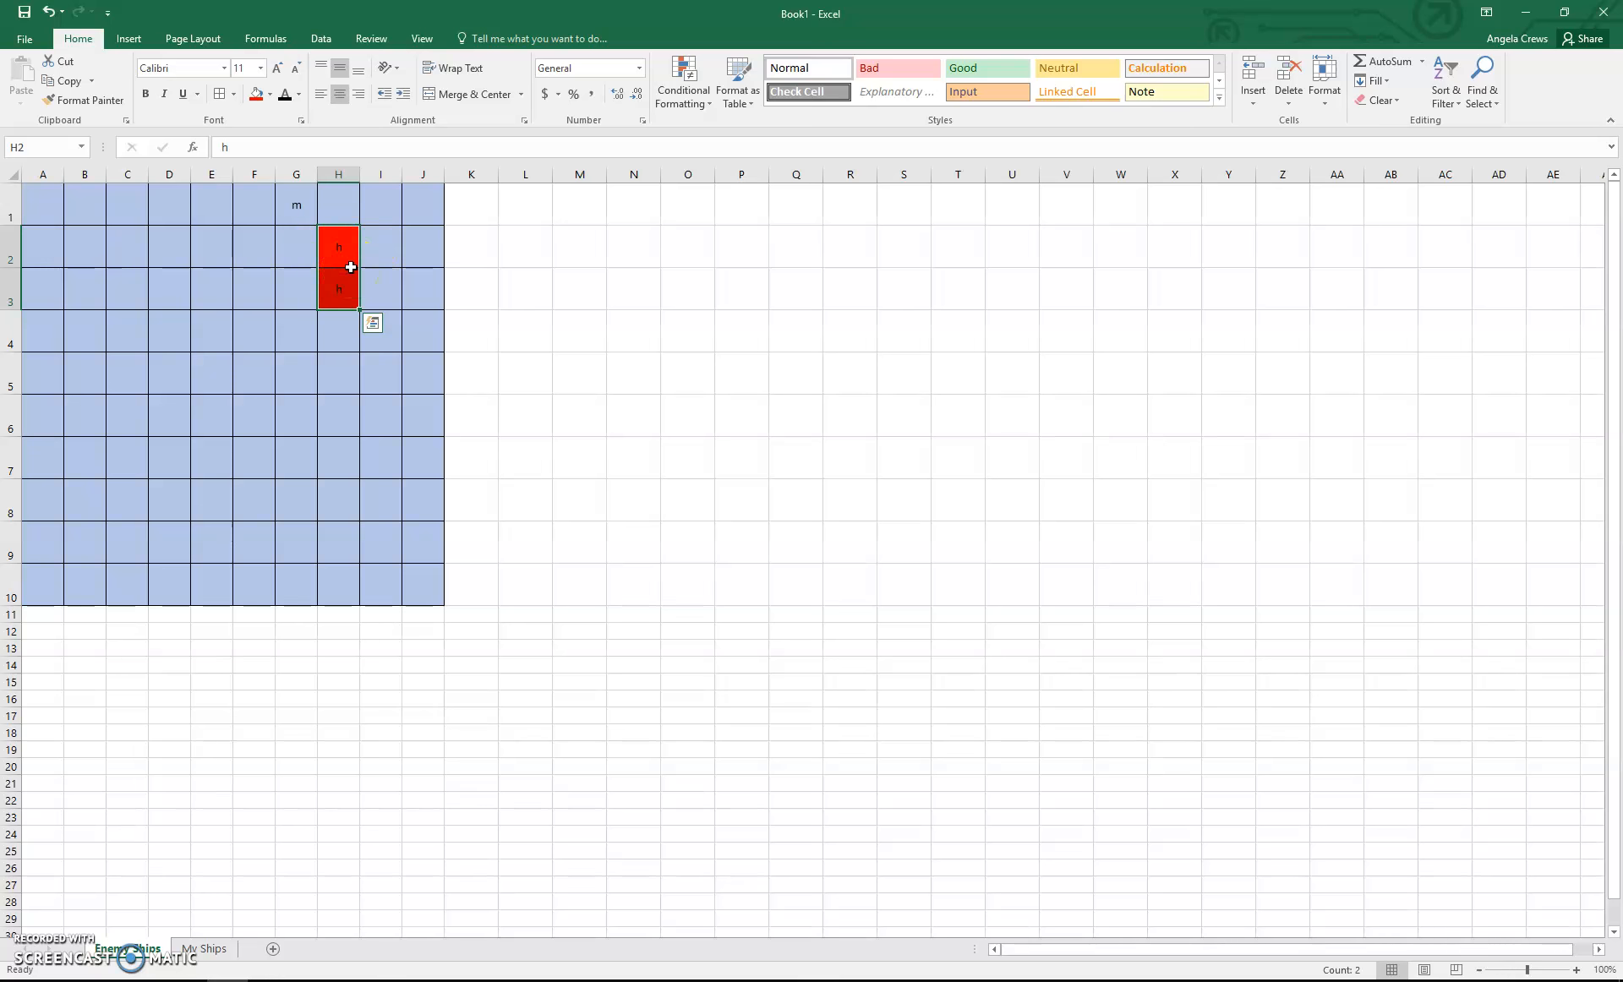
Compare the sunk-ship markings on My Ships and Enemy Ships, finishing on the miss cell F2 of My Ships
left_click(196, 953)
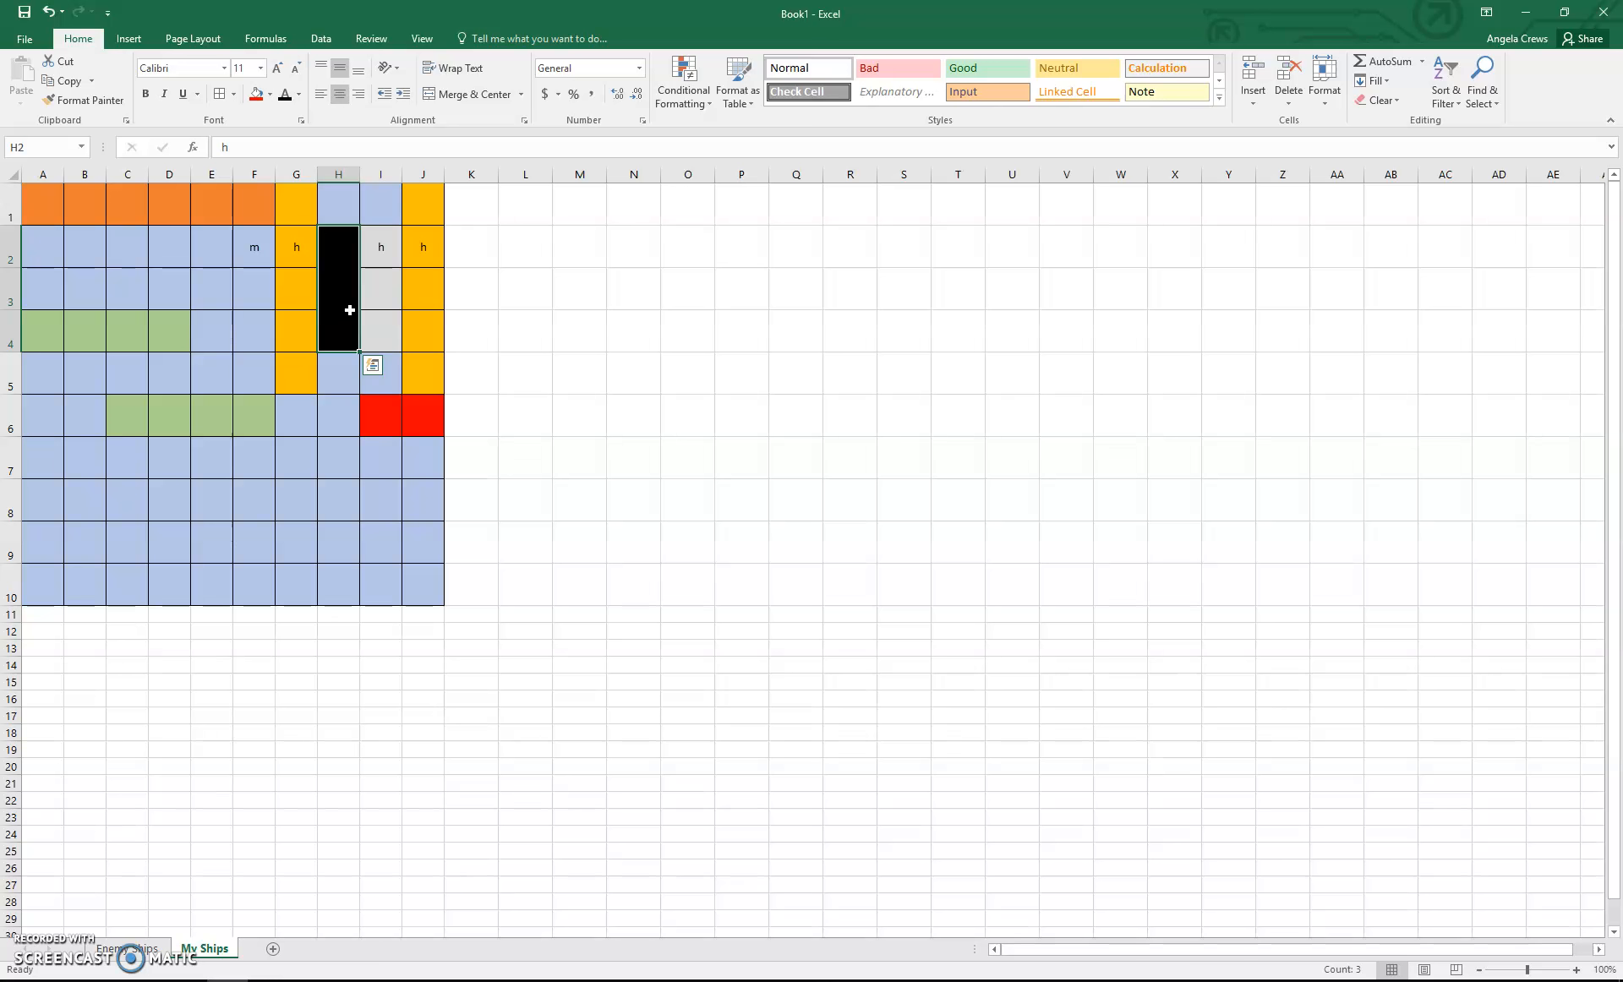
left_click(138, 946)
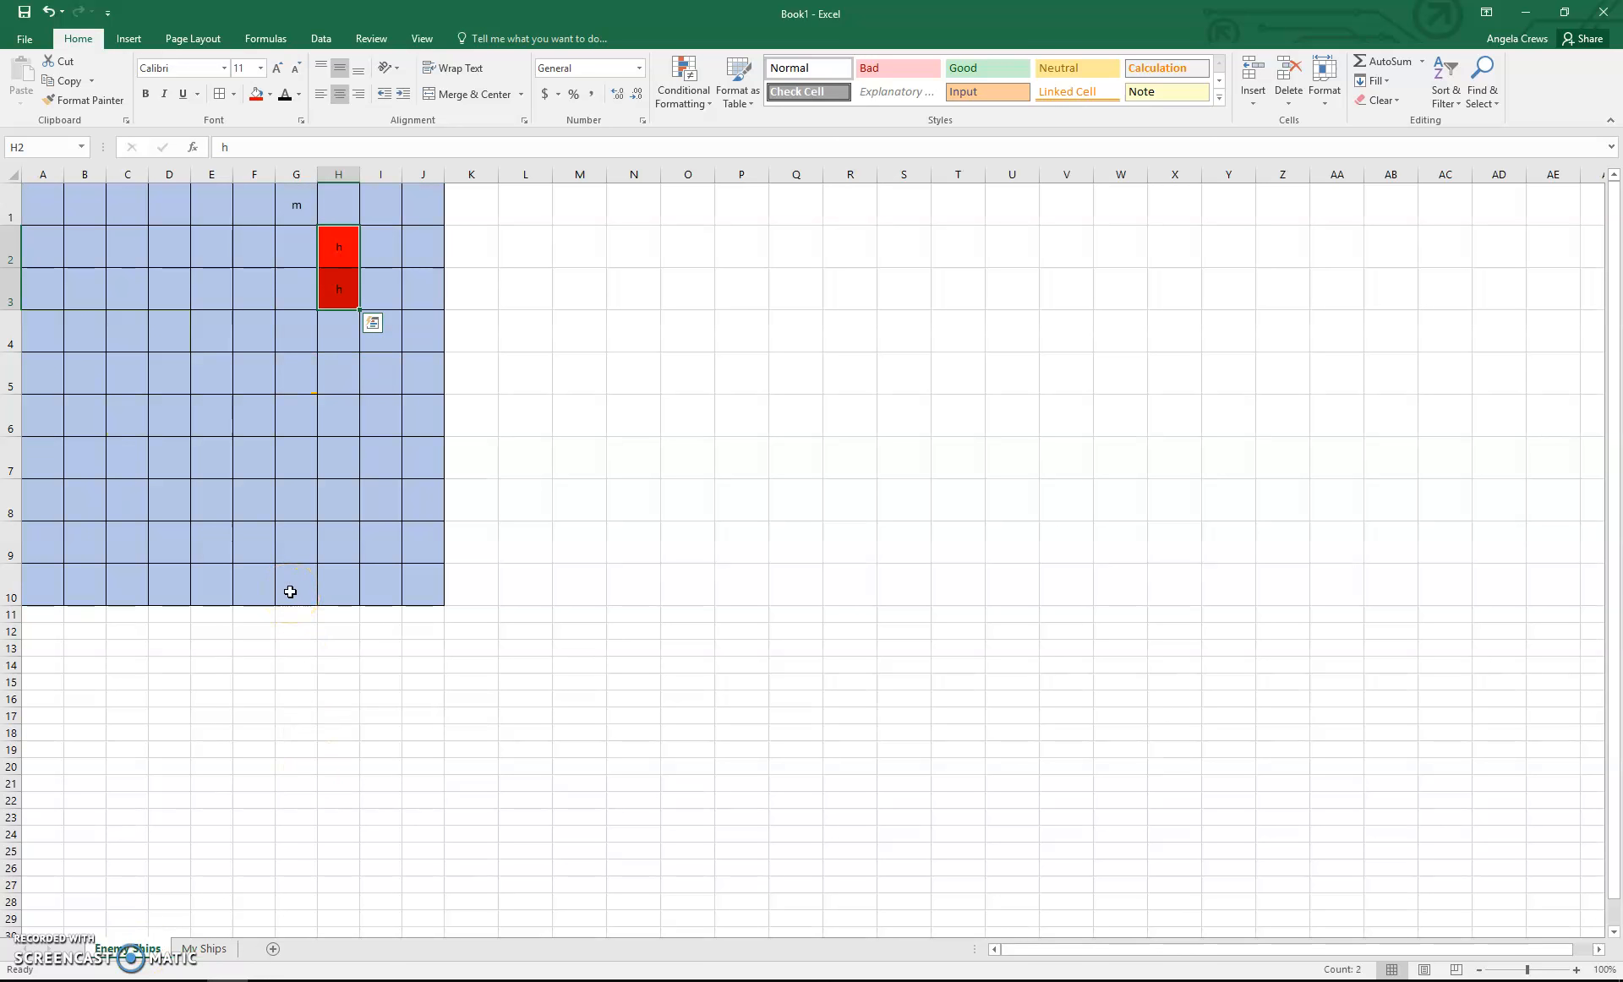
left_click(207, 948)
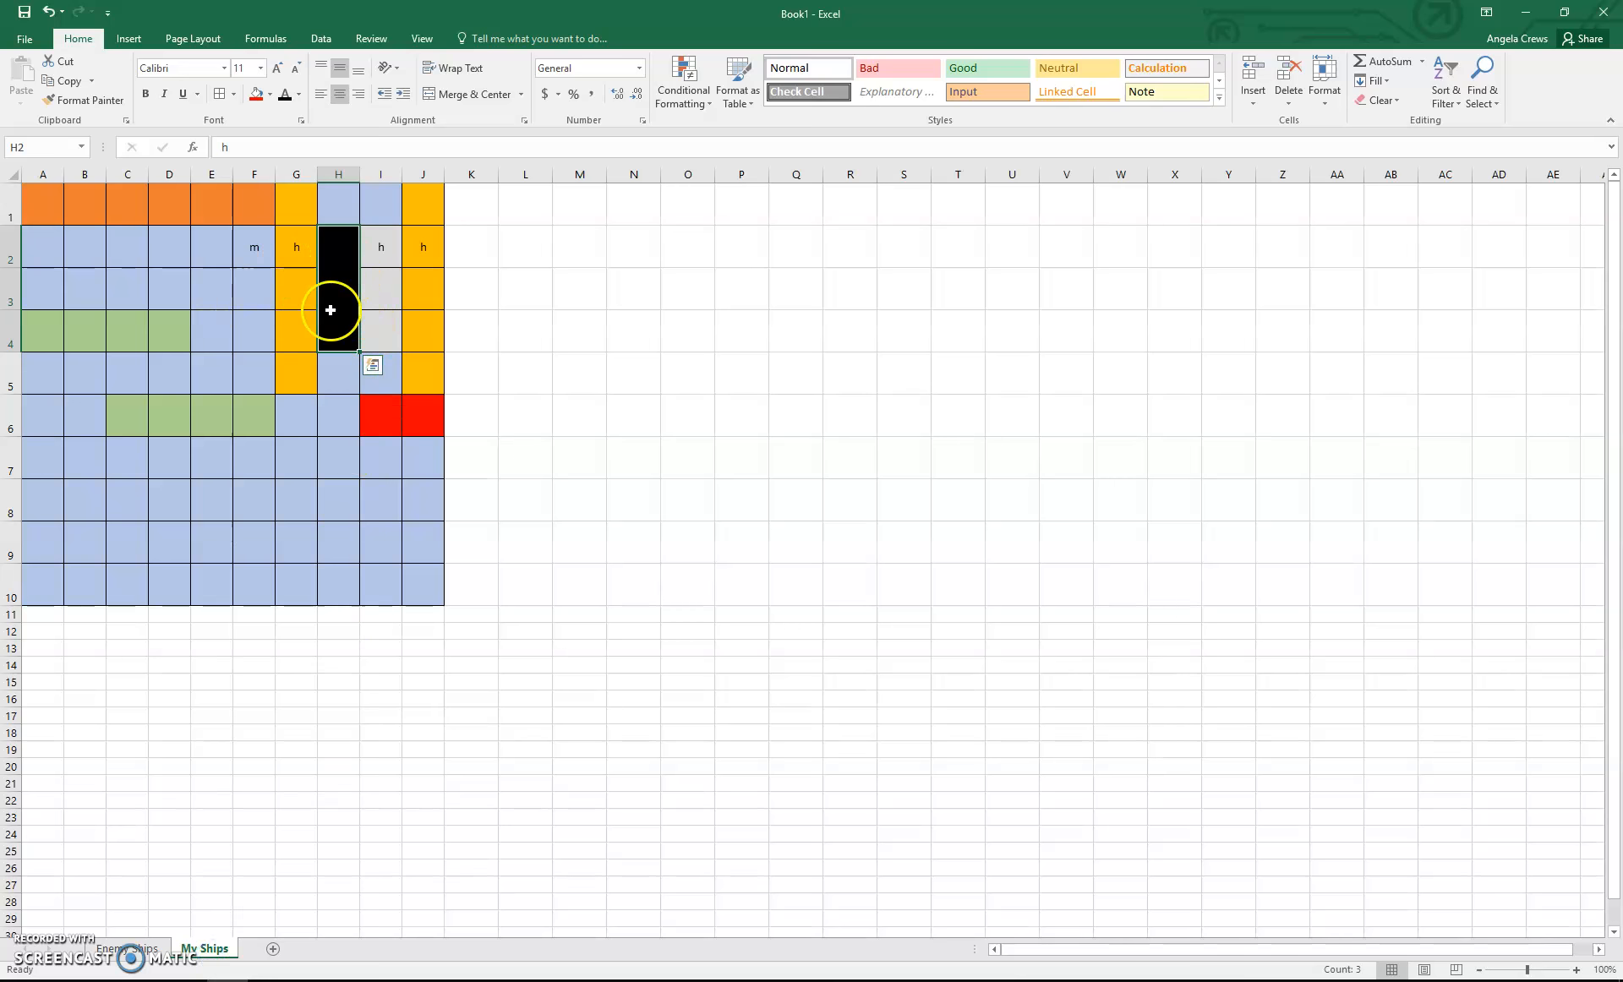
left_click(250, 255)
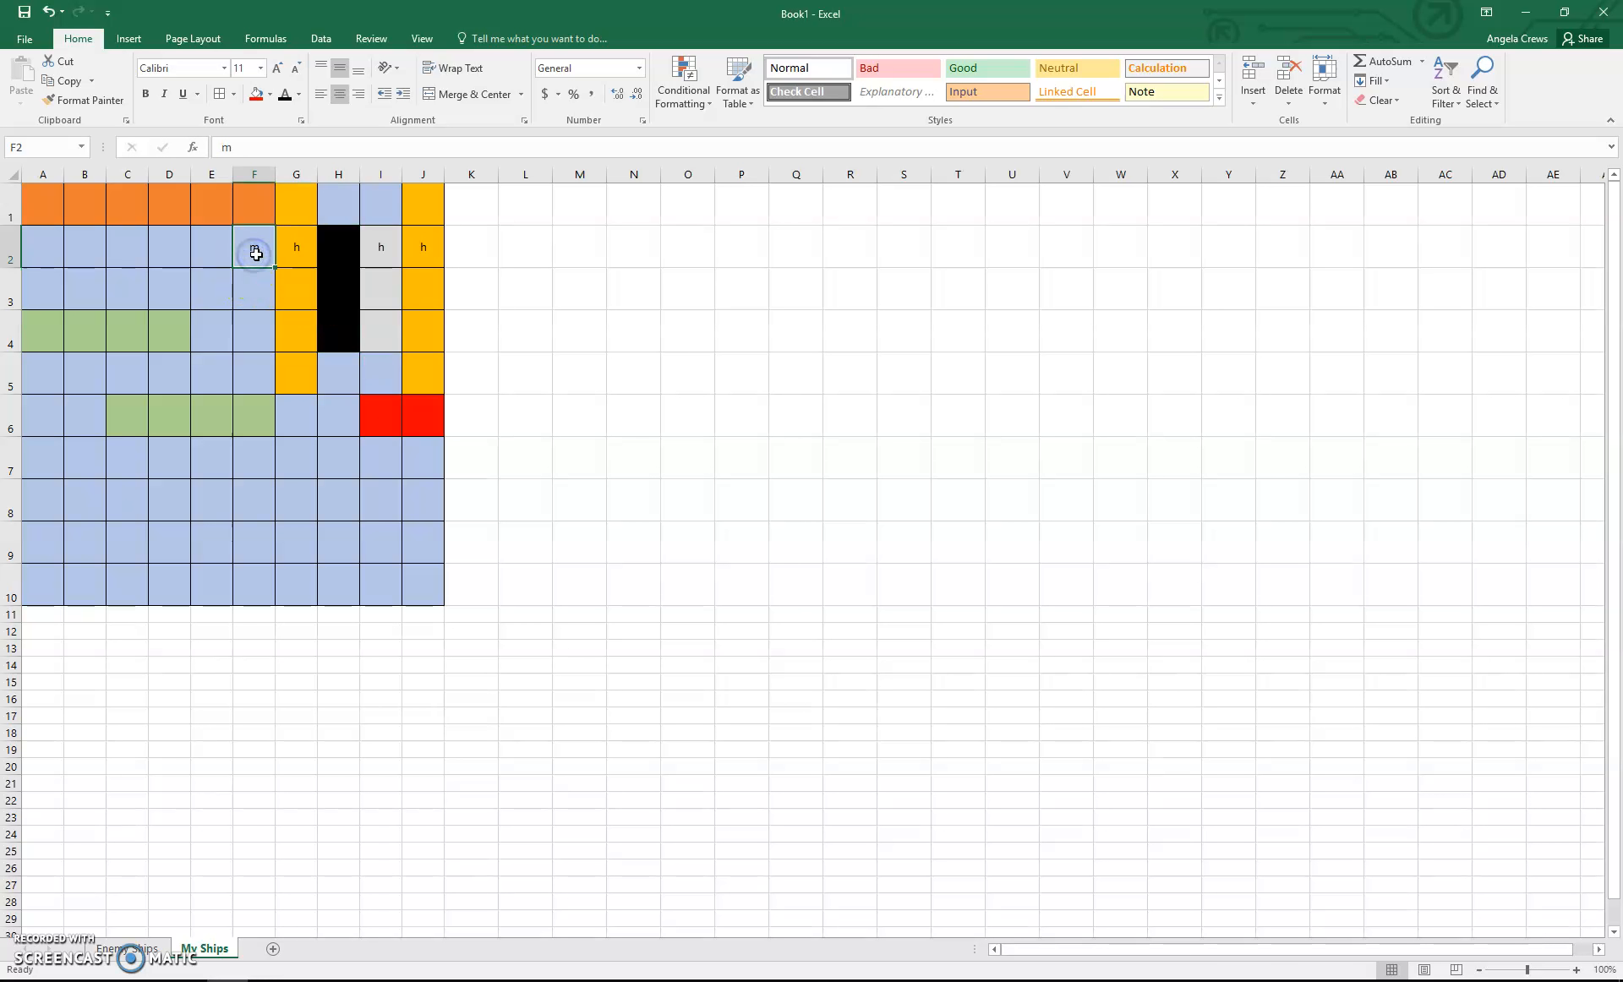